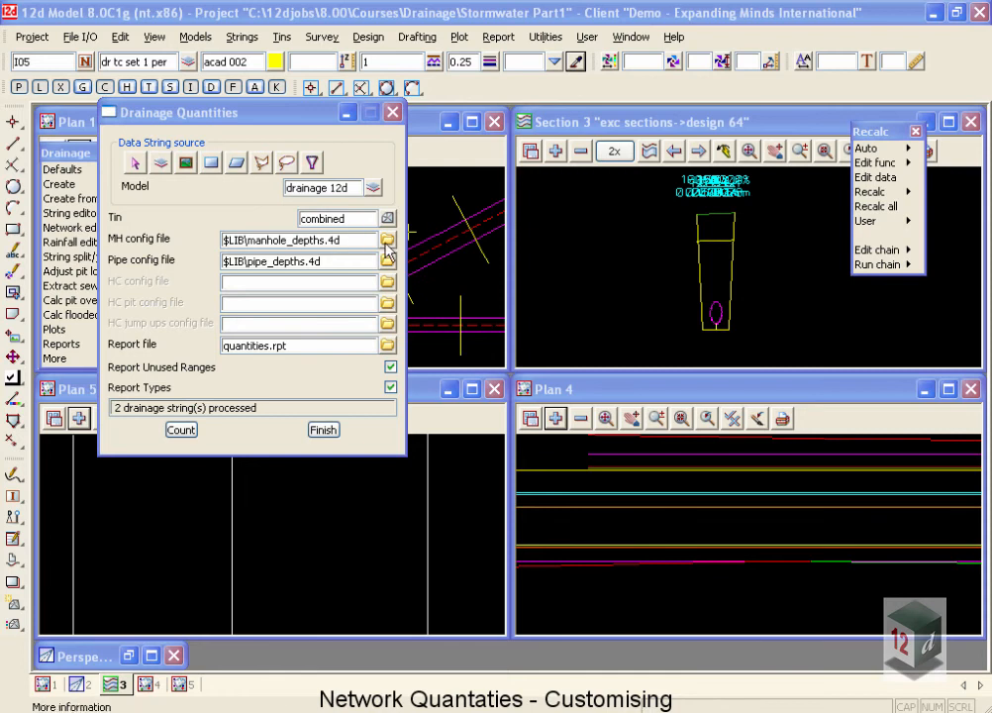
# - Open the manhole config file manhole_depths.4d and examine its depth ranges for AL2D, SAL2D, MH and the wildcard types
pyautogui.click(386, 241)
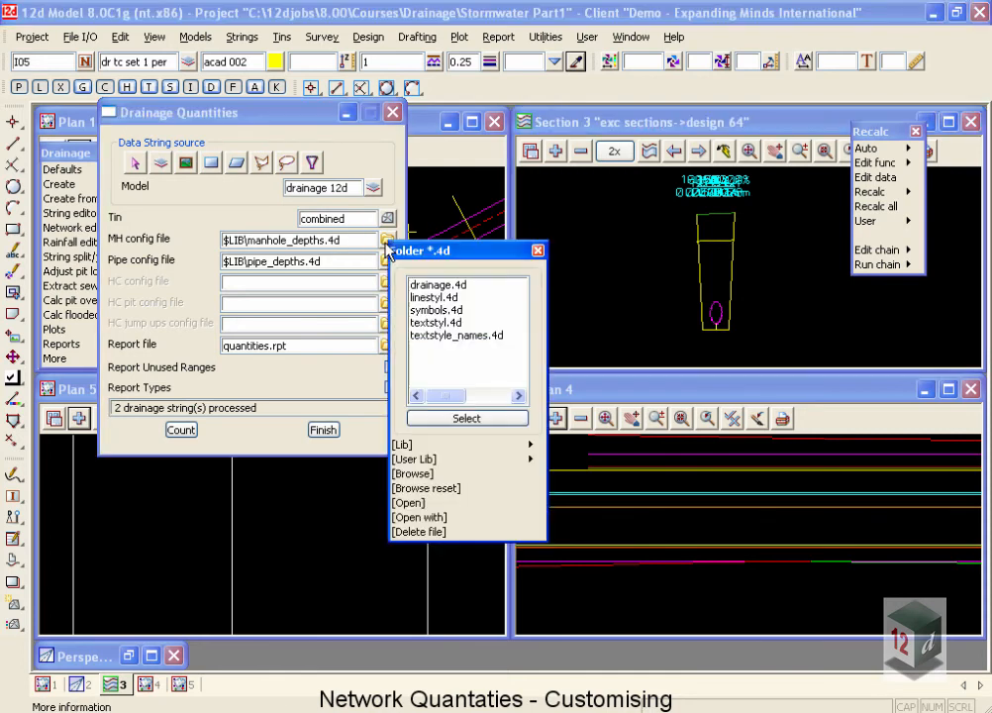
pyautogui.click(414, 511)
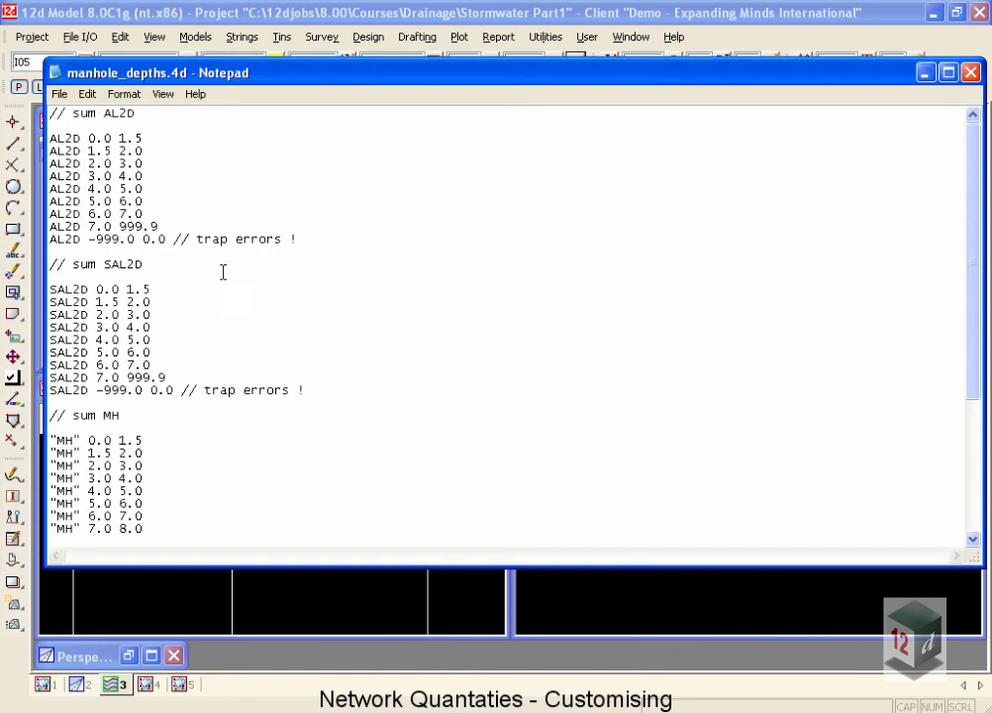
pyautogui.scroll(-1, 220, 272)
pyautogui.scroll(1, 188, 271)
pyautogui.click(166, 226)
pyautogui.click(173, 238)
pyautogui.scroll(-3, 126, 286)
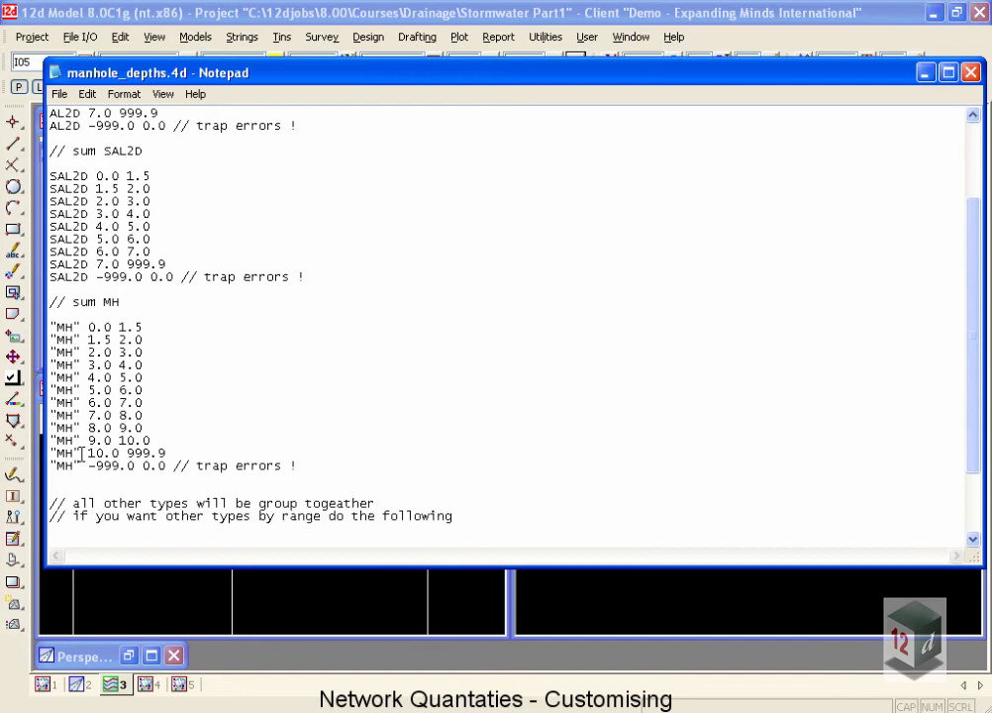
pyautogui.scroll(-2, 82, 452)
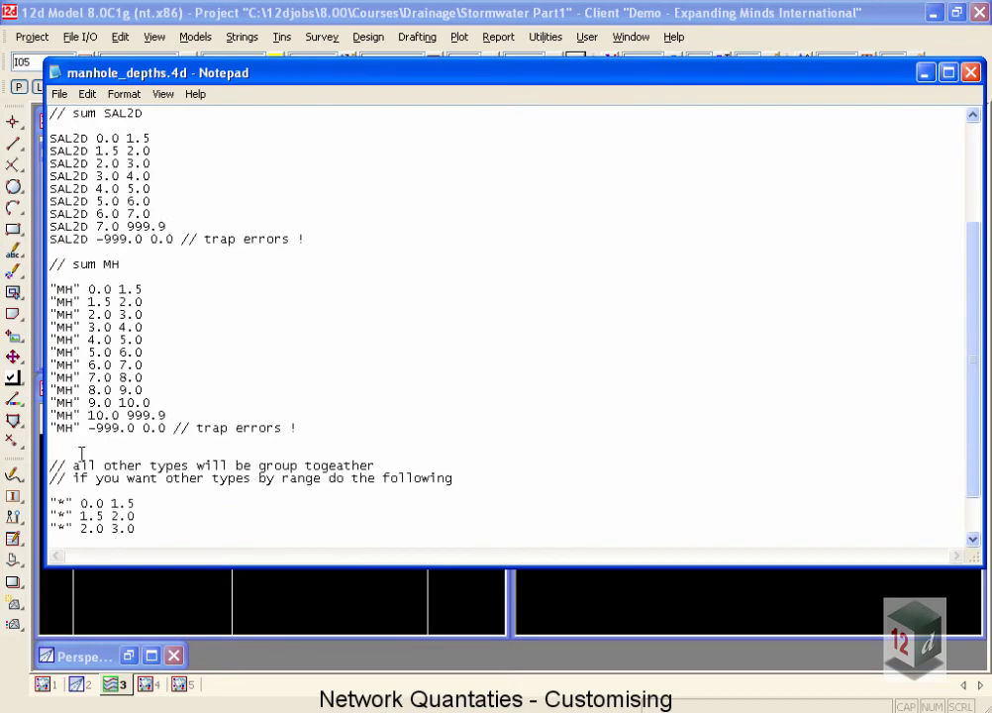
pyautogui.scroll(-1, 81, 454)
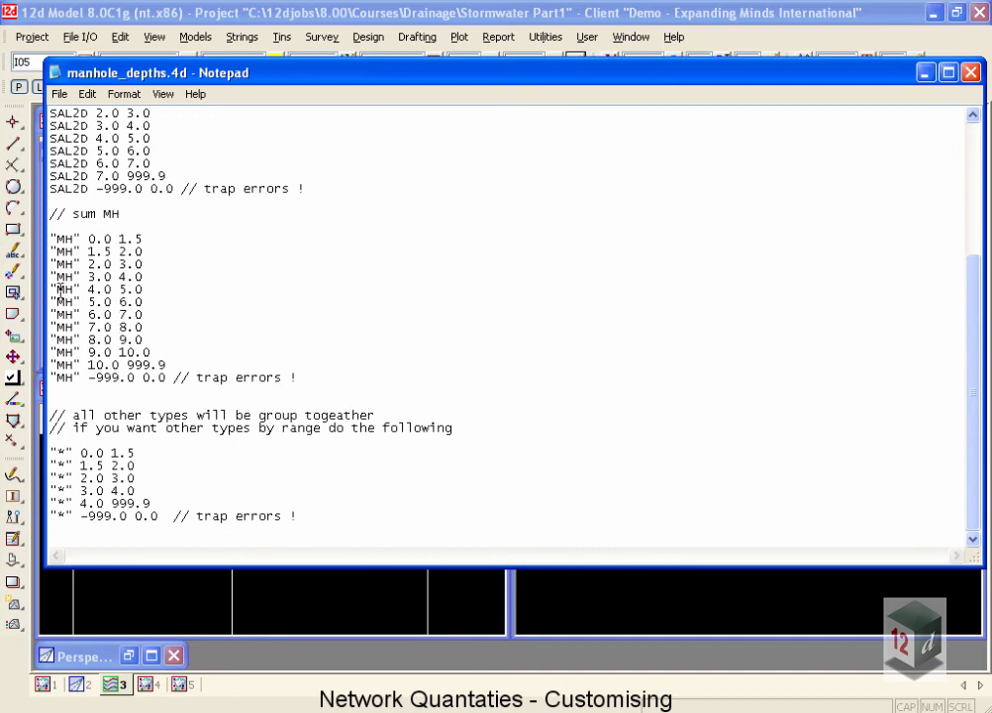
# - Add the HW range rows "HW 0.0 999", "HW -999 0.0" and "HW -999 999" below the MH ranges, then save and close the file
pyautogui.click(74, 391)
pyautogui.press('Return')
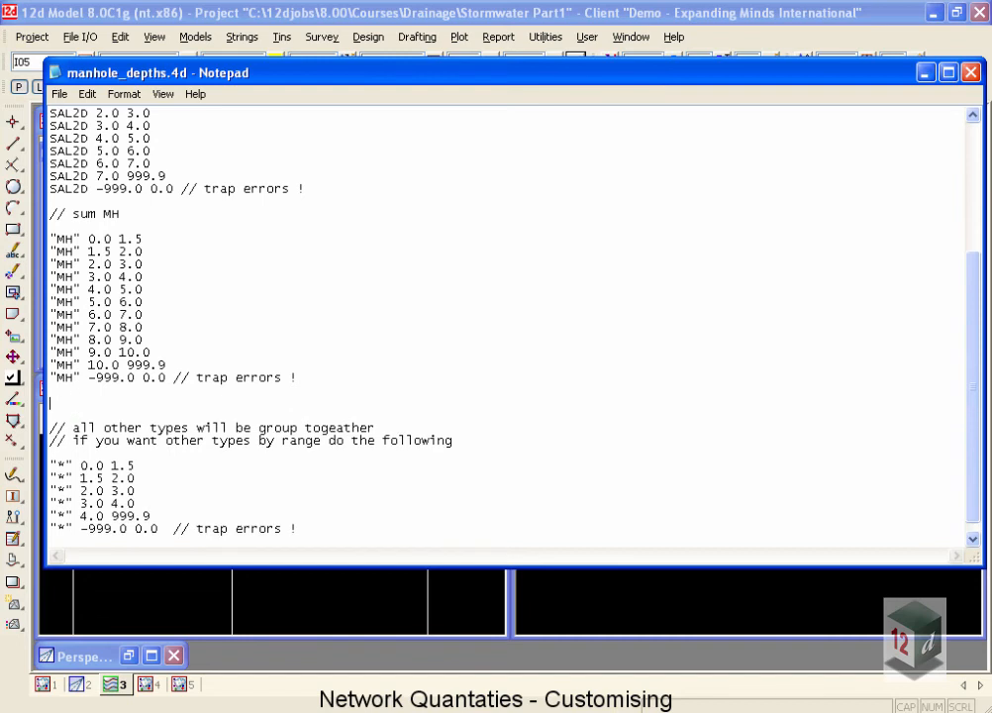
pyautogui.write('HW 0.0 999')
pyautogui.press('Return')
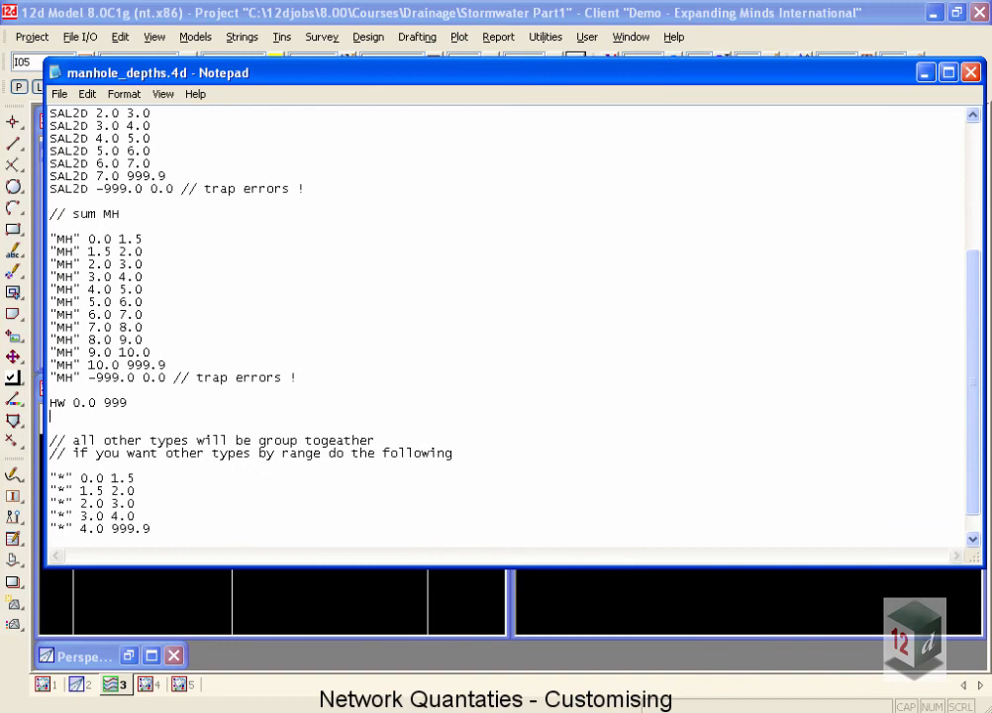
pyautogui.write('HW -999 0.0')
pyautogui.press('Return')
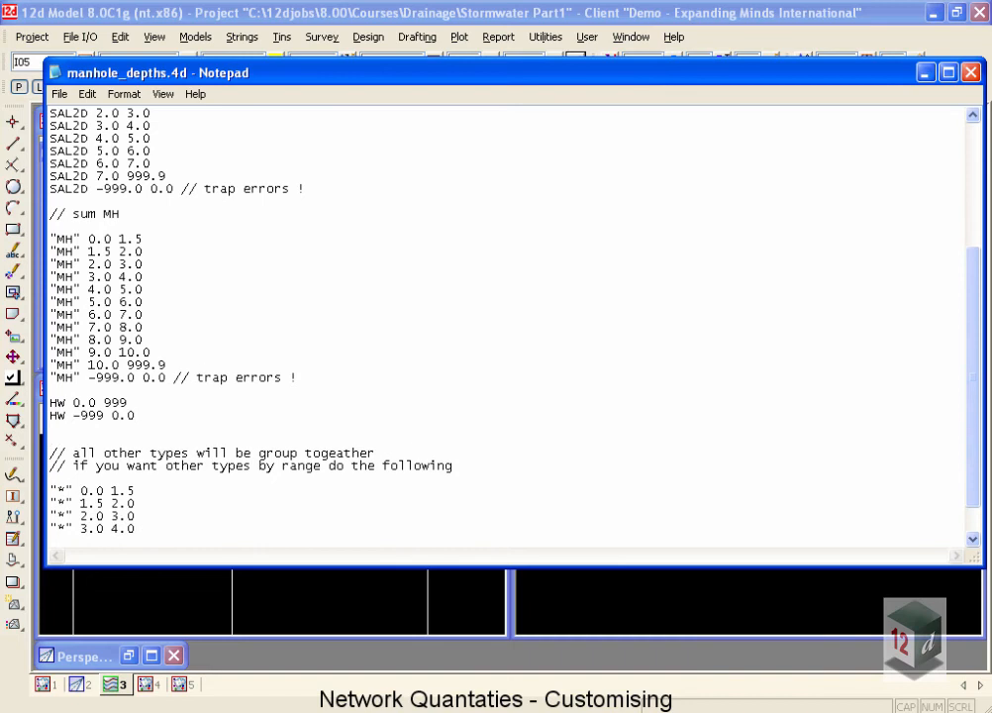
pyautogui.write('HW -999 999')
pyautogui.click(972, 75)
pyautogui.click(440, 428)
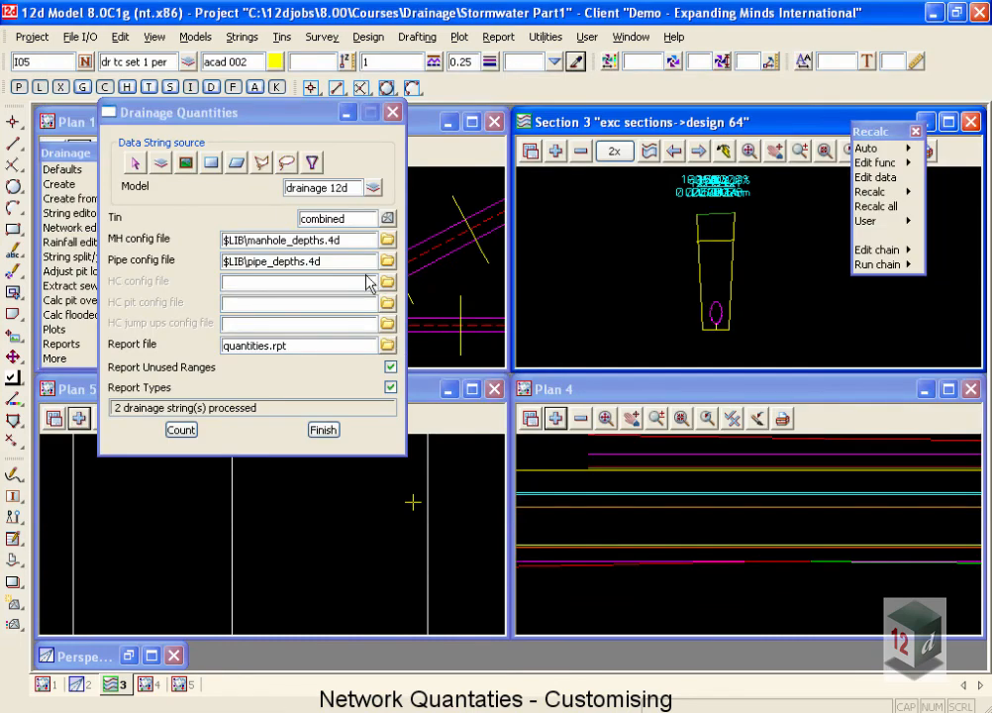
# - Open the pipe config file pipe_depths.4d and examine how the Class 2 pipe ranges are defined by diameter and depth
pyautogui.click(387, 264)
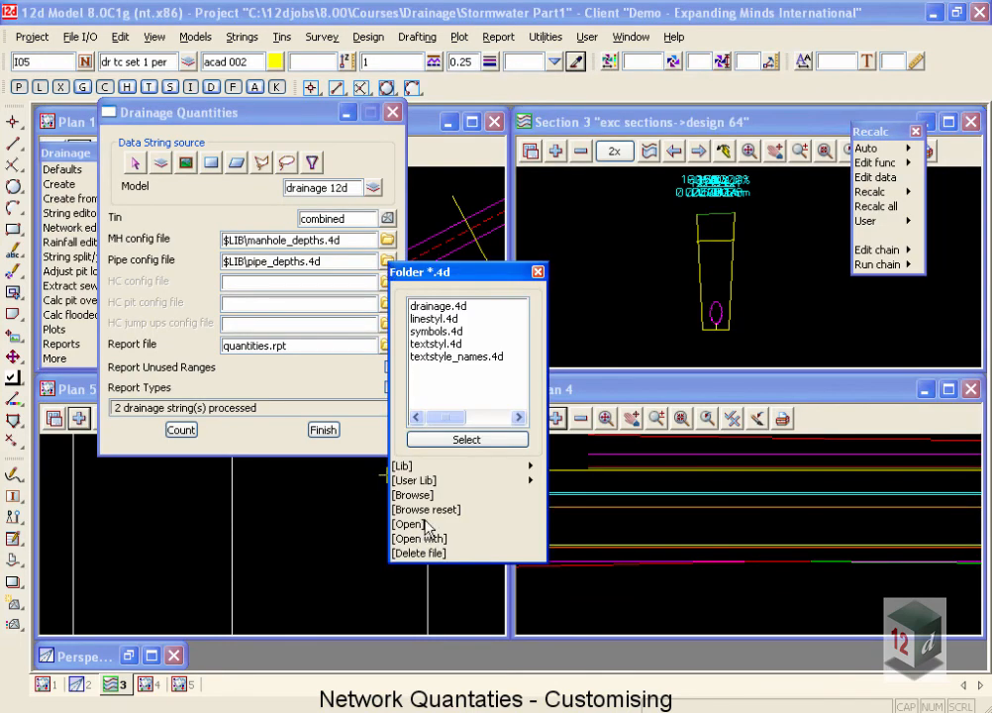
pyautogui.click(423, 525)
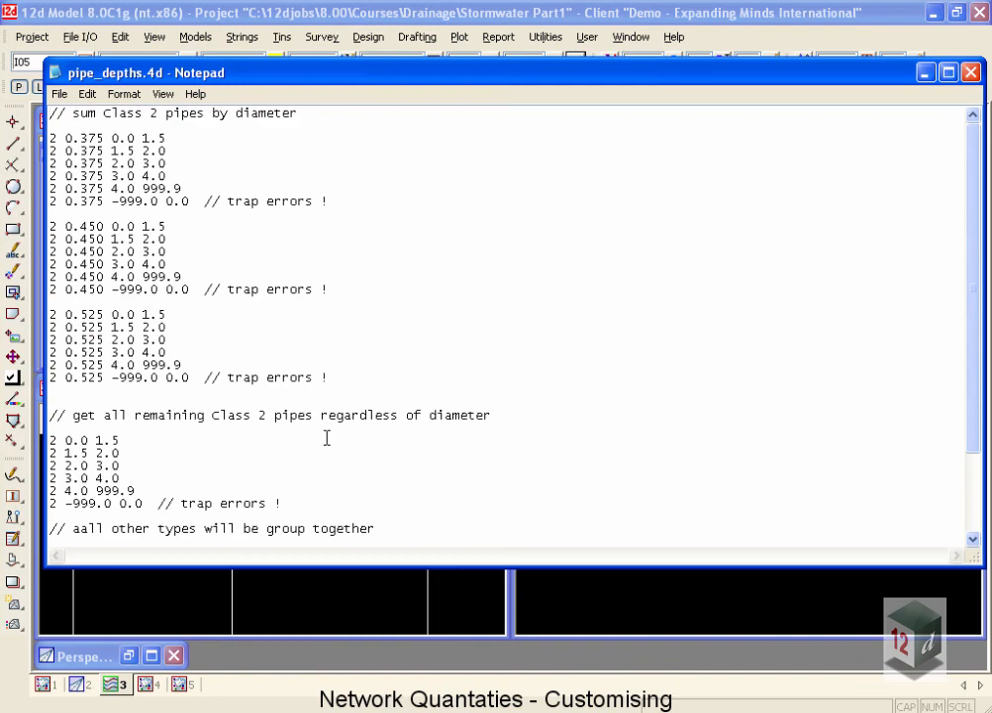
pyautogui.scroll(-1, 327, 438)
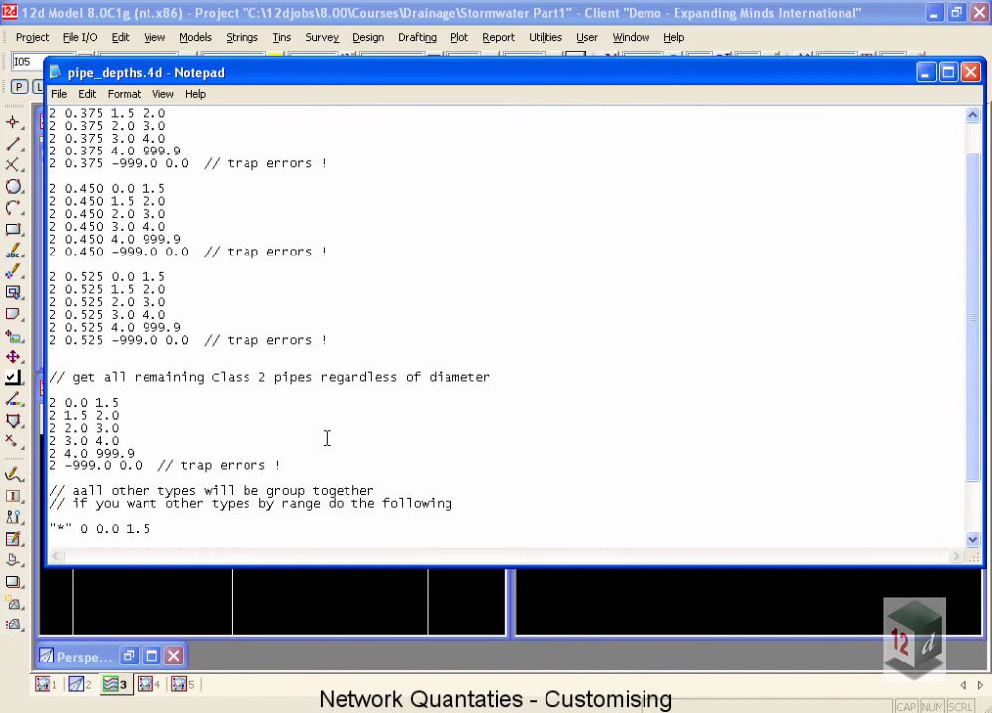
pyautogui.scroll(1, 327, 437)
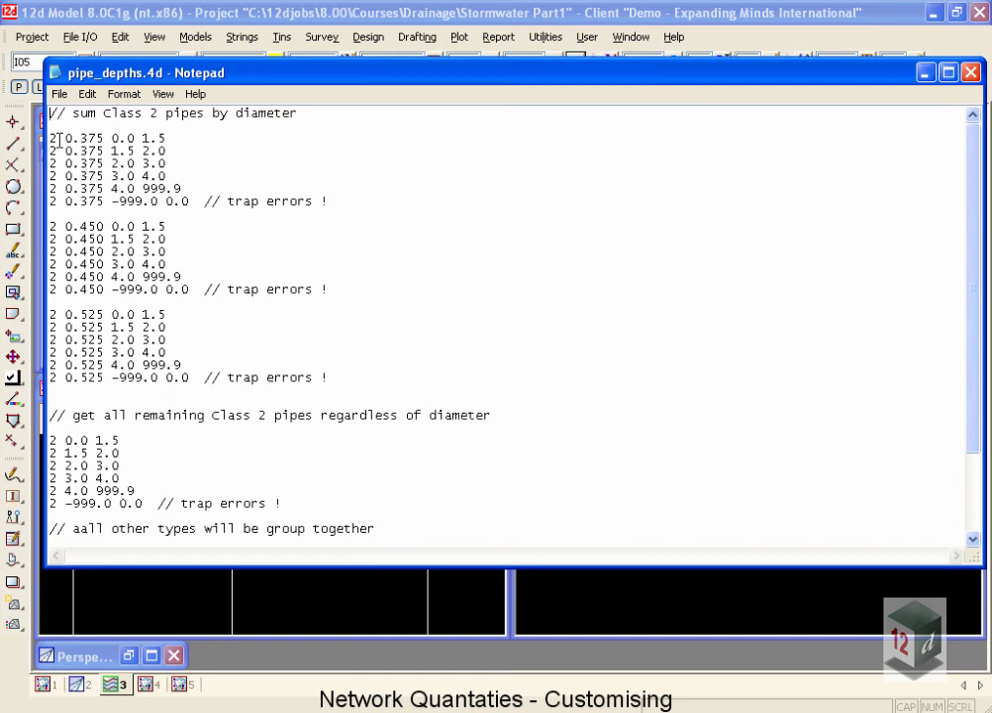
pyautogui.click(167, 139)
pyautogui.click(85, 140)
# - Duplicate all Class 2 pipe ranges, by diameter and regardless of diameter, pasting the copy before the comment on all other types
pyautogui.hotkey('shift', 'Down')
pyautogui.hotkey('shift', 'Down')
pyautogui.hotkey('shift', 'Down')
pyautogui.hotkey('shift', 'Down')
pyautogui.hotkey('shift', 'Down')
pyautogui.hotkey('shift', 'Down')
pyautogui.hotkey('shift', 'Down')
pyautogui.hotkey('shift', 'Down')
pyautogui.hotkey('shift', 'Down')
pyautogui.hotkey('shift', 'Down')
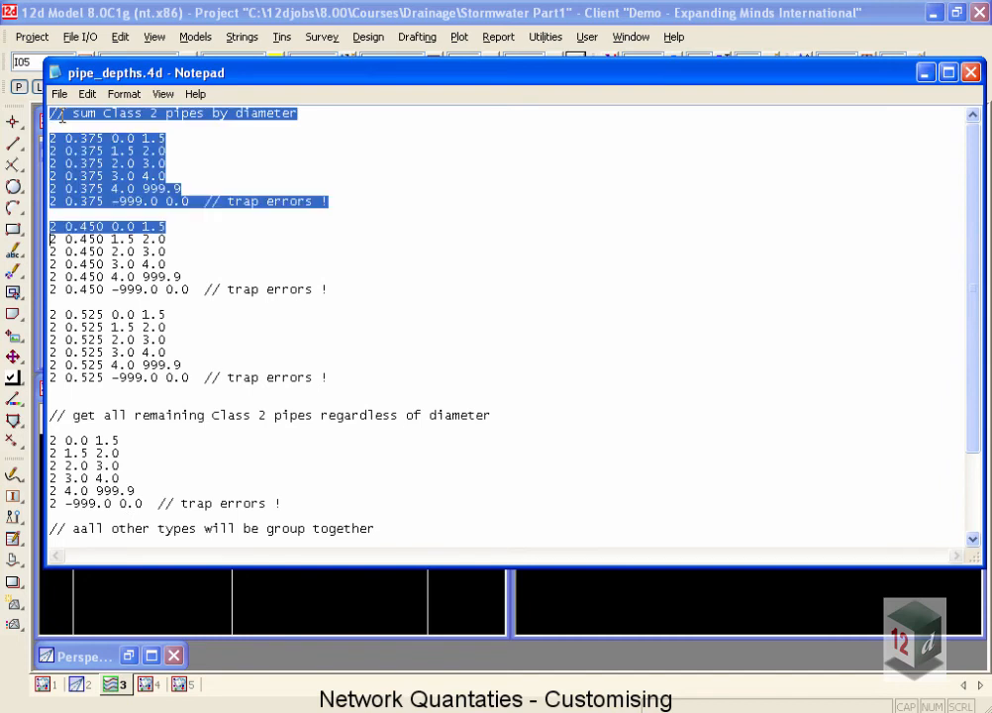
pyautogui.hotkey('shift', 'Down')
pyautogui.hotkey('shift', 'Down')
pyautogui.hotkey('shift', 'Down')
pyautogui.hotkey('shift', 'Down')
pyautogui.hotkey('shift', 'Down')
pyautogui.hotkey('shift', 'Down')
pyautogui.hotkey('shift', 'Down')
pyautogui.hotkey('shift', 'Down')
pyautogui.hotkey('shift', 'Down')
pyautogui.hotkey('shift', 'Down')
pyautogui.hotkey('shift', 'Down')
pyautogui.hotkey('shift', 'Down')
pyautogui.hotkey('shift', 'Down')
pyautogui.hotkey('shift', 'Down')
pyautogui.hotkey('shift', 'Down')
pyautogui.hotkey('shift', 'Down')
pyautogui.hotkey('shift', 'Down')
pyautogui.hotkey('shift', 'Down')
pyautogui.hotkey('shift', 'Down')
pyautogui.hotkey('shift', 'Down')
pyautogui.hotkey('shift', 'Up')
pyautogui.hotkey('shift', 'Up')
pyautogui.hotkey('shift', 'Up')
pyautogui.hotkey('shift', 'Up')
pyautogui.hotkey('ctrl', 'c')
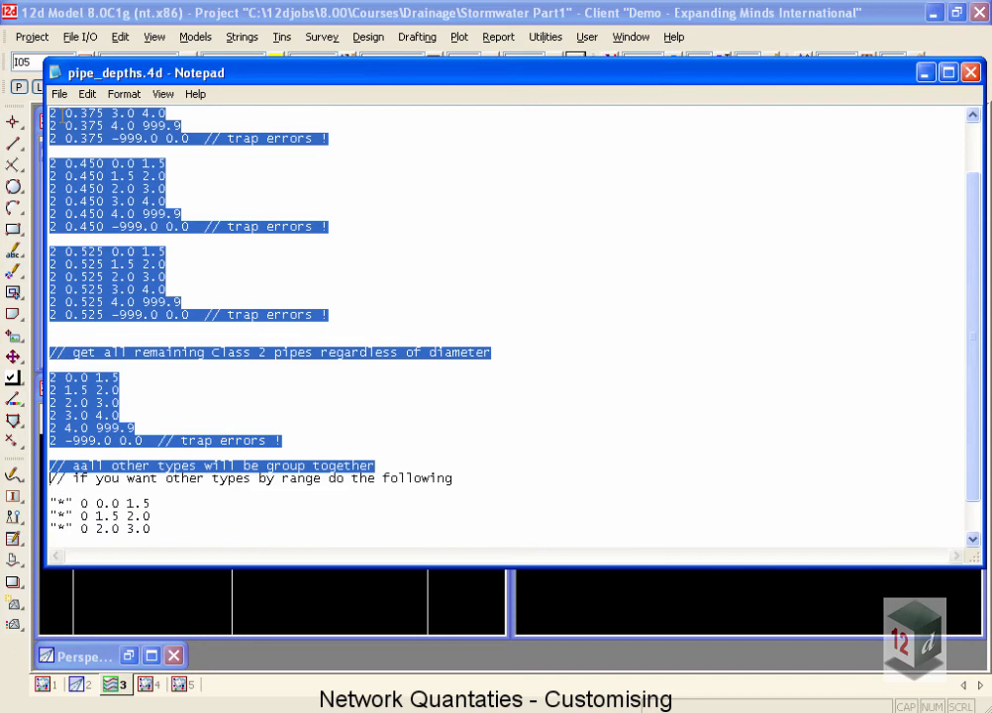
pyautogui.hotkey('shift', 'Up')
pyautogui.press('Right')
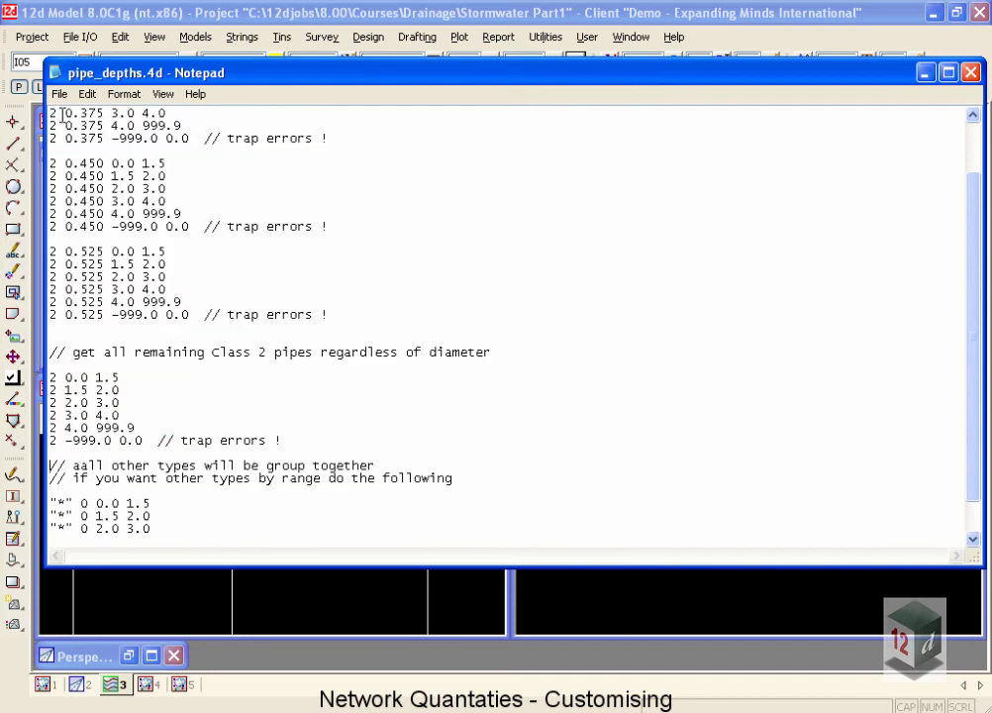
pyautogui.press('Return')
pyautogui.press('Return')
pyautogui.press('Return')
pyautogui.hotkey('ctrl', 'v')
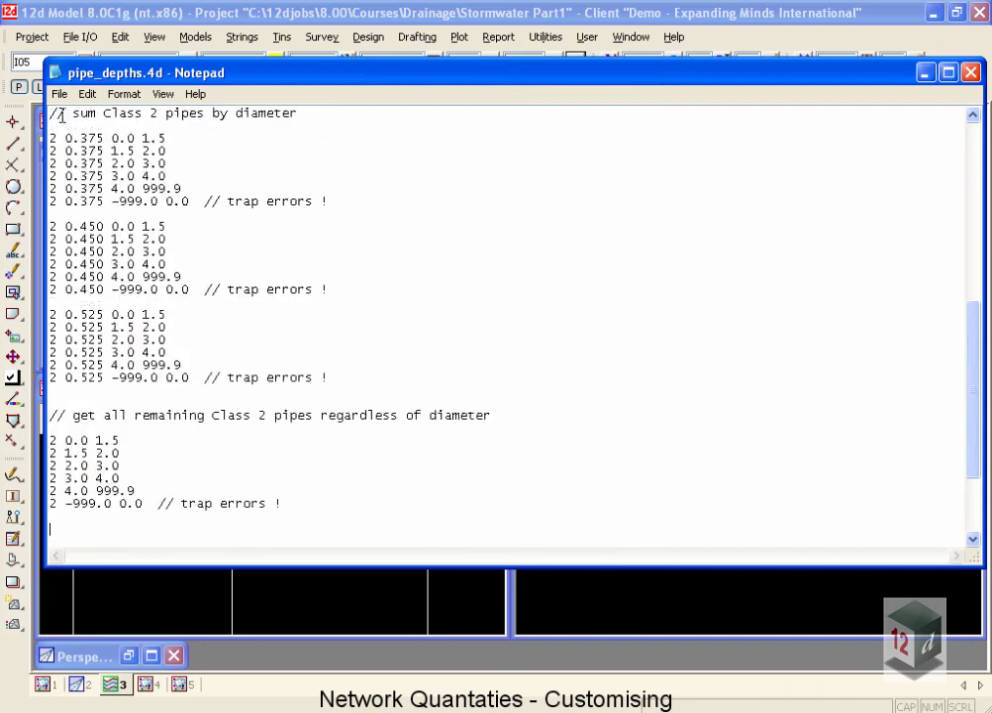
# - In the duplicated by-diameter block, replace each "2 " with "RCP " in its heading and the 0.375, 0.450 and 0.525 rows
pyautogui.press('Up')
pyautogui.press('Up')
pyautogui.press('Up')
pyautogui.press('Up')
pyautogui.press('Up')
pyautogui.press('Up')
pyautogui.press('Up')
pyautogui.press('Up')
pyautogui.press('Up')
pyautogui.press('Up')
pyautogui.press('Up')
pyautogui.press('Up')
pyautogui.press('Up')
pyautogui.press('Up')
pyautogui.press('Up')
pyautogui.press('Up')
pyautogui.press('Up')
pyautogui.press('Up')
pyautogui.press('Up')
pyautogui.press('Up')
pyautogui.press('Up')
pyautogui.press('Up')
pyautogui.press('Up')
pyautogui.press('Up')
pyautogui.press('Up')
pyautogui.press('Up')
pyautogui.press('Up')
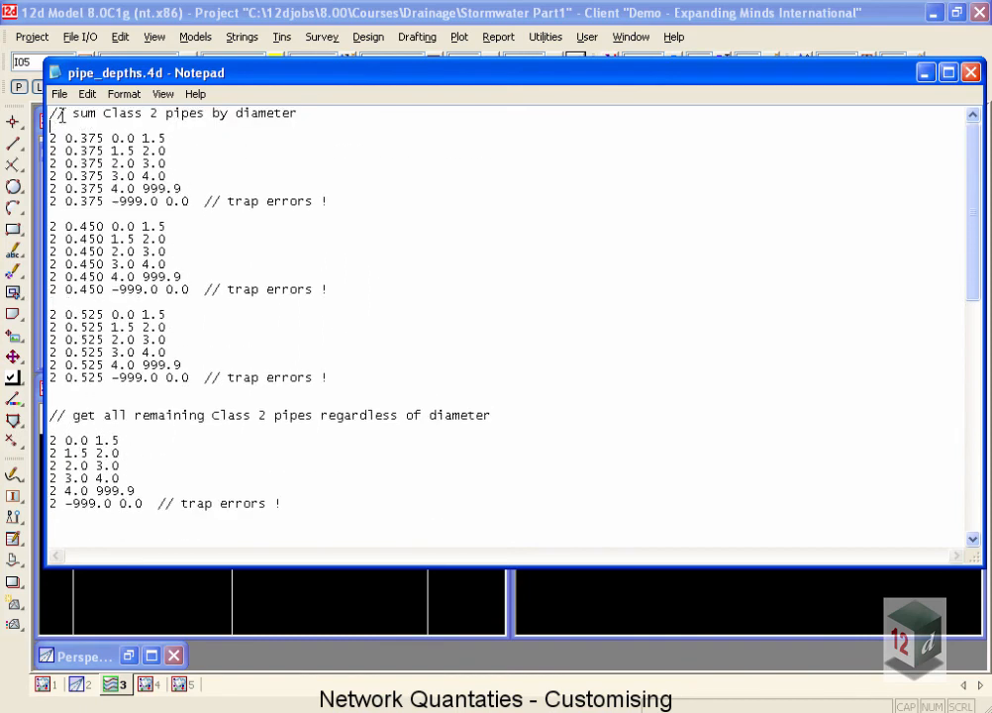
pyautogui.press('Down')
pyautogui.press('Down')
pyautogui.press('Down')
pyautogui.press('Down')
pyautogui.press('Down')
pyautogui.press('Down')
pyautogui.press('Down')
pyautogui.press('Down')
pyautogui.press('Down')
pyautogui.press('Down')
pyautogui.press('Down')
pyautogui.press('Down')
pyautogui.press('Down')
pyautogui.press('Down')
pyautogui.press('Down')
pyautogui.press('Down')
pyautogui.press('Down')
pyautogui.press('Down')
pyautogui.press('Down')
pyautogui.press('Down')
pyautogui.hotkey('ctrl', 'h')
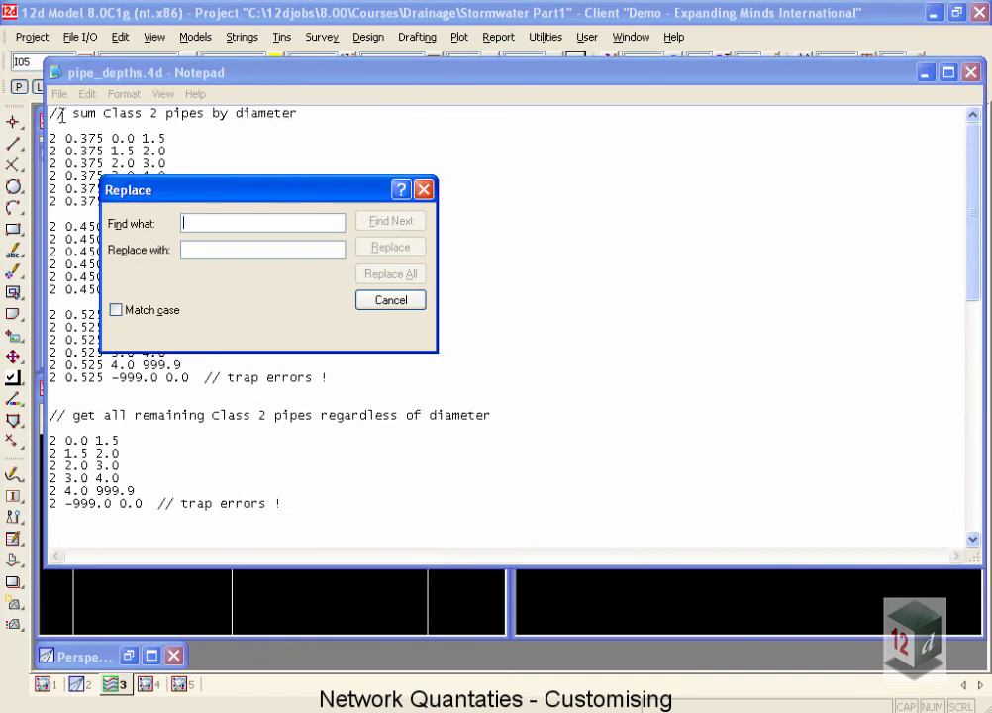
pyautogui.write('2')
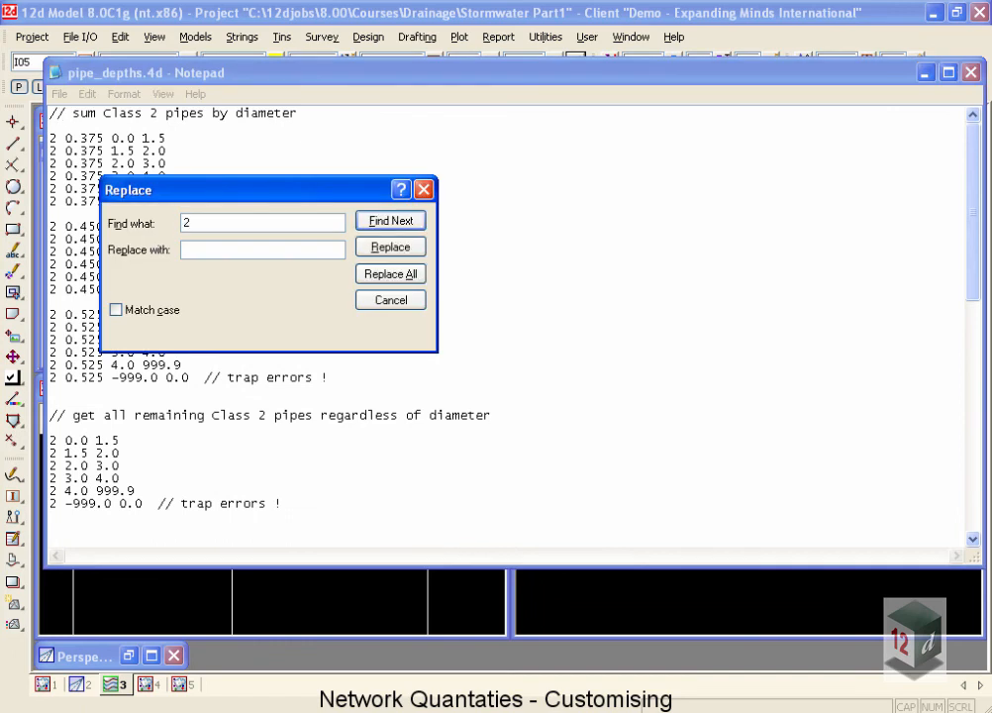
pyautogui.write('RCP')
pyautogui.click(376, 247)
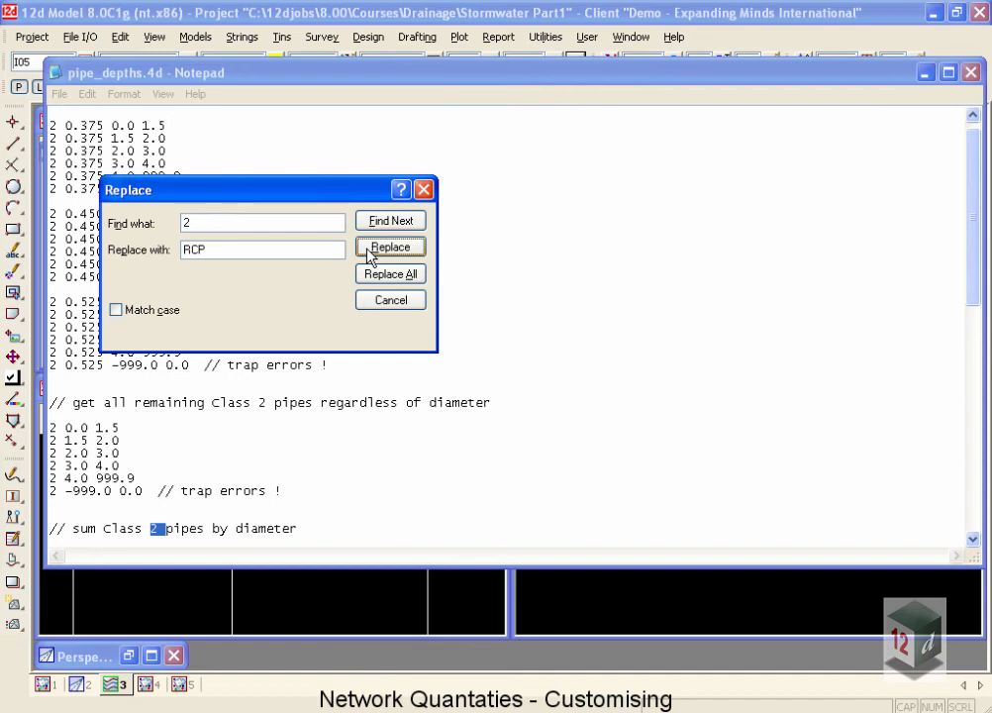
pyautogui.click(390, 246)
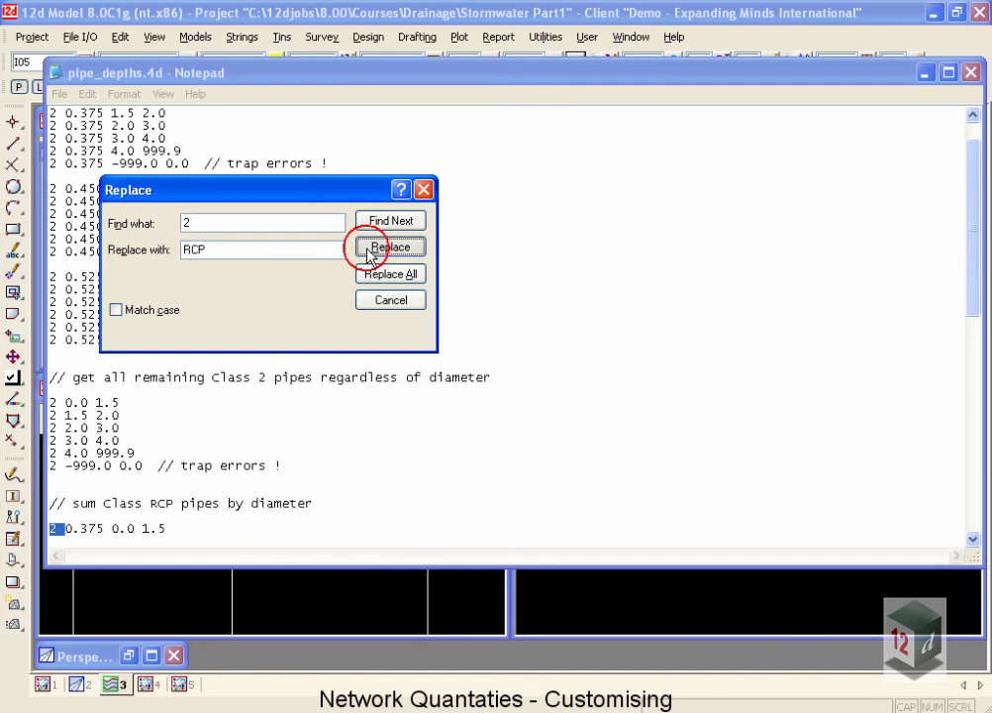
pyautogui.click(368, 254)
pyautogui.click(368, 253)
pyautogui.click(368, 253)
pyautogui.click(368, 254)
pyautogui.click(368, 253)
pyautogui.click(368, 254)
pyautogui.click(368, 253)
pyautogui.click(368, 254)
pyautogui.click(368, 254)
pyautogui.click(369, 254)
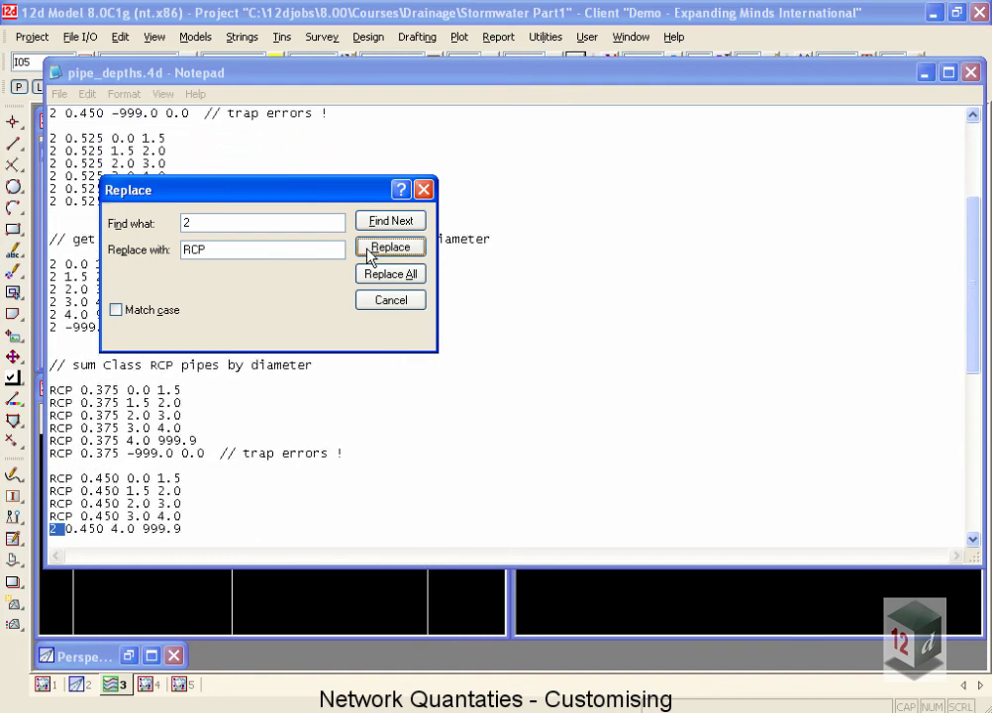
pyautogui.click(368, 254)
pyautogui.click(369, 253)
pyautogui.click(369, 254)
pyautogui.click(369, 254)
pyautogui.click(369, 254)
pyautogui.click(369, 253)
pyautogui.click(368, 254)
pyautogui.click(368, 253)
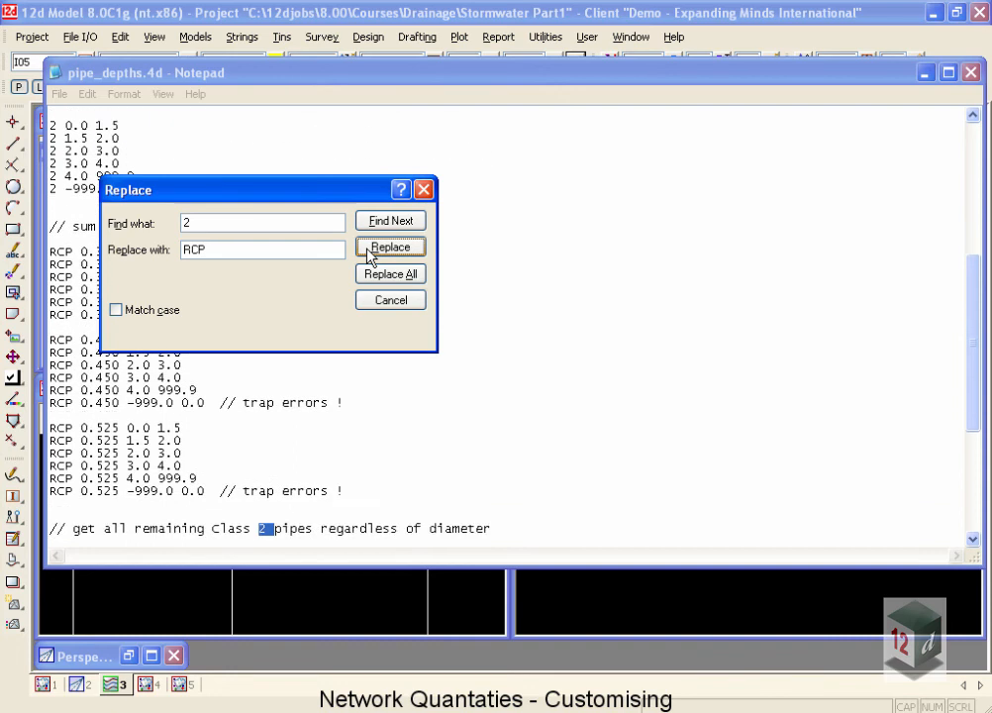
# - Replace "2 " with "RCP " in the duplicated regardless-of-diameter heading and rows, then save and close the pipe config file
pyautogui.click(369, 253)
pyautogui.click(368, 254)
pyautogui.click(368, 254)
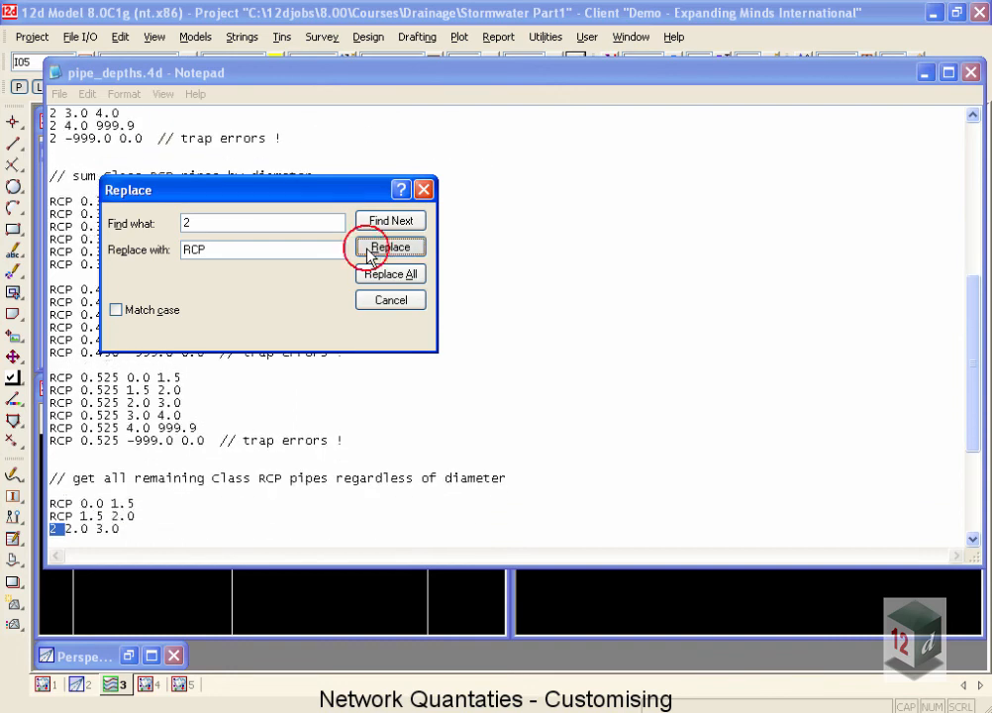
pyautogui.click(368, 254)
pyautogui.click(368, 254)
pyautogui.click(369, 253)
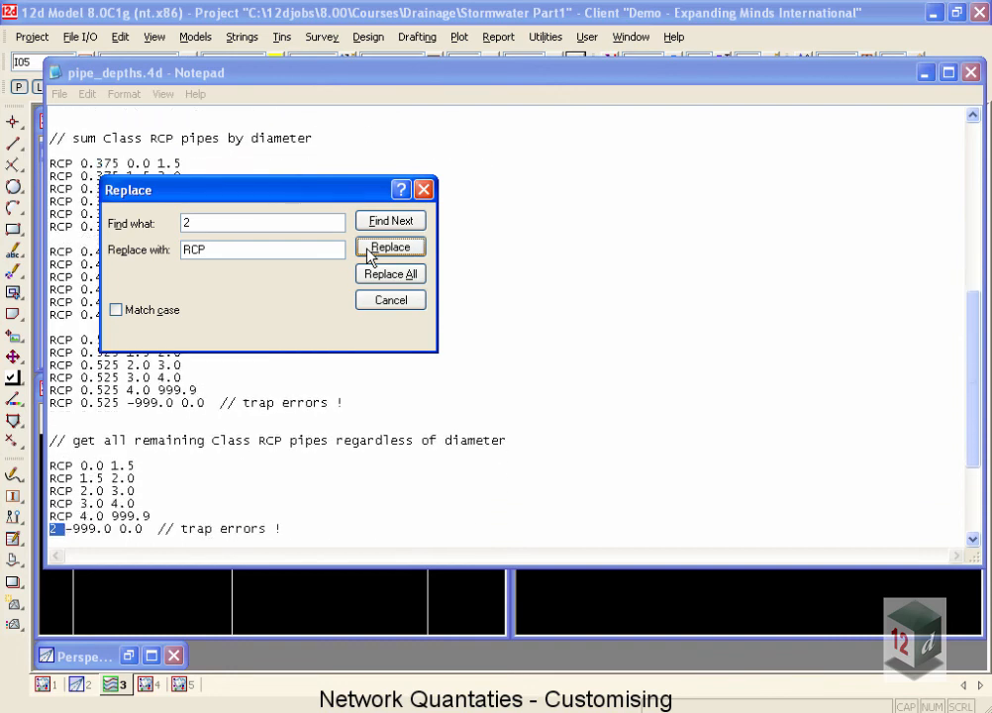
pyautogui.click(368, 252)
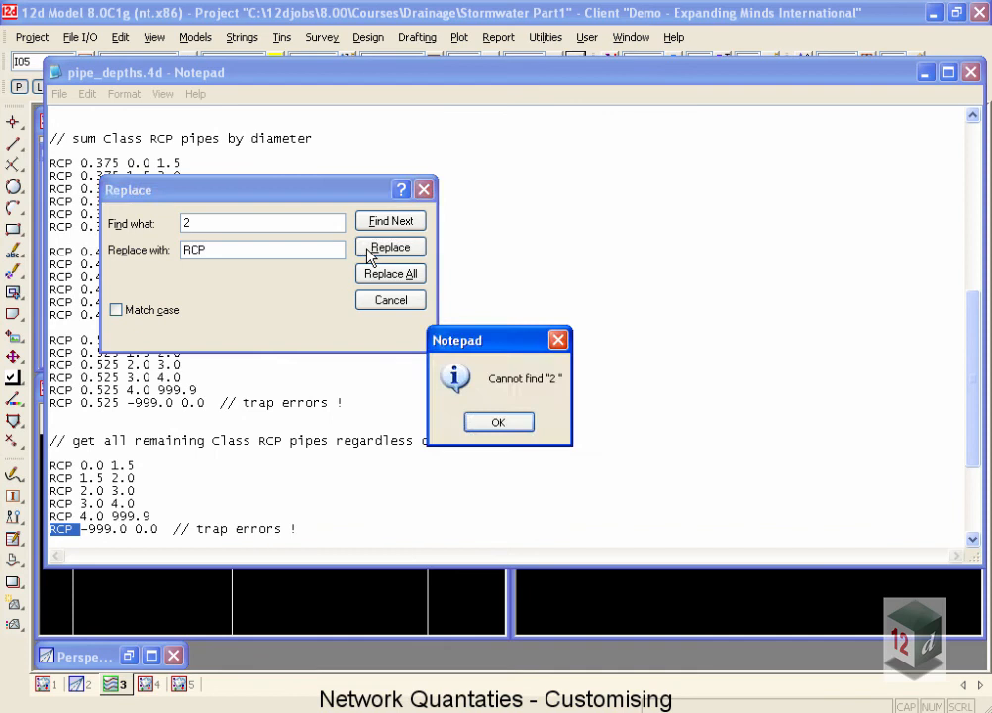
pyautogui.click(505, 423)
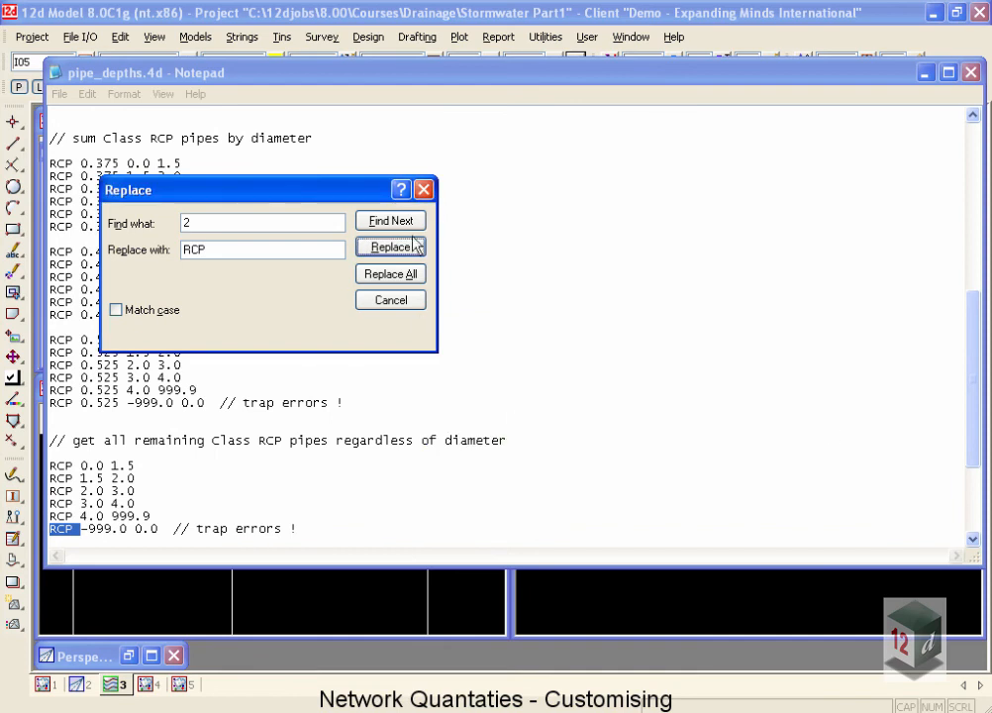
pyautogui.click(425, 190)
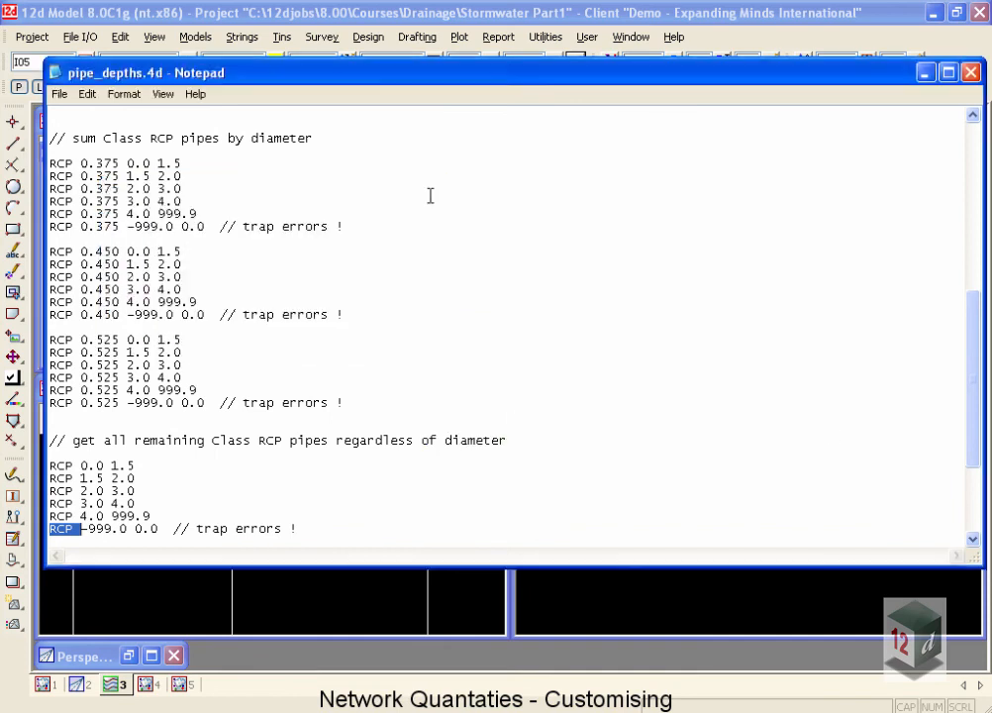
pyautogui.click(970, 72)
pyautogui.click(420, 425)
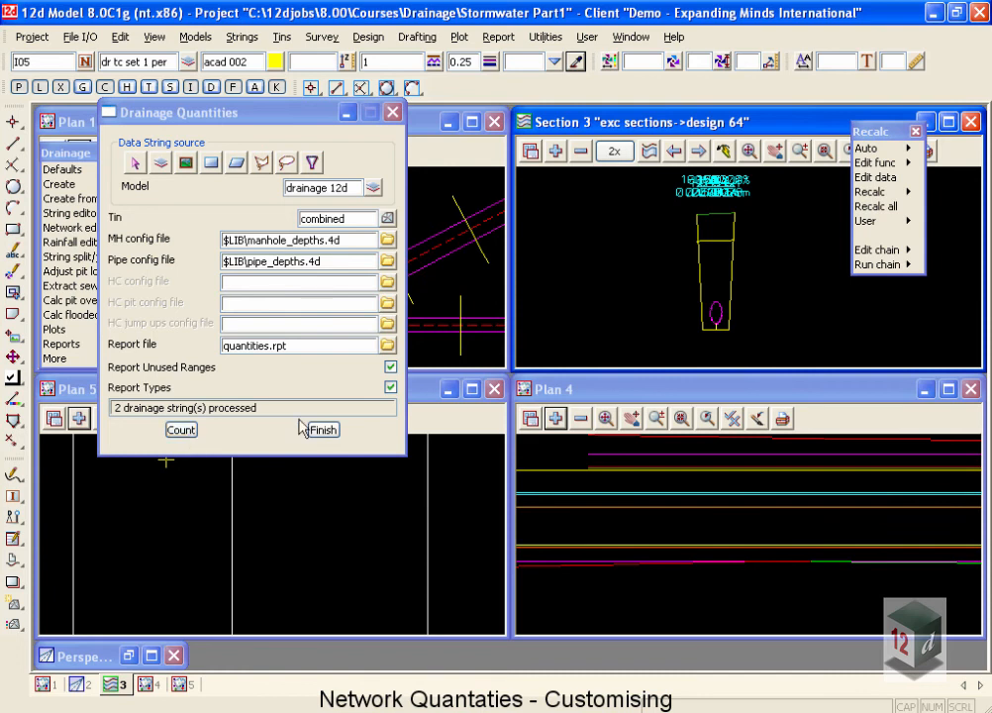
# - Turn off reporting of unused ranges and rerun the drainage quantities count, replacing the existing quantities.rpt
pyautogui.click(391, 367)
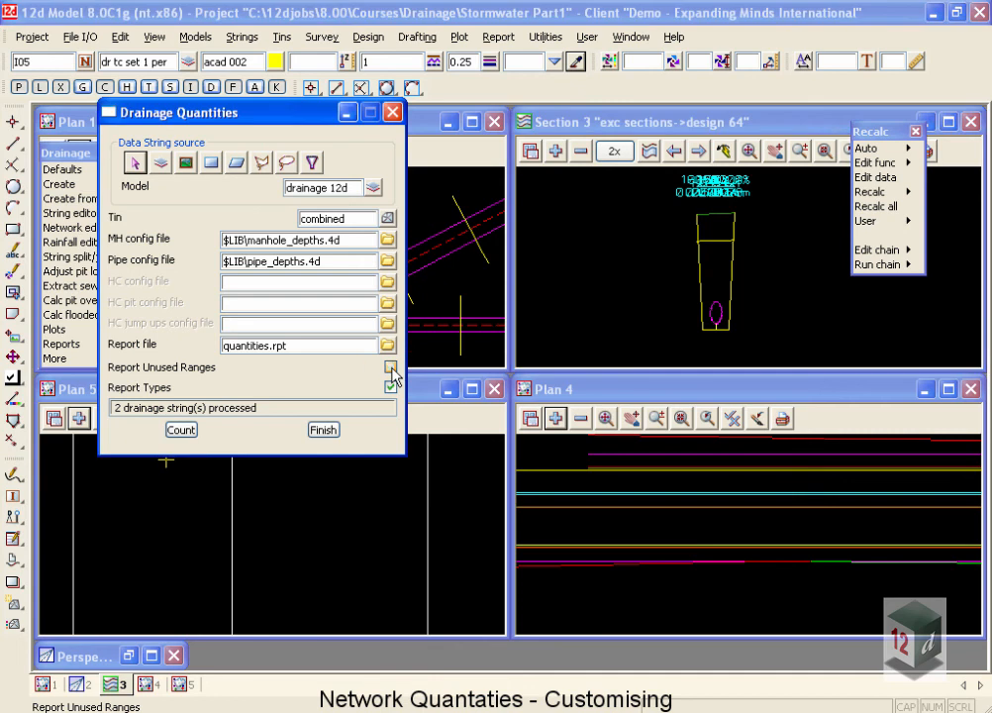
pyautogui.click(181, 430)
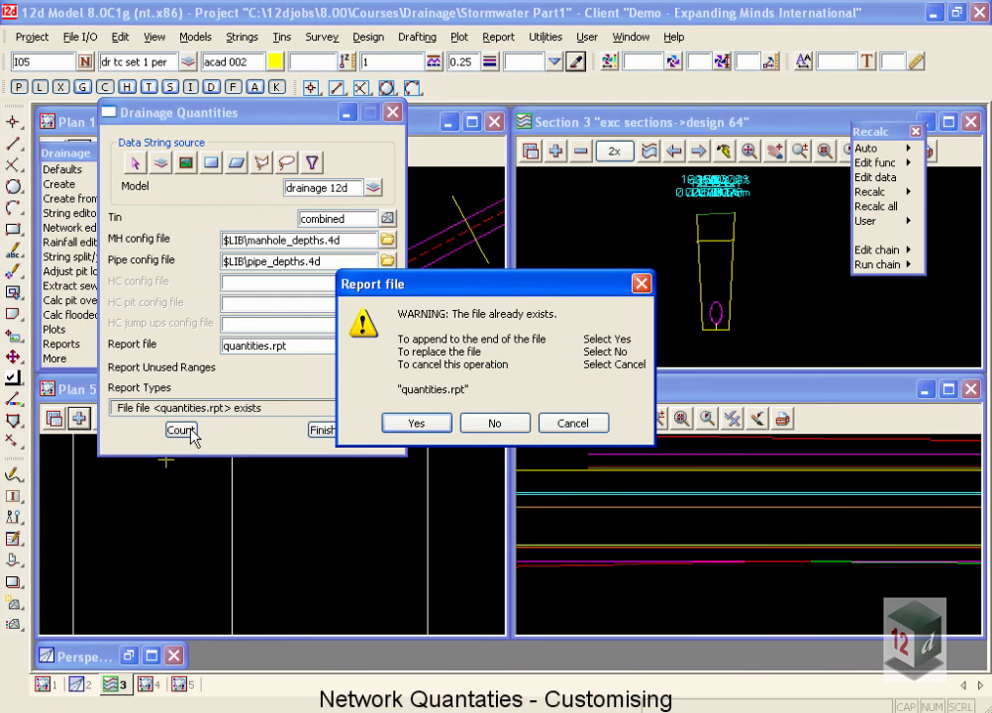
pyautogui.click(501, 423)
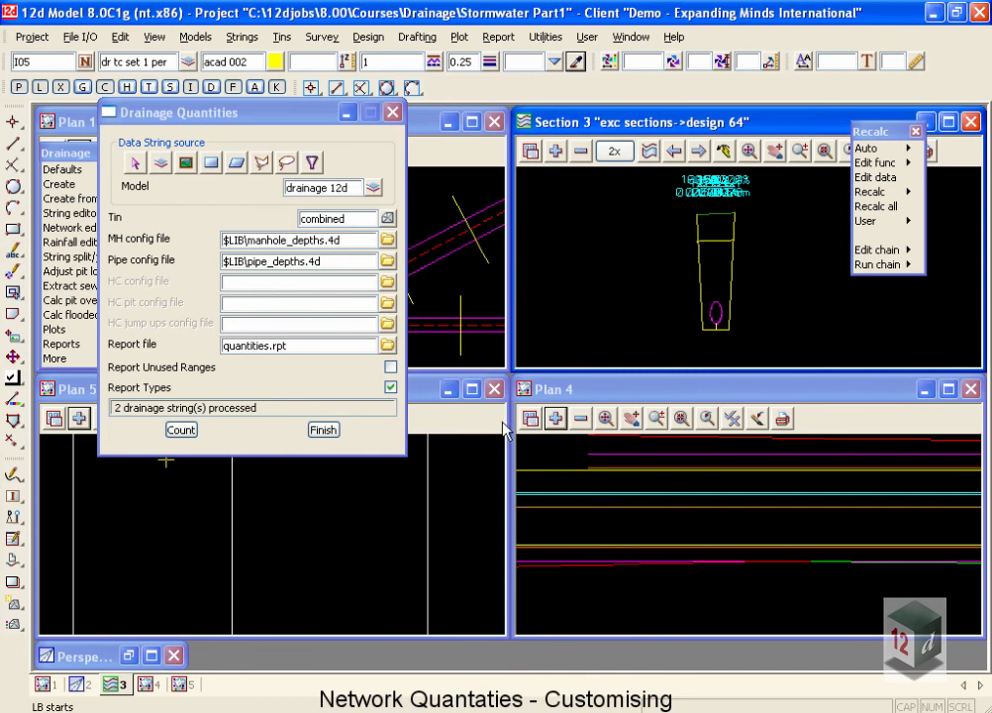
# - Open the quantities.rpt report file to review the manhole quantities
pyautogui.click(388, 345)
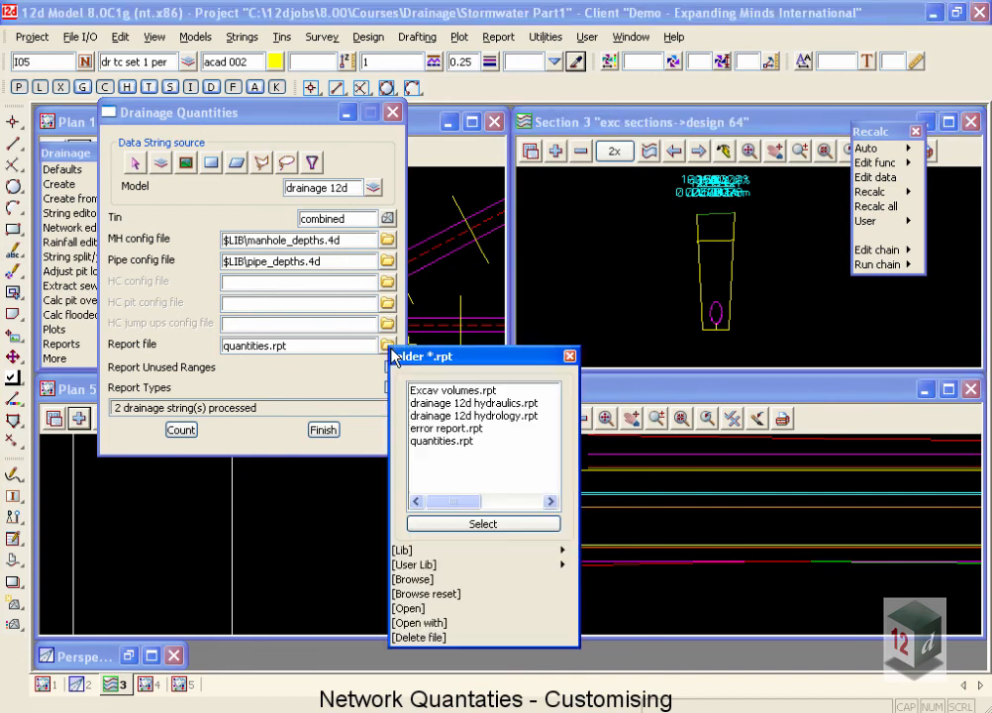
pyautogui.click(424, 608)
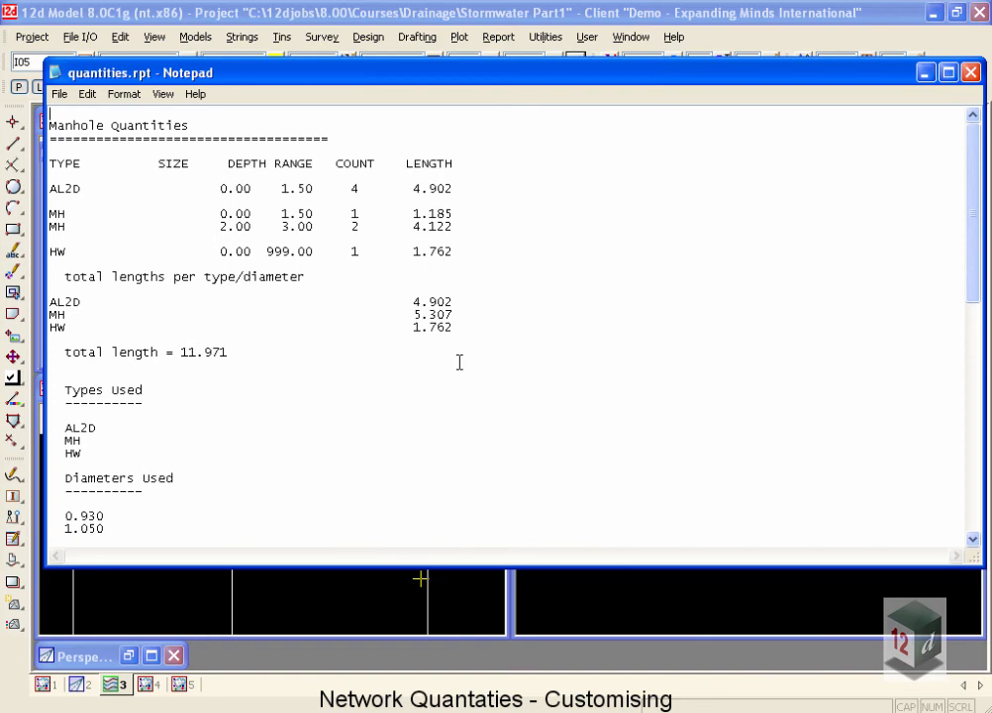
# - Review the pipe quantities, total lengths per type and diameter, types used and diameters used in the rest of the quantities report
pyautogui.scroll(-7, 459, 362)
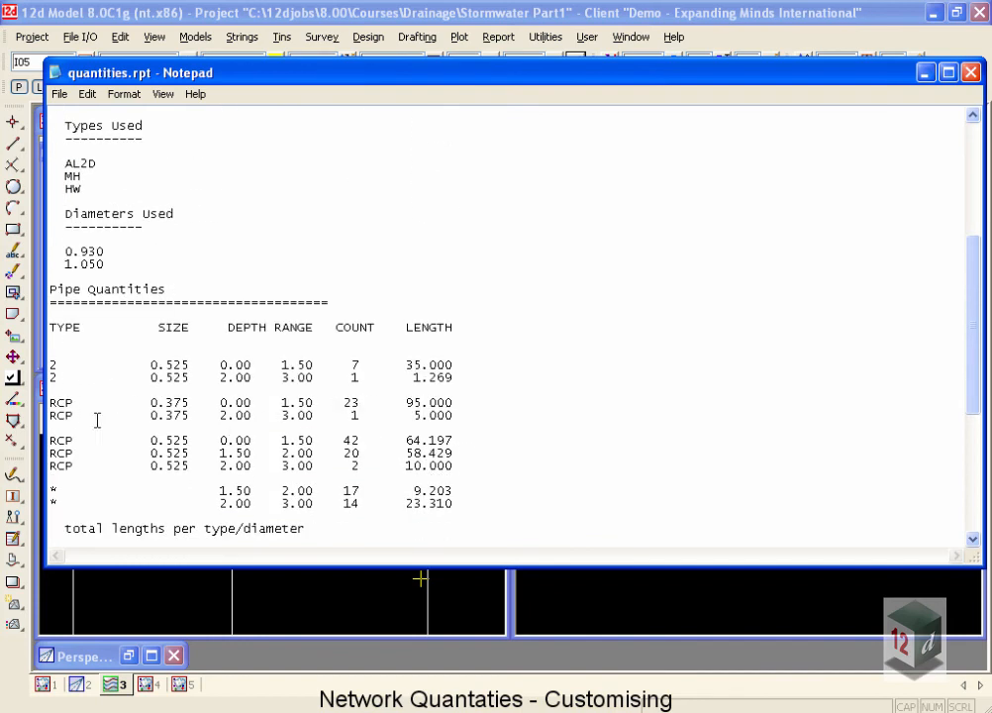
pyautogui.scroll(-1, 99, 420)
pyautogui.scroll(-1, 93, 458)
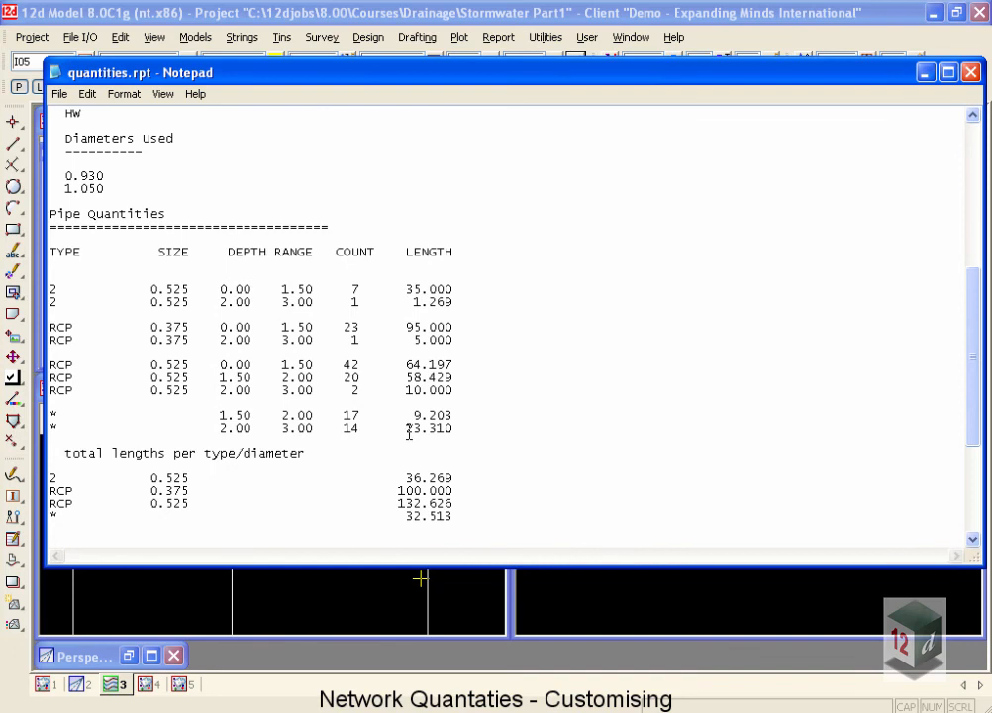
pyautogui.scroll(-1, 192, 496)
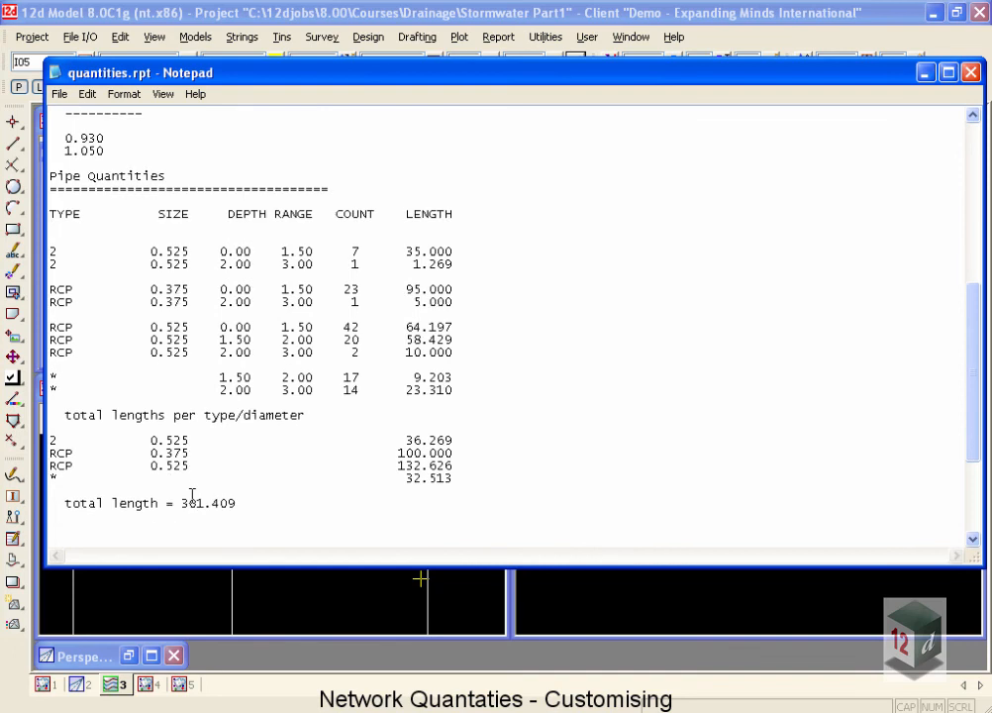
pyautogui.scroll(-1, 192, 496)
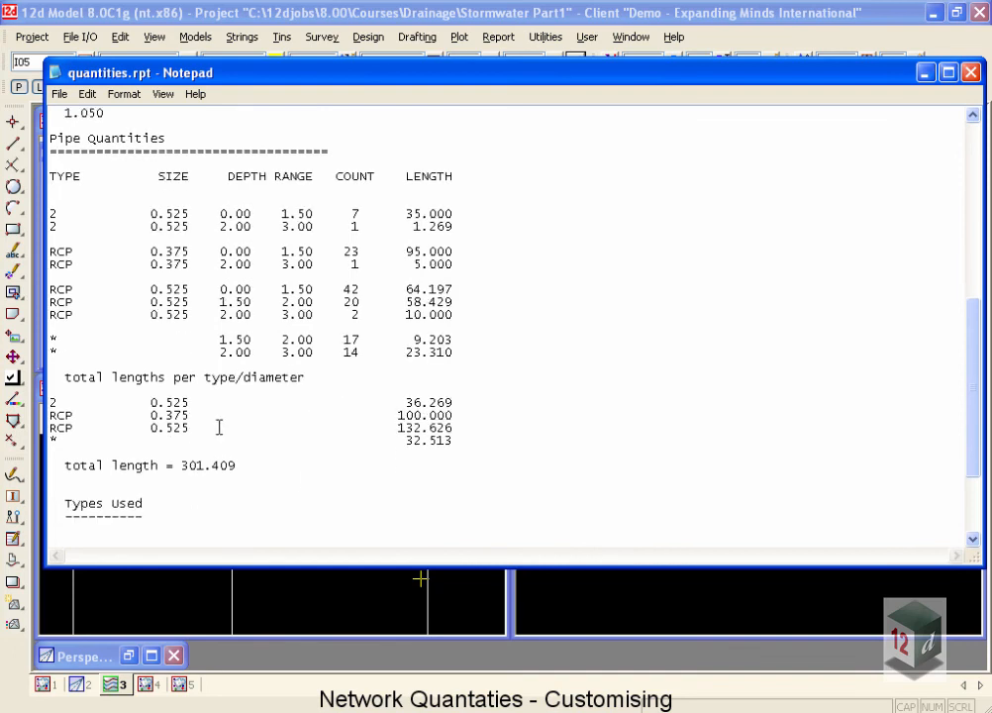
pyautogui.scroll(-2, 337, 434)
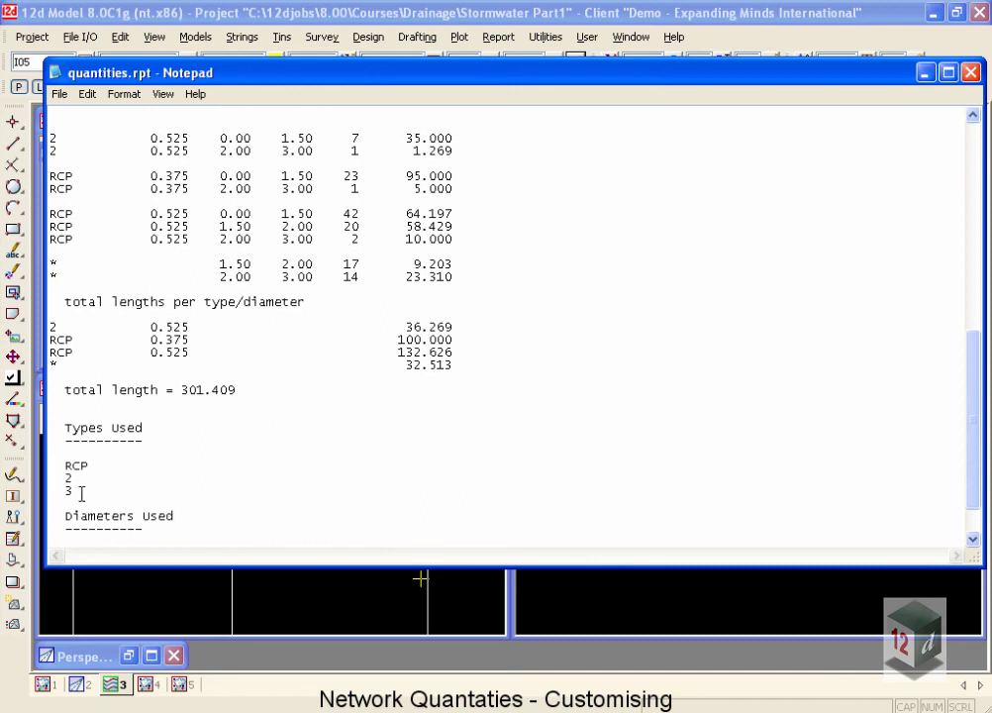
pyautogui.scroll(-1, 82, 493)
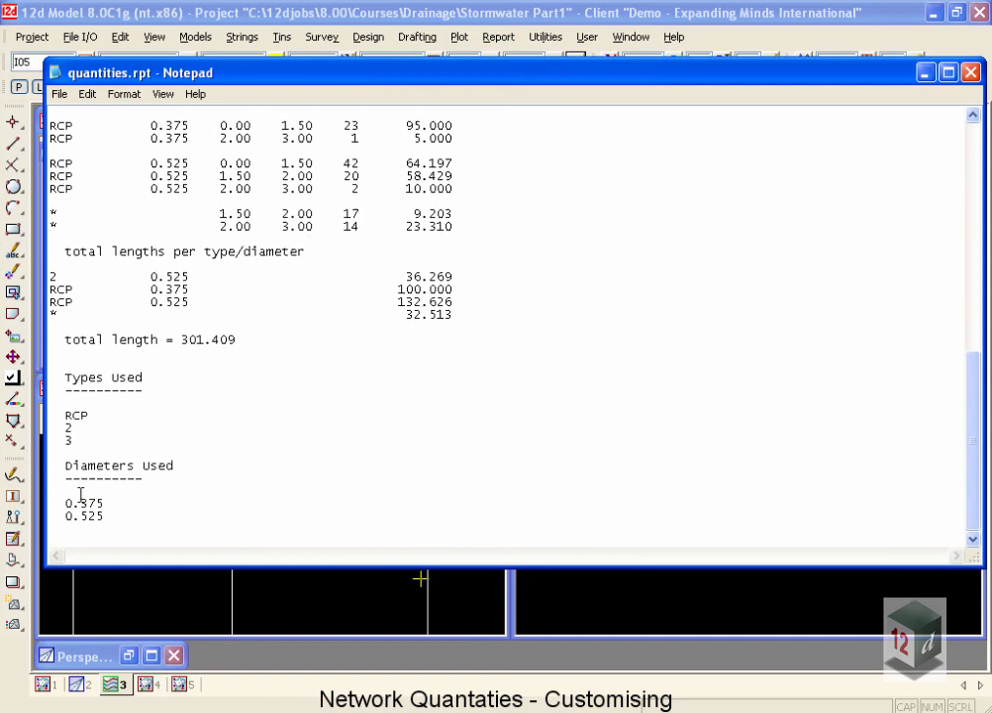
pyautogui.doubleClick(68, 442)
pyautogui.click(71, 317)
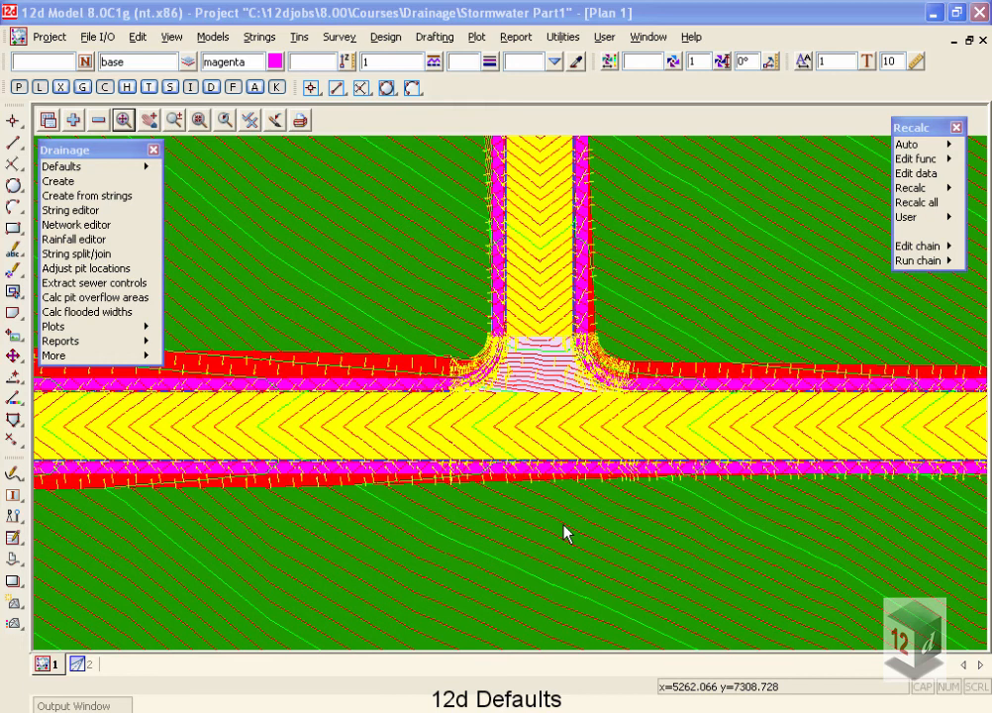
# - Open the project defaults and set the default colour to magenta
pyautogui.click(49, 37)
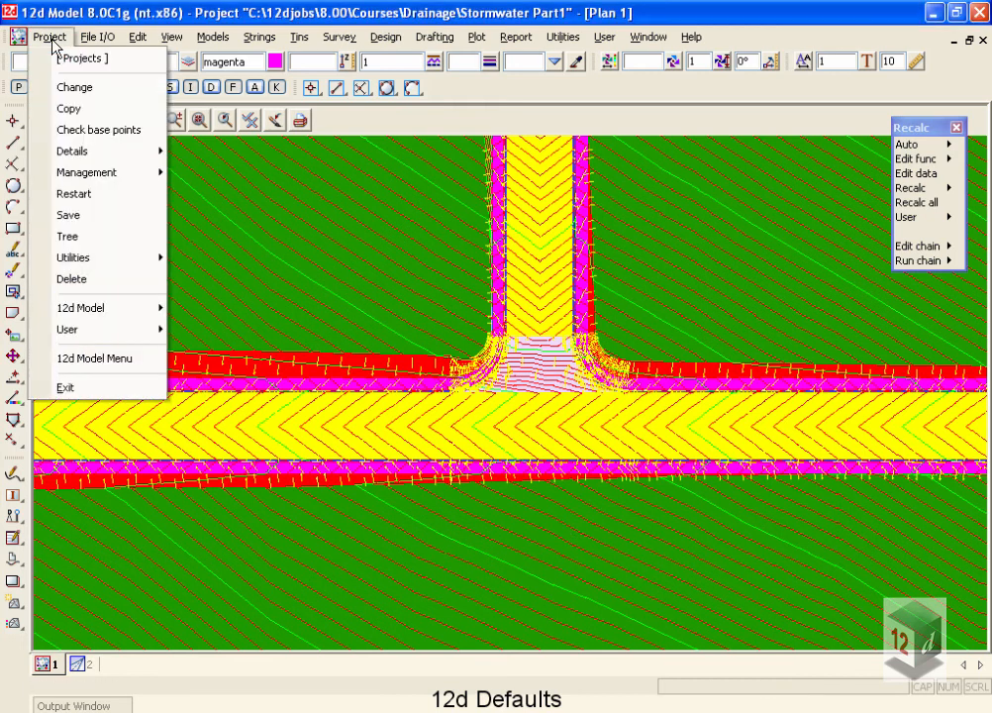
pyautogui.moveTo(107, 173)
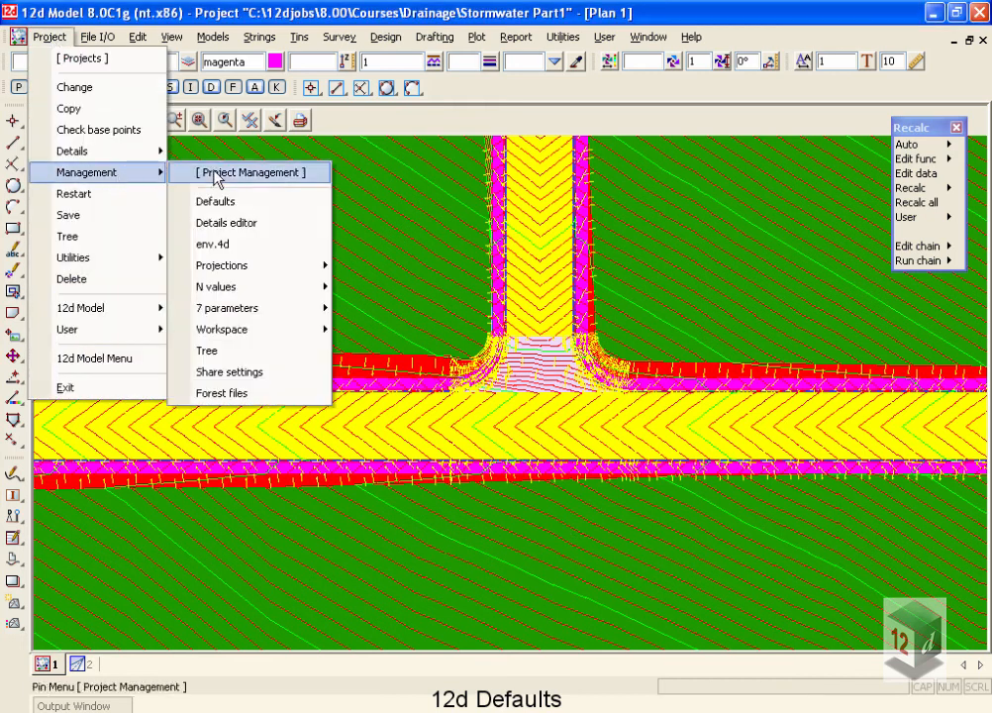
pyautogui.click(260, 202)
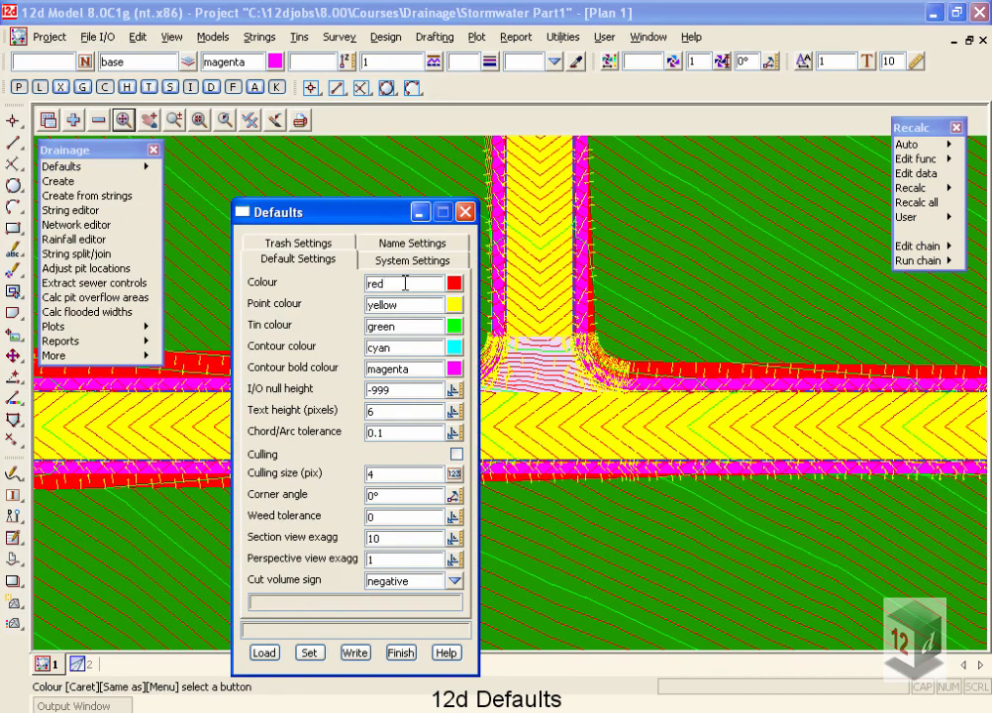
pyautogui.click(454, 286)
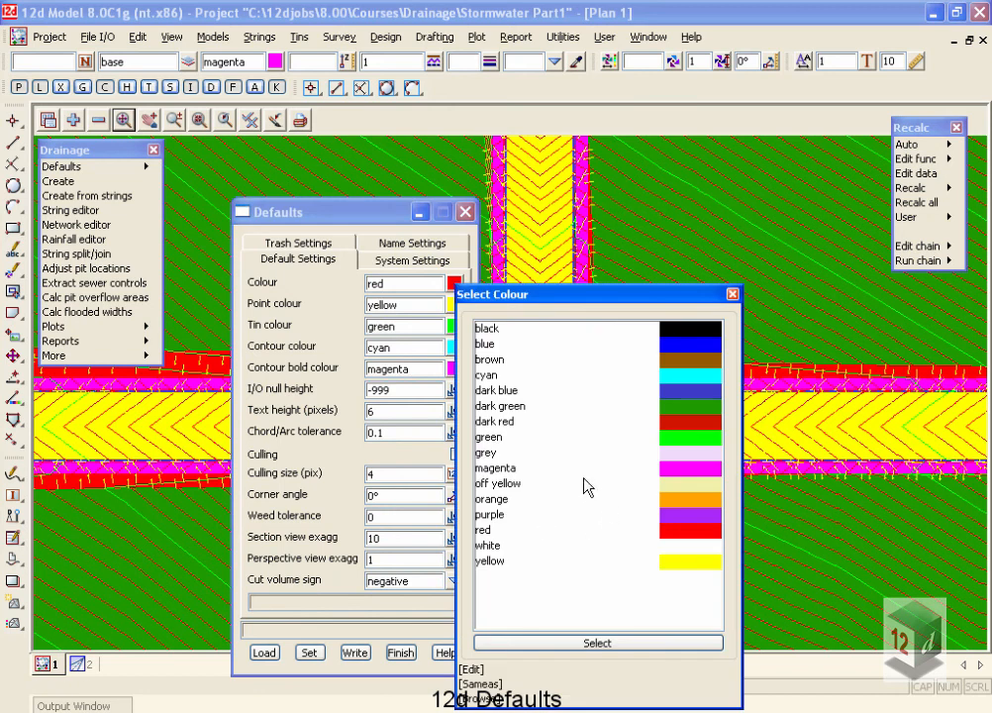
pyautogui.doubleClick(509, 468)
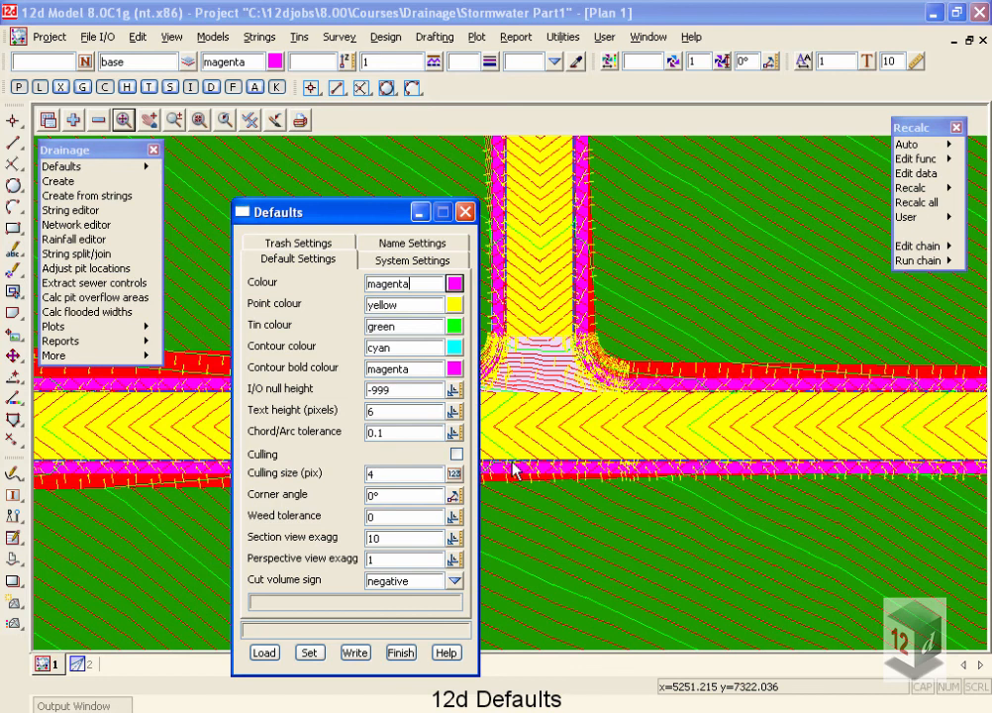
# - Set the default text height to 12 pixels and apply the updated defaults
pyautogui.click(408, 411)
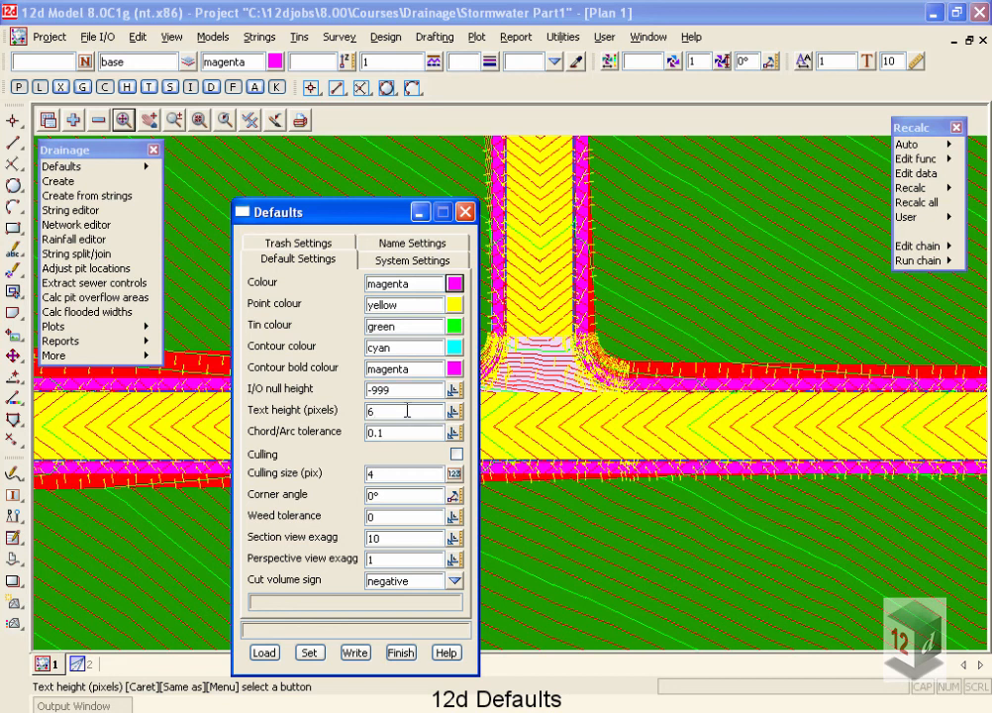
pyautogui.press('BackSpace')
pyautogui.write('12')
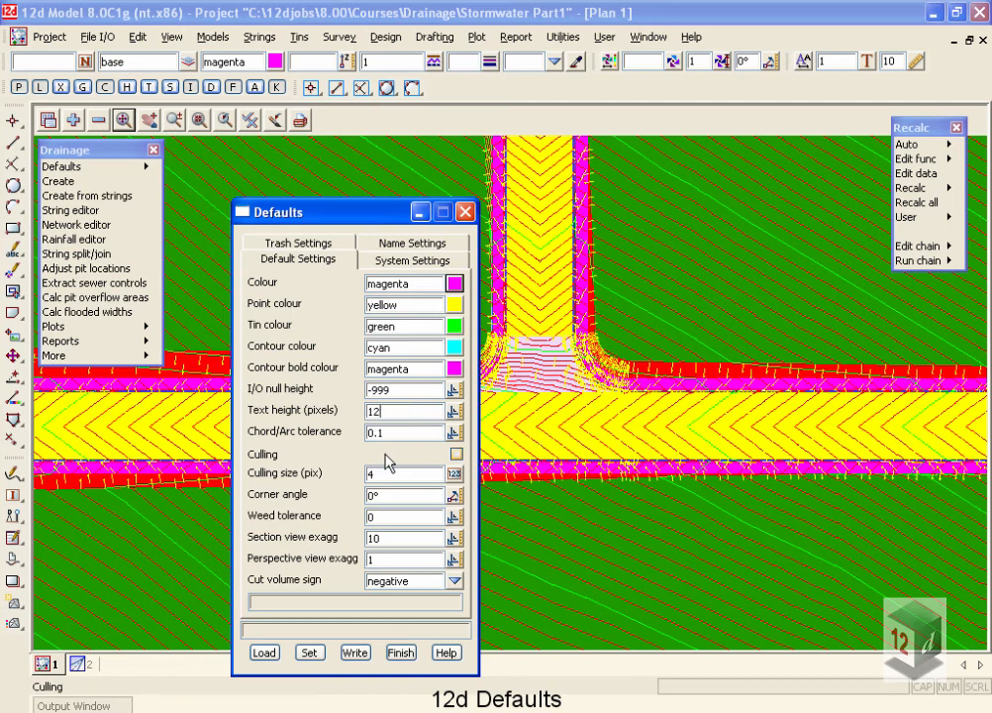
pyautogui.click(310, 653)
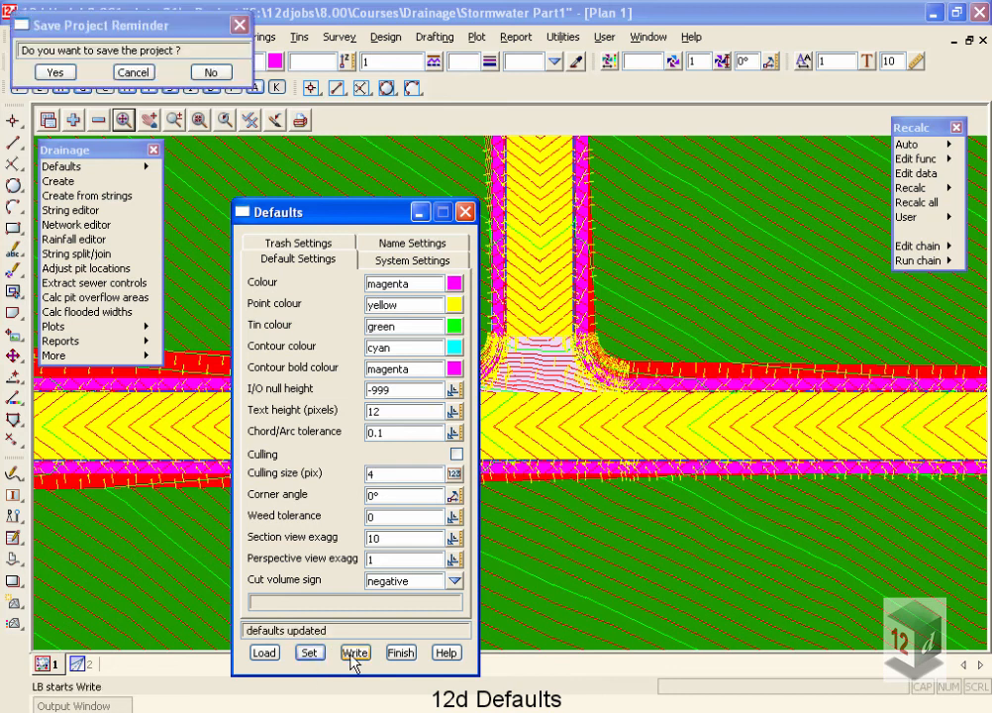
# - Choose the user folder as the location for the defaults.4d setup file, then close the defaults and save the project
pyautogui.click(354, 653)
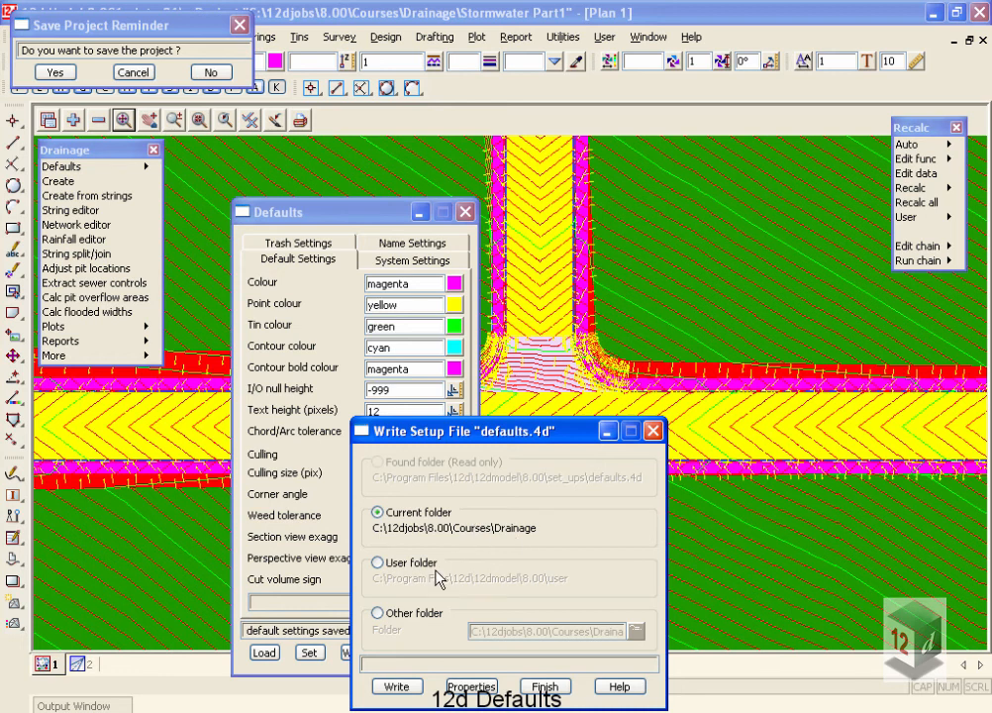
pyautogui.click(380, 566)
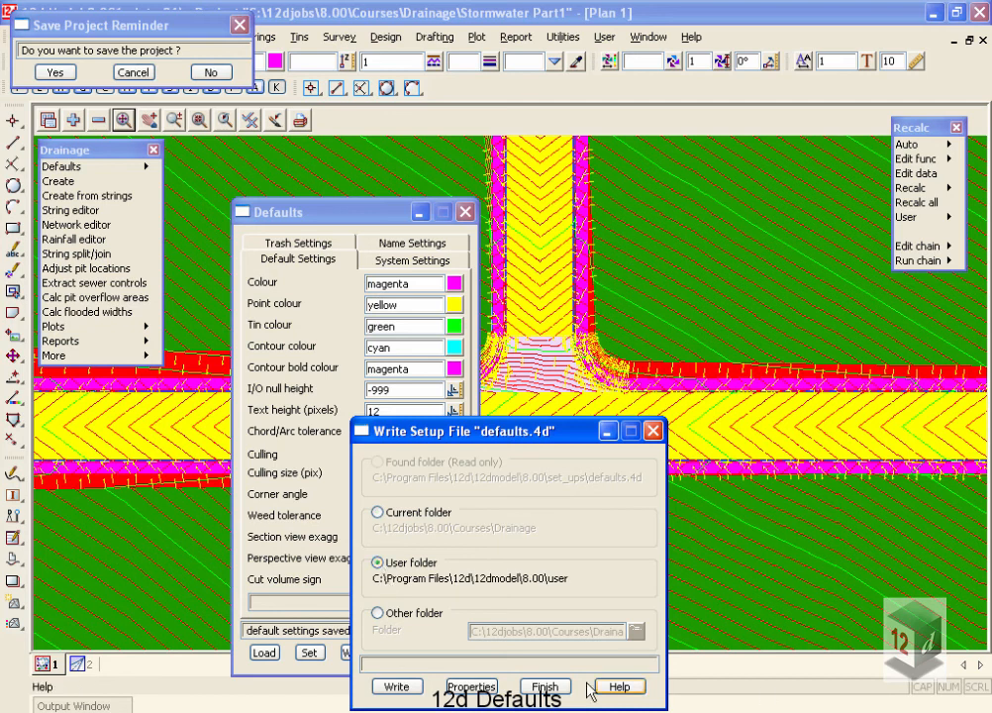
pyautogui.click(551, 688)
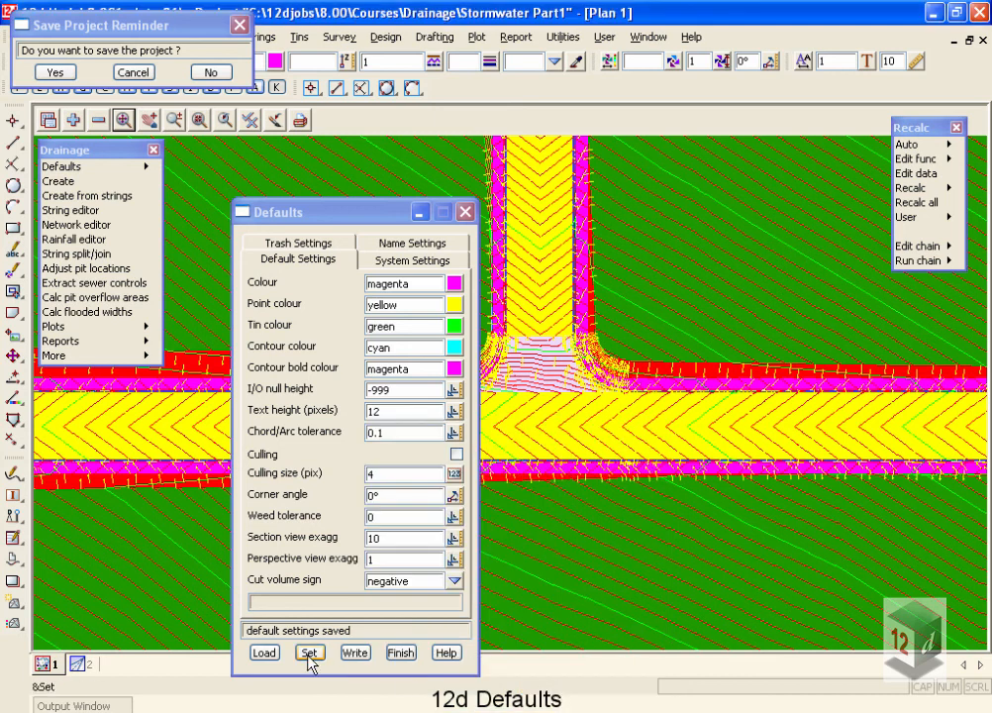
pyautogui.click(401, 652)
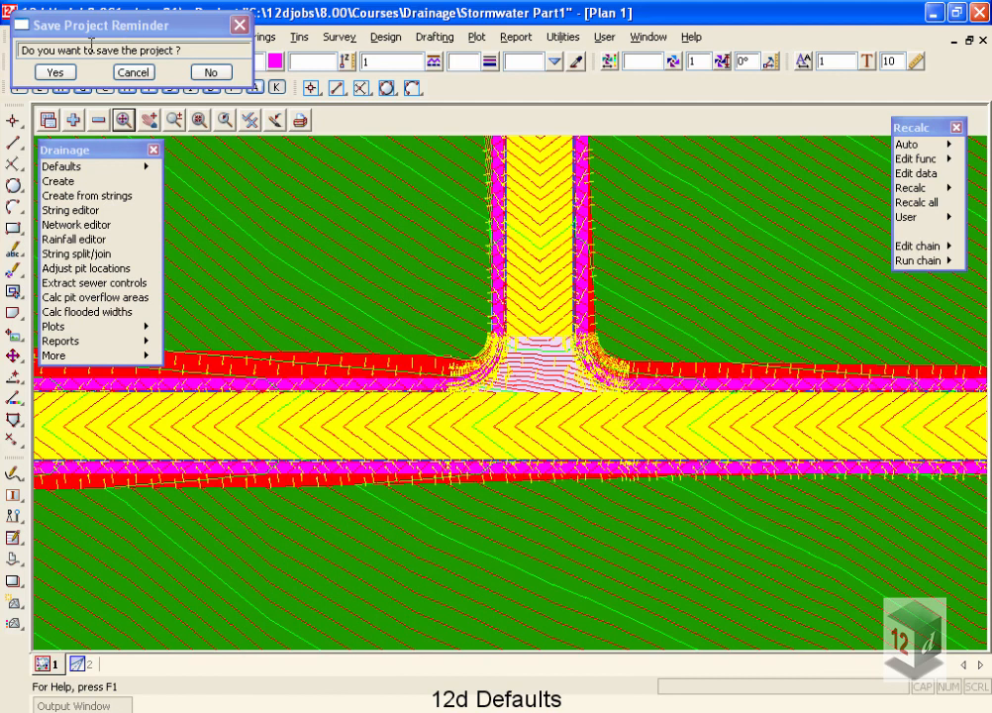
pyautogui.click(55, 73)
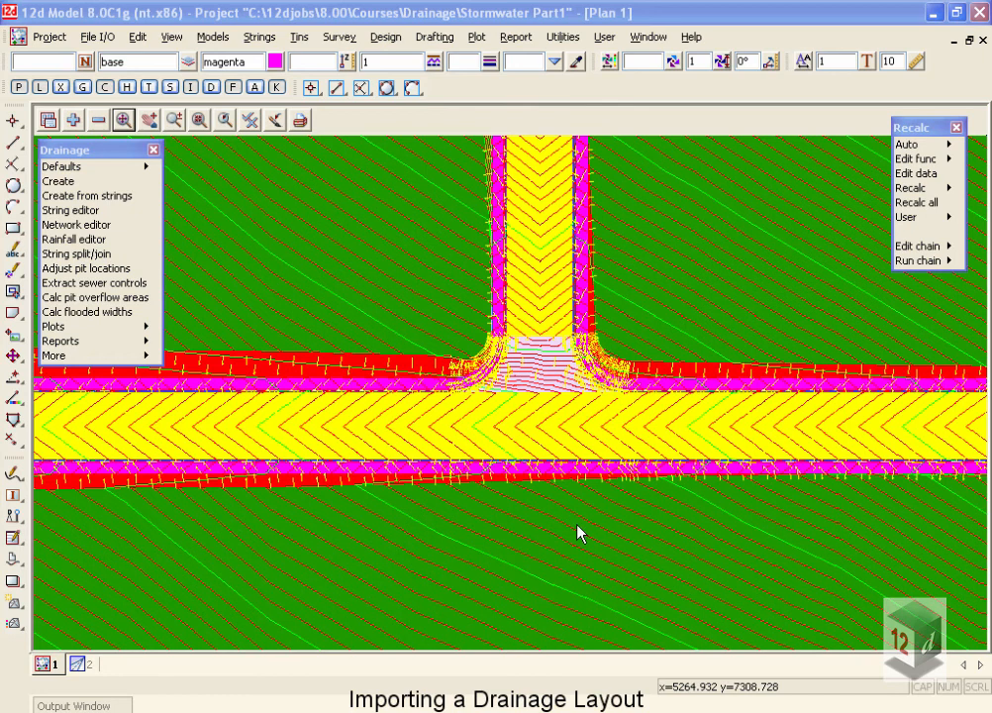
# - Import drainage data.dwg in dwg format using "dwg " as the prefix for its models
pyautogui.click(103, 40)
pyautogui.moveTo(185, 86)
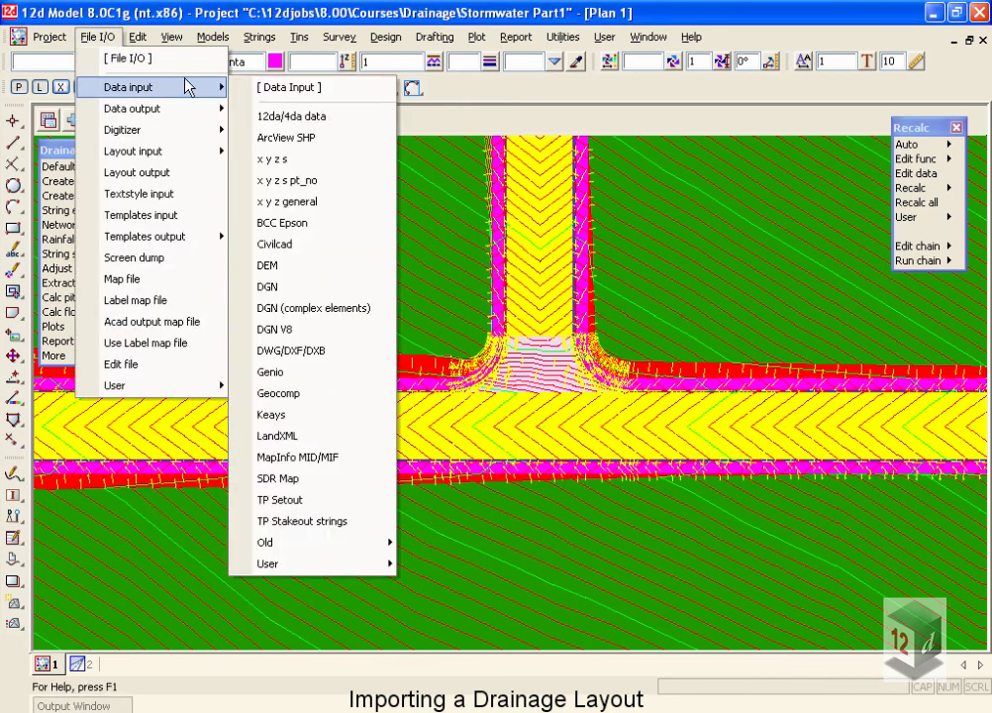
pyautogui.click(315, 353)
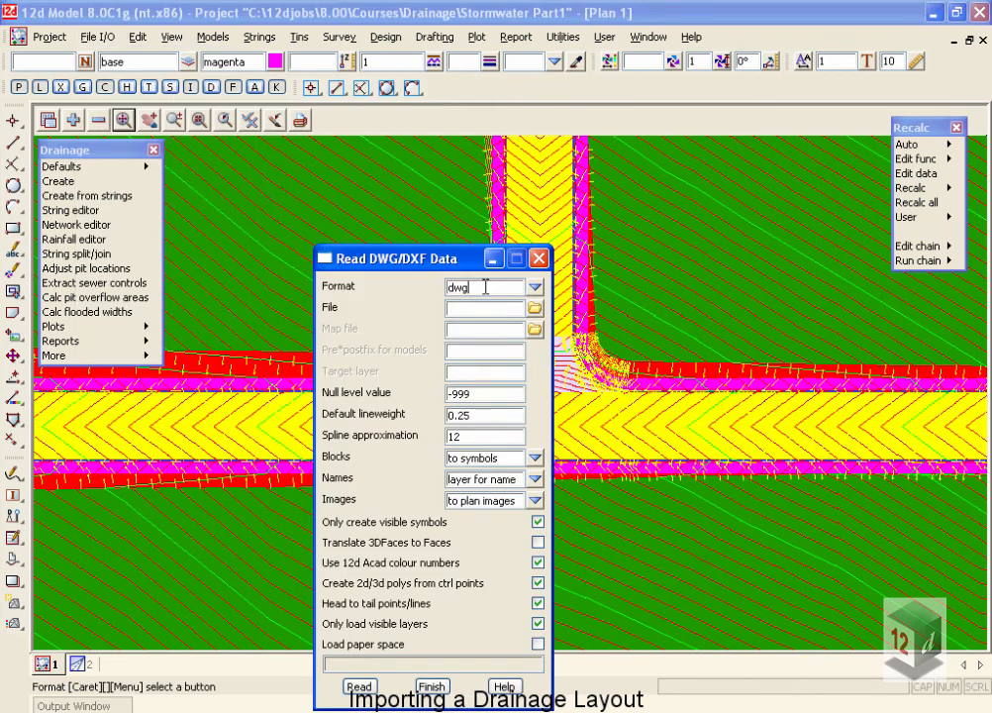
pyautogui.click(535, 308)
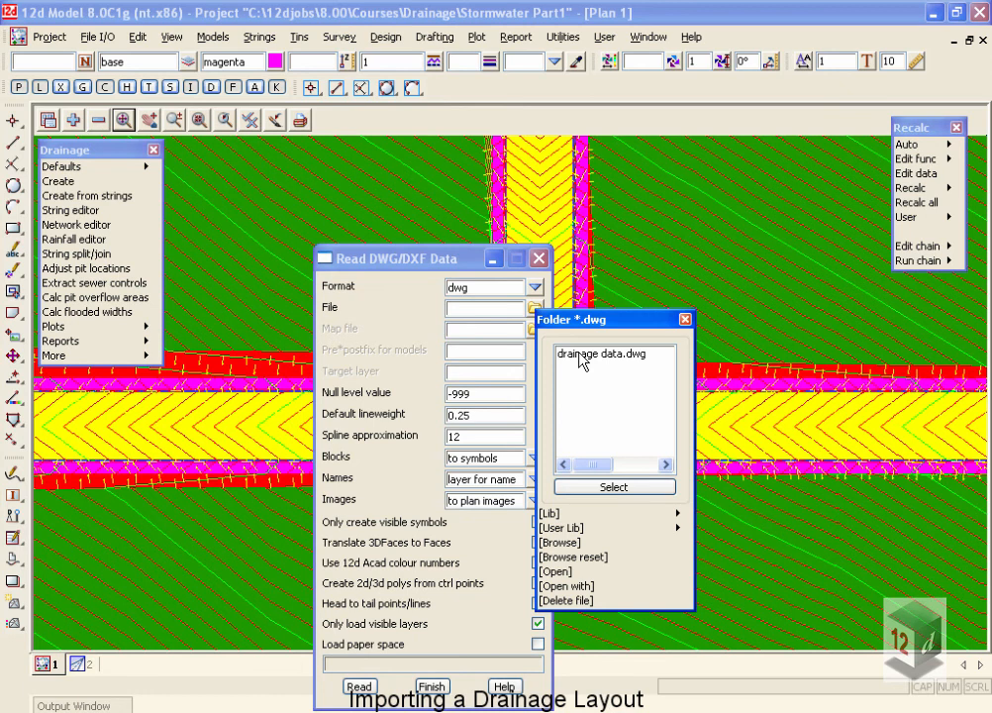
pyautogui.doubleClick(582, 357)
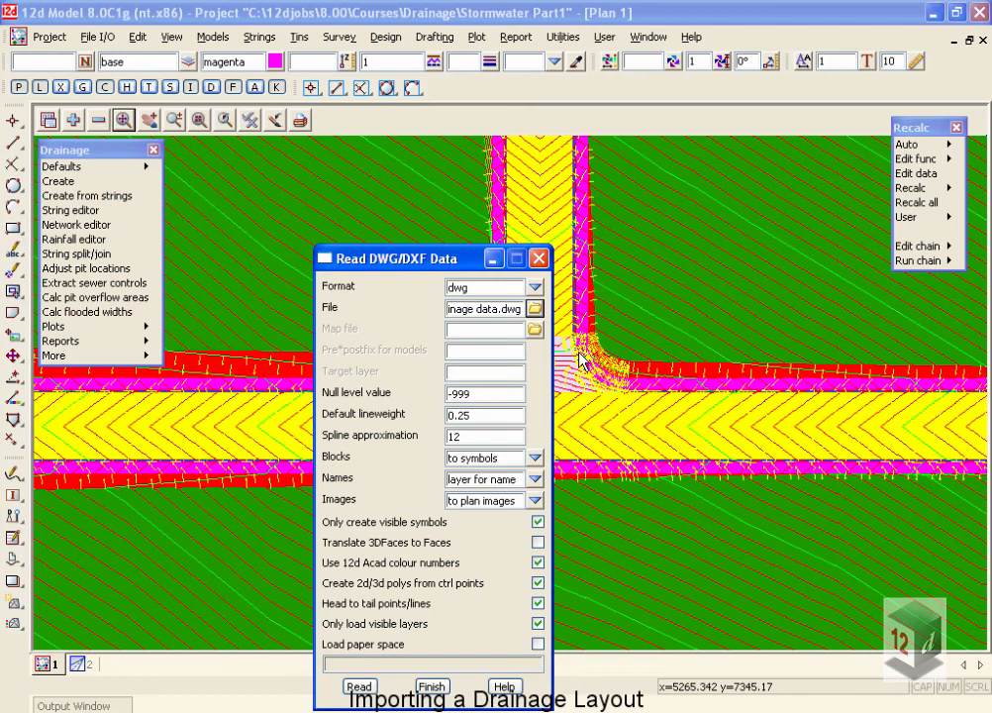
pyautogui.click(480, 353)
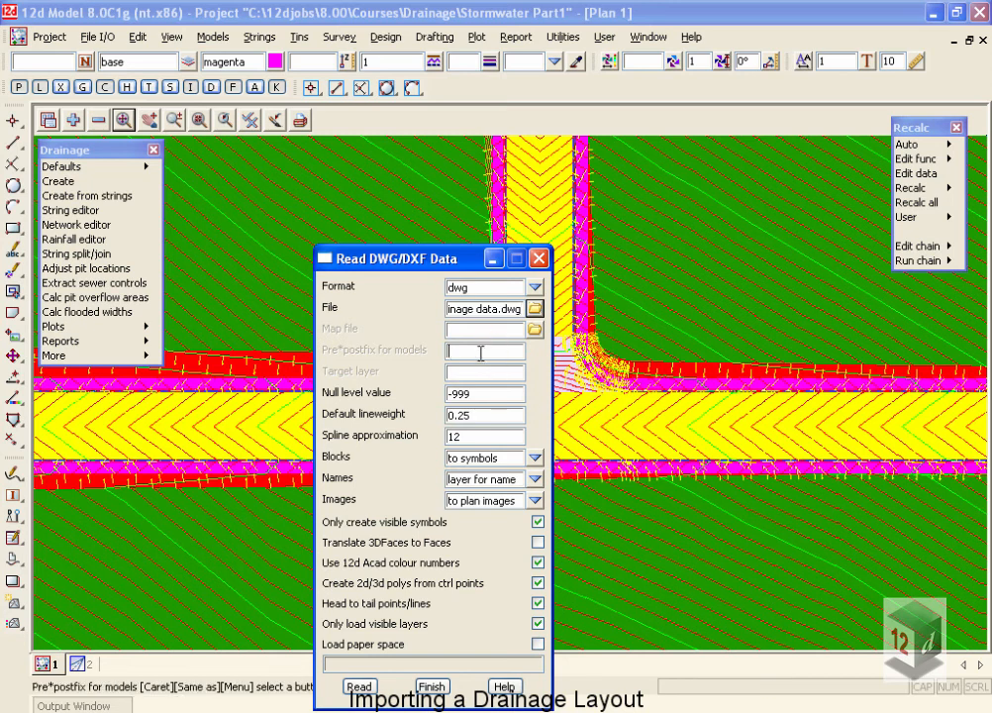
pyautogui.write('dwg')
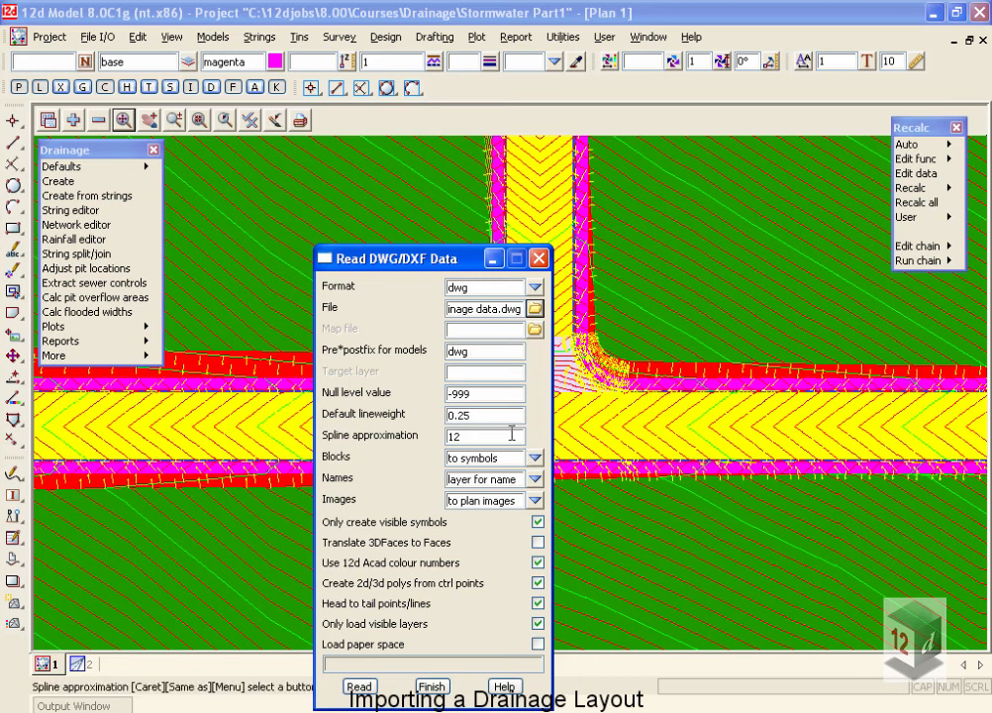
pyautogui.click(358, 686)
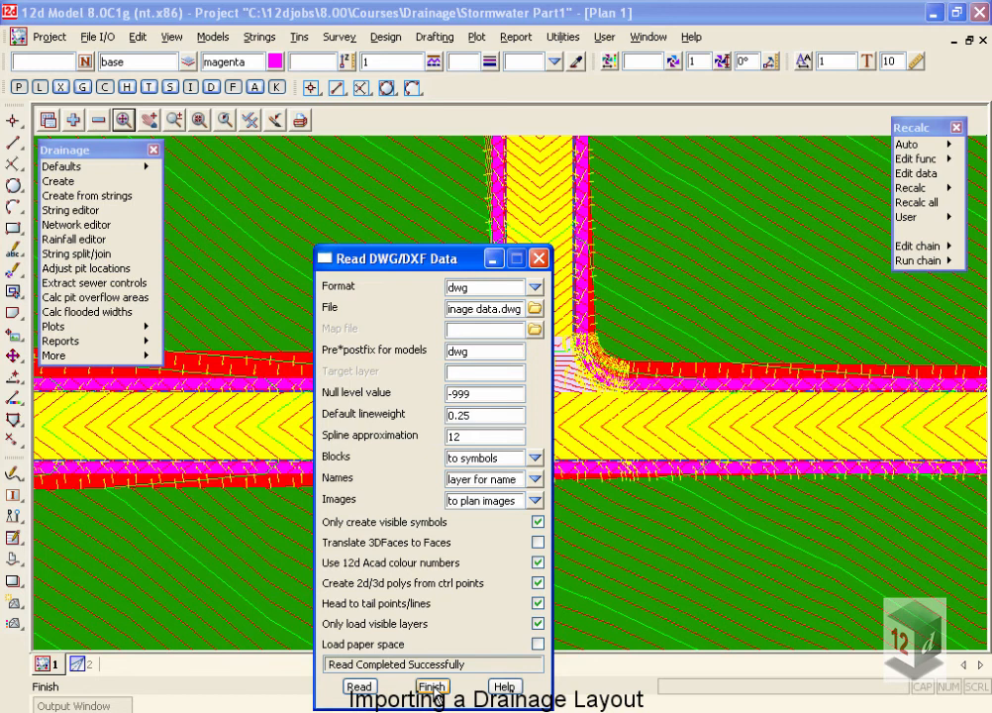
pyautogui.click(433, 686)
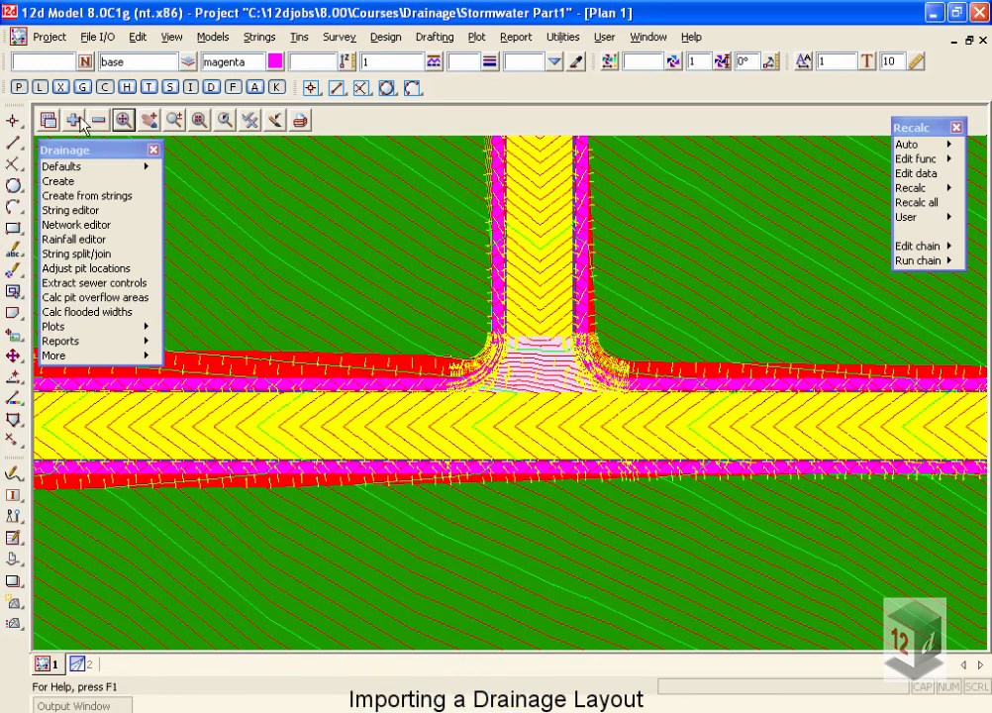
# - Add the imported "dwg drainage network" model to the Plan 1 view
pyautogui.click(75, 121)
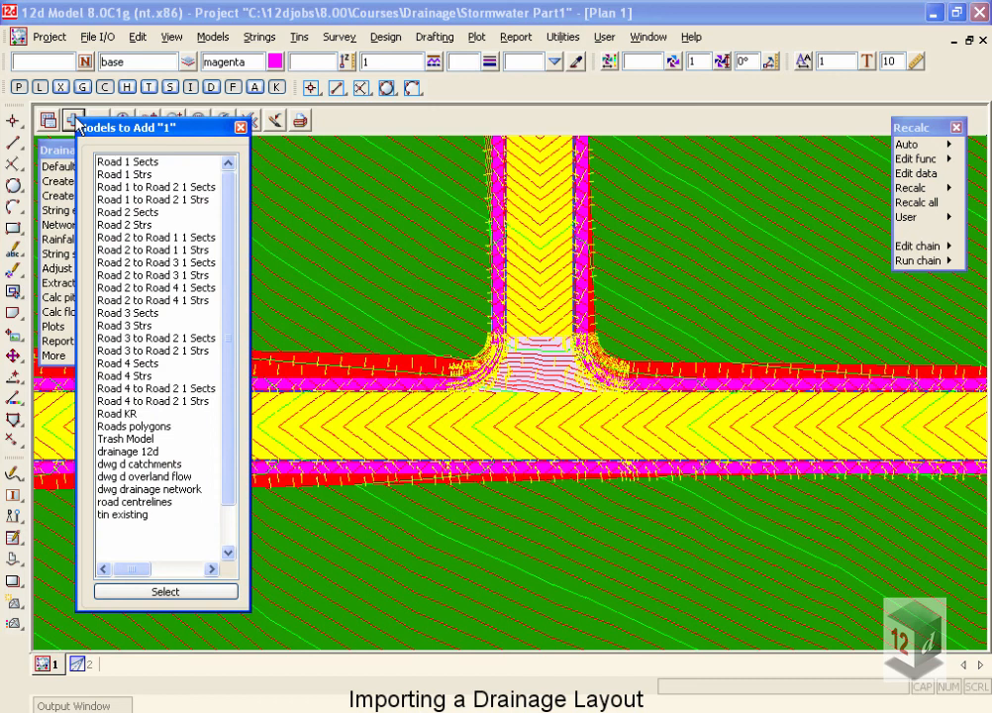
pyautogui.click(163, 465)
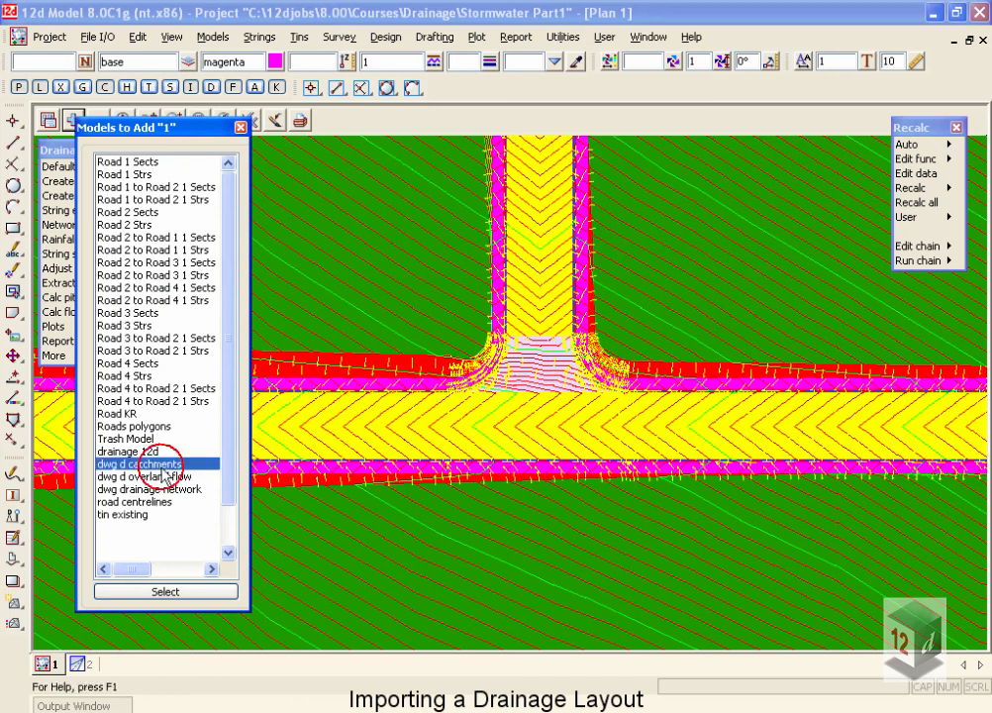
pyautogui.click(169, 477)
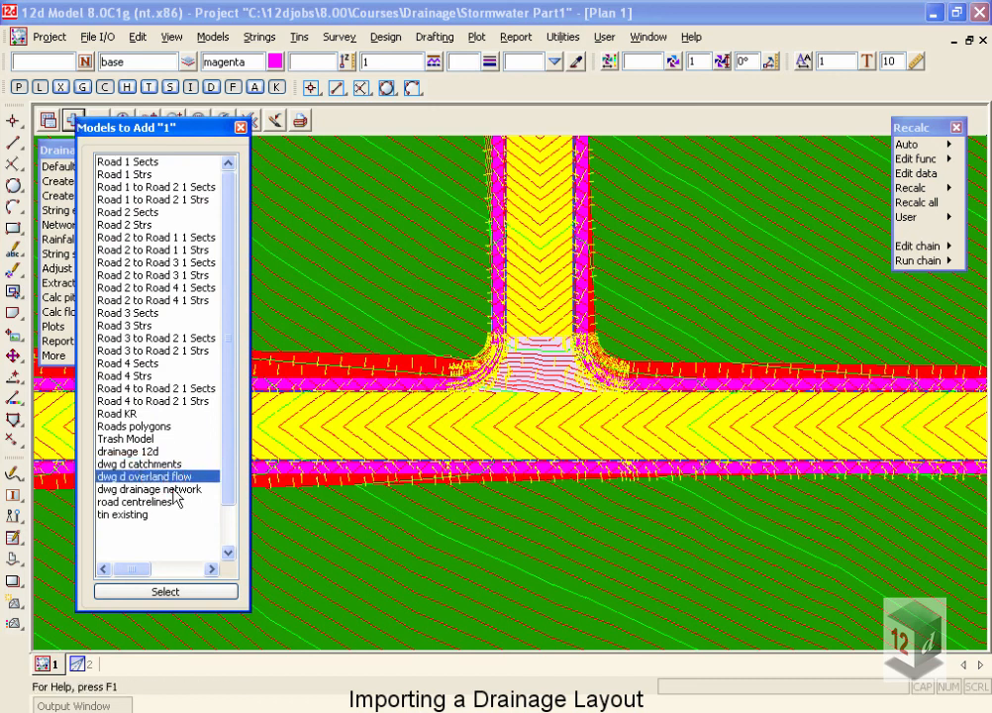
pyautogui.click(177, 491)
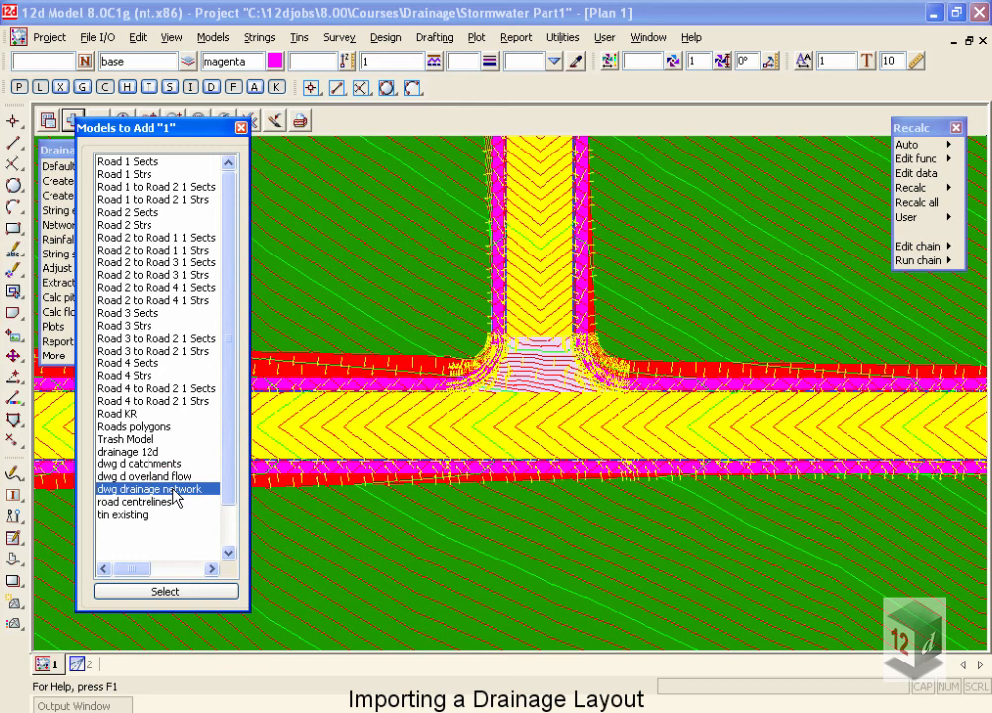
pyautogui.doubleClick(176, 491)
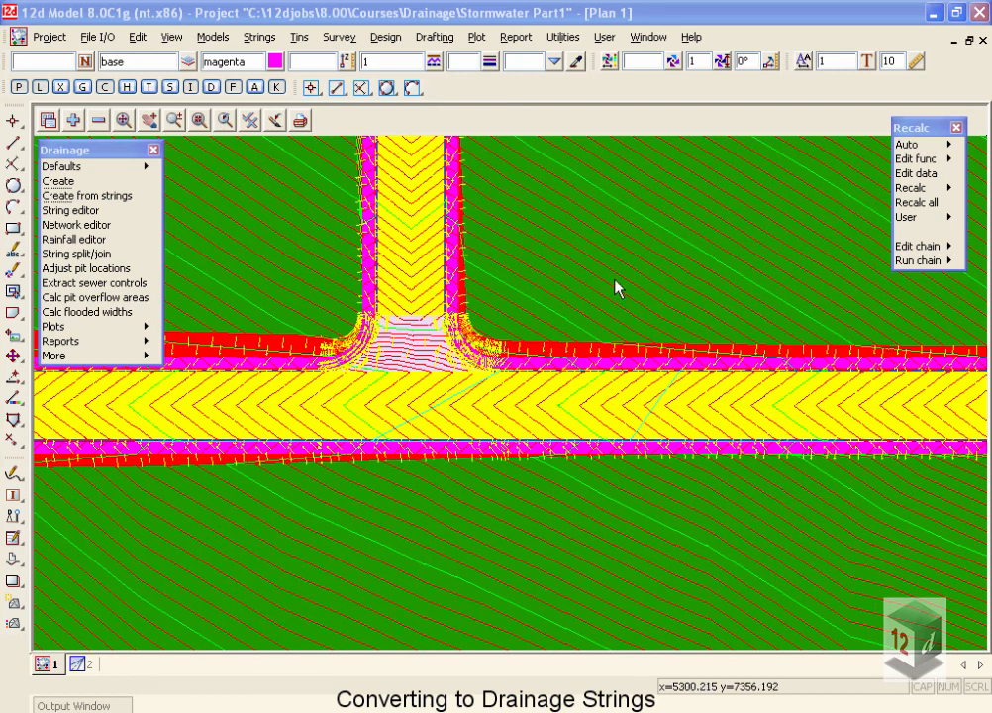
# - Inquire on the imported drainage network string that crosses the horizontal road at the T-intersection
pyautogui.click(594, 239)
pyautogui.press('F2')
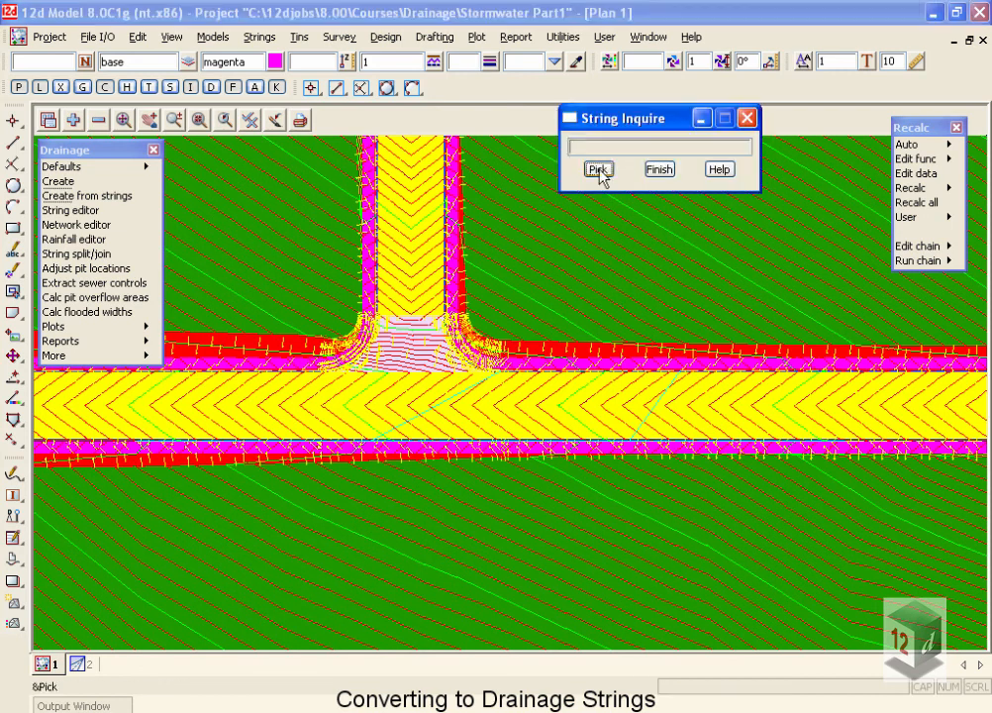
pyautogui.click(598, 169)
pyautogui.click(429, 410)
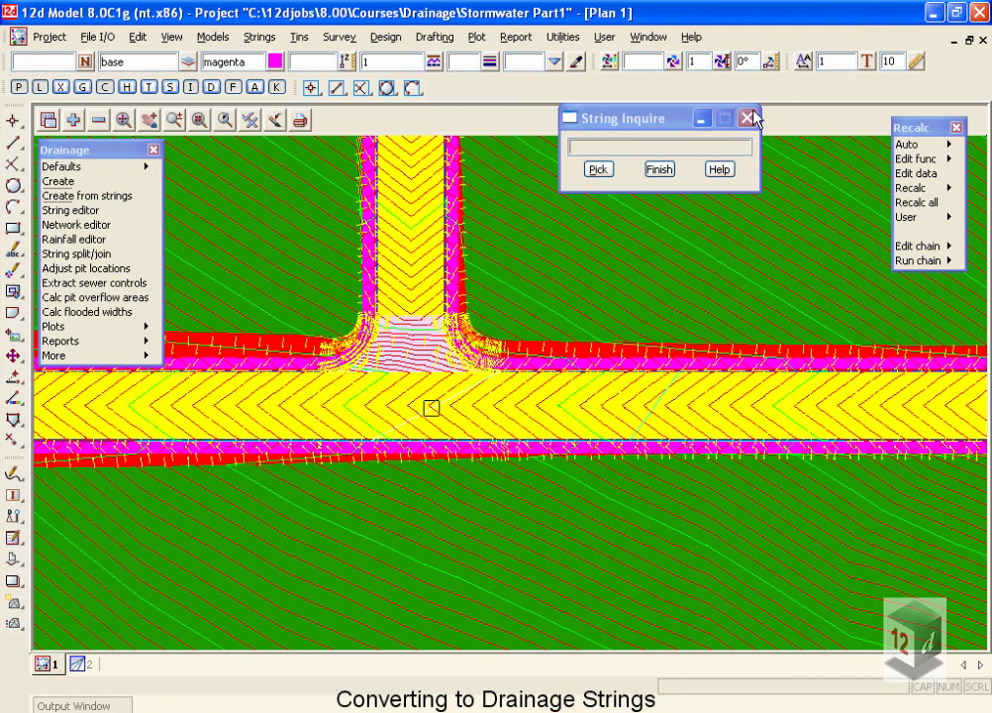
# - Convert the strings of the "dwg drainage network" model to drainage strings in a model named "drainage"
pyautogui.click(660, 170)
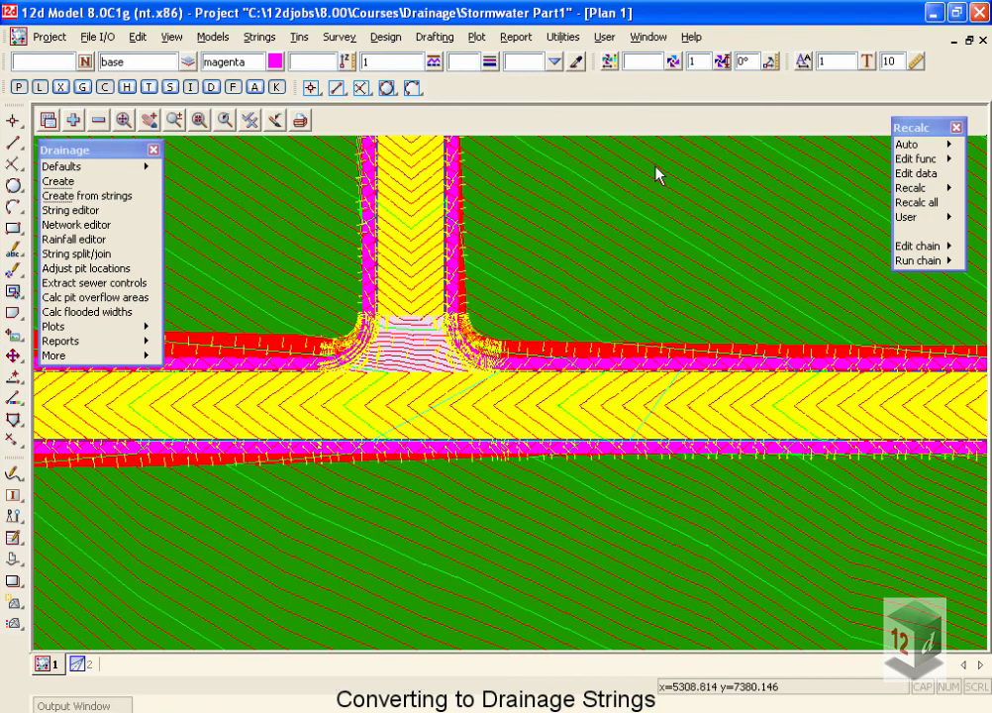
pyautogui.click(262, 38)
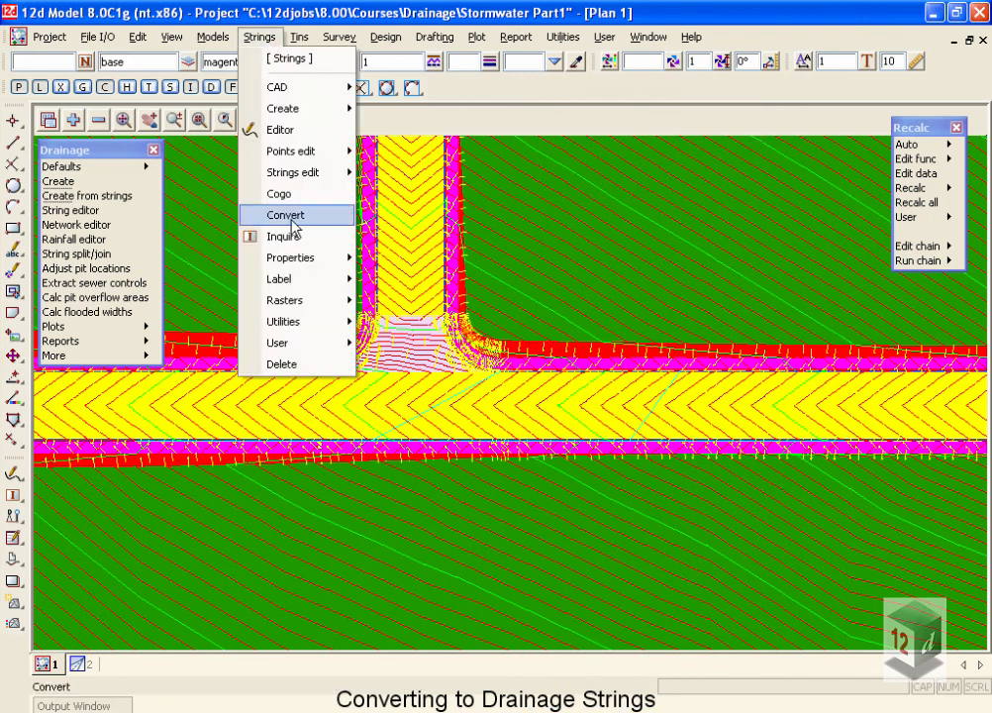
pyautogui.click(215, 229)
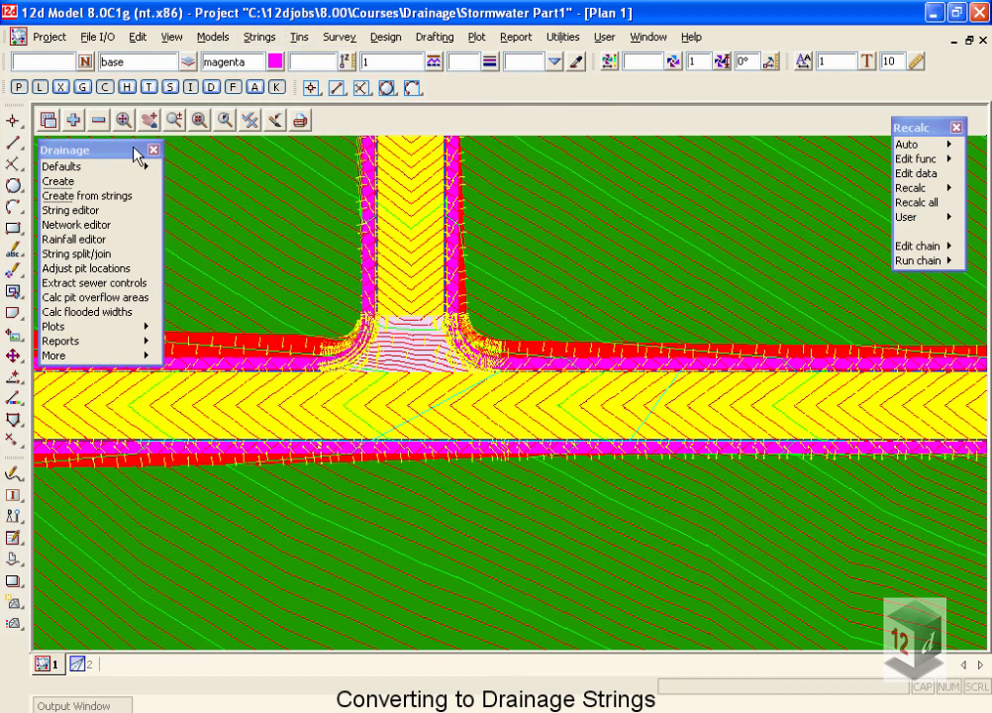
pyautogui.click(94, 196)
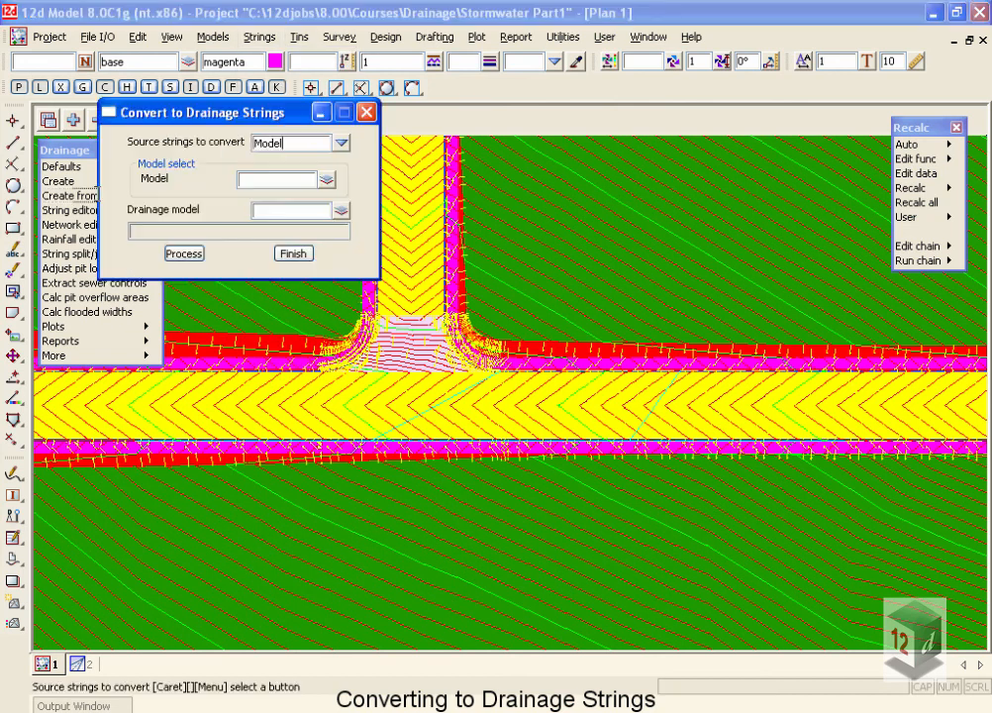
pyautogui.click(327, 180)
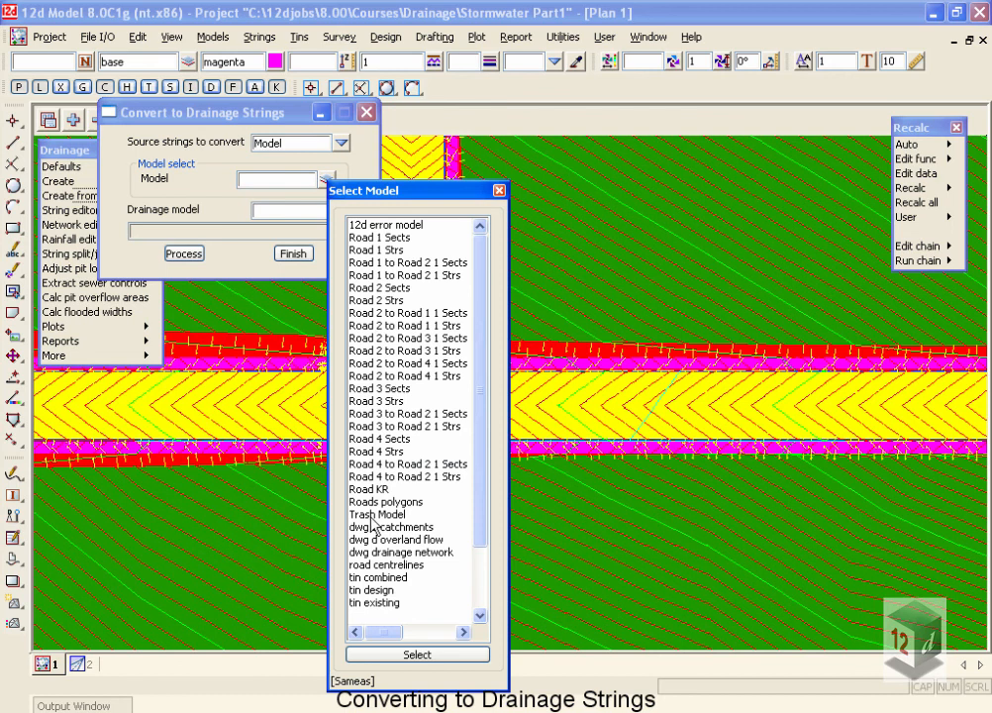
pyautogui.doubleClick(376, 551)
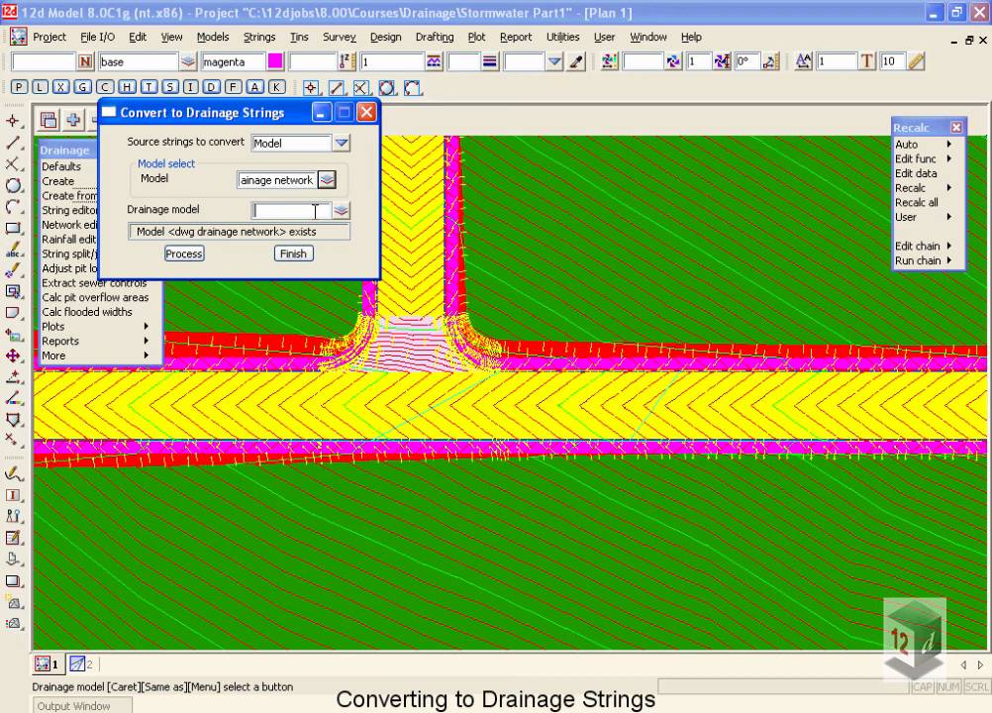
pyautogui.click(315, 211)
pyautogui.write('drainage')
pyautogui.click(184, 255)
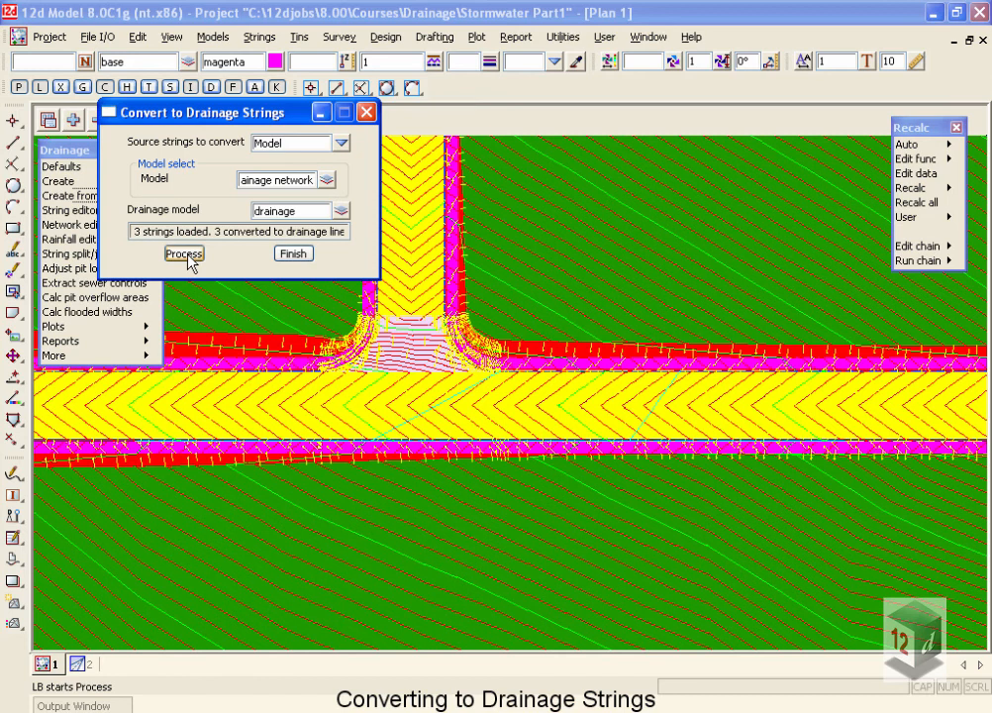
pyautogui.click(294, 254)
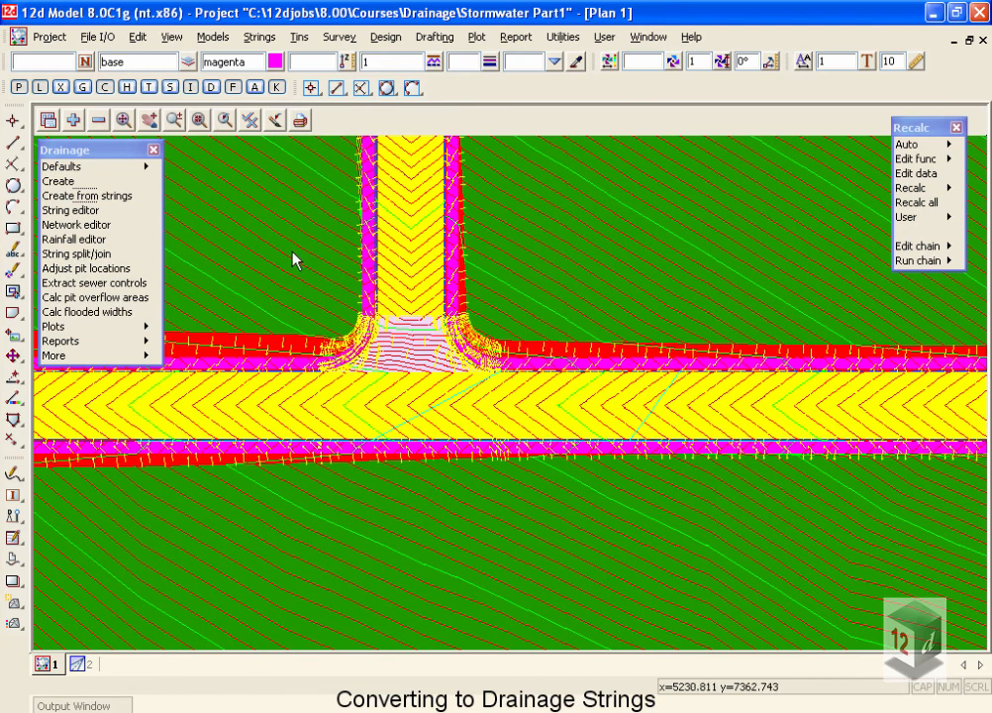
# - Add the "drainage" model to the Plan 1 view and examine the pit at the lower end of the pipe crossing below the T-intersection
pyautogui.click(73, 120)
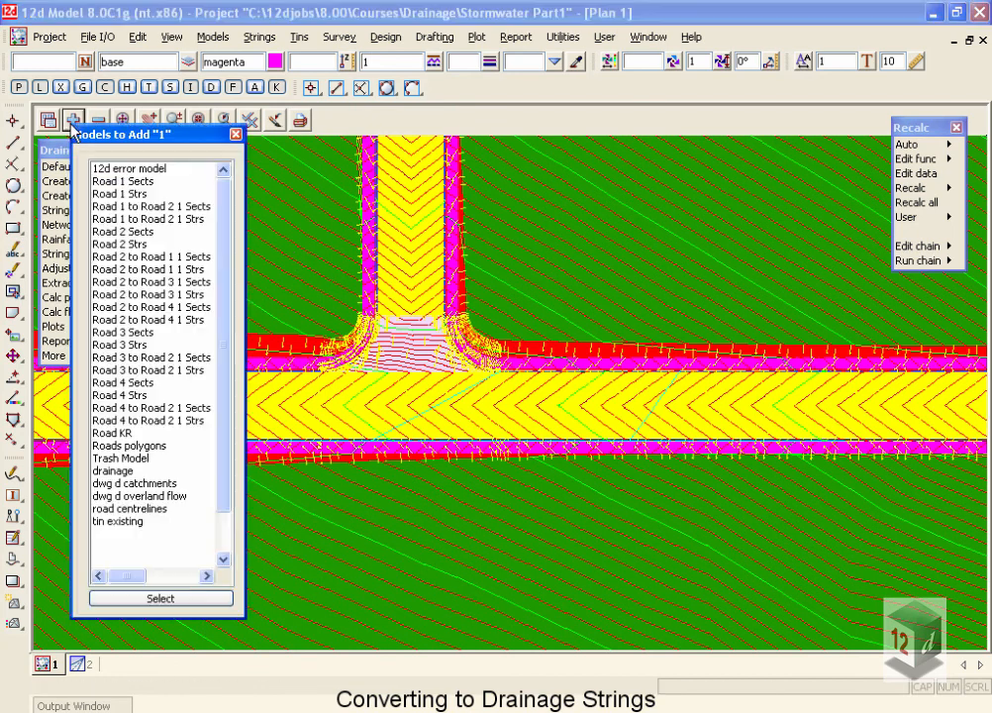
pyautogui.doubleClick(97, 470)
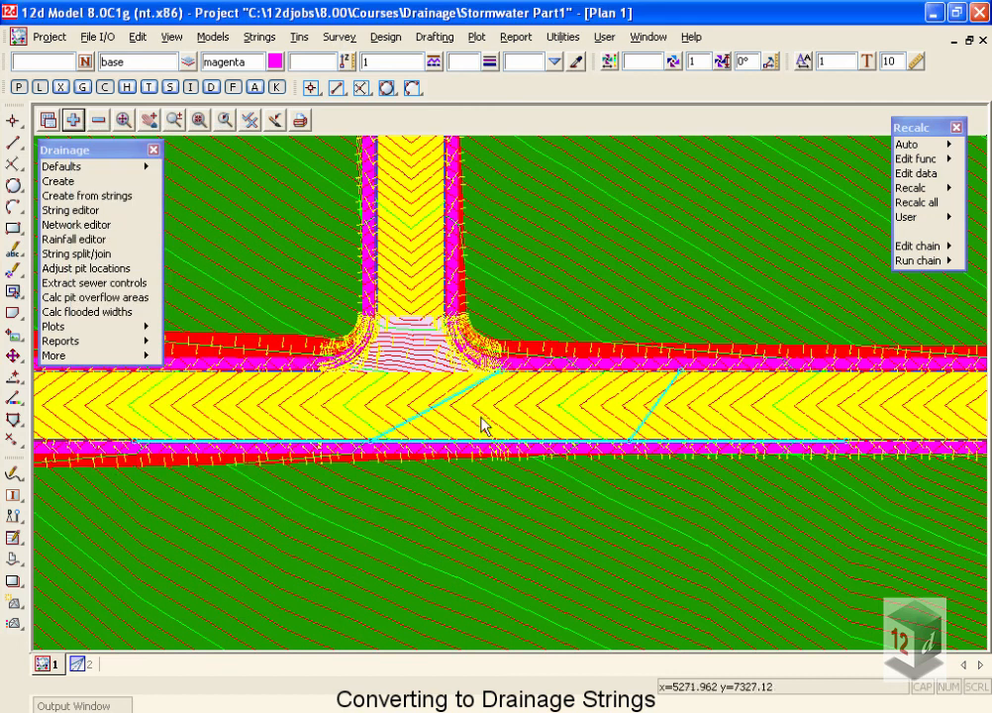
pyautogui.scroll(3, 378, 442)
pyautogui.scroll(1, 379, 443)
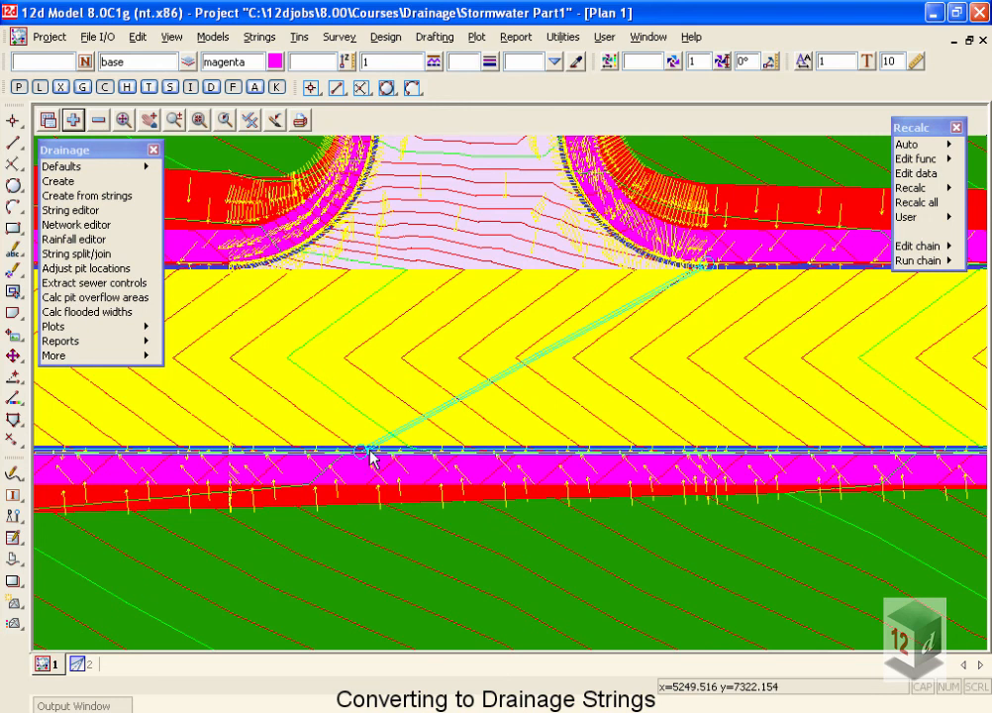
pyautogui.scroll(1, 489, 389)
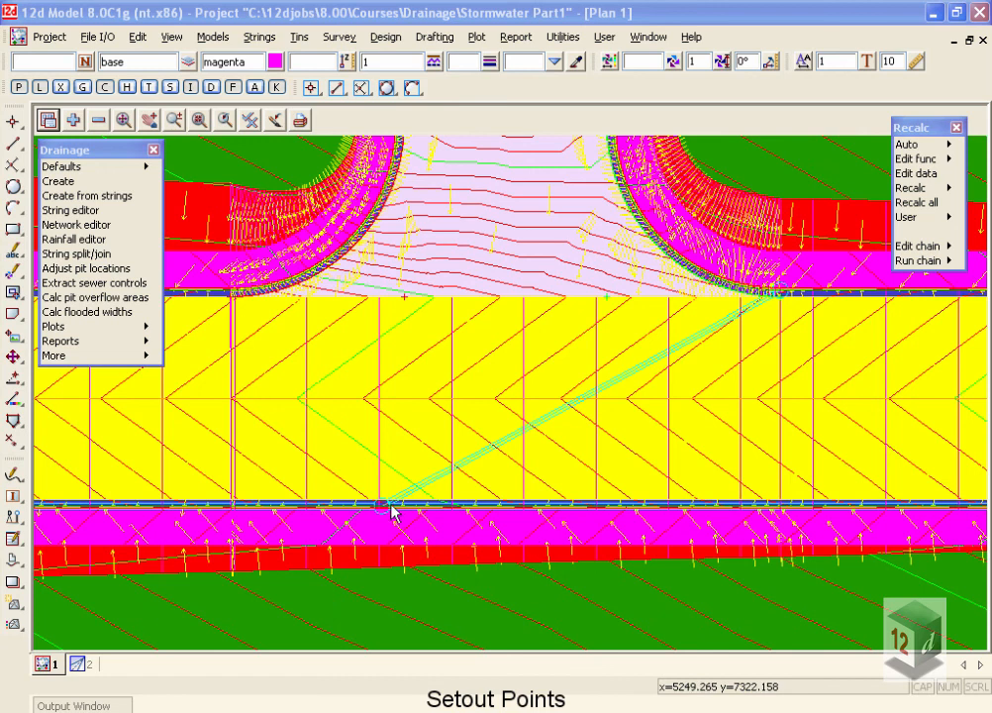
pyautogui.scroll(4, 381, 525)
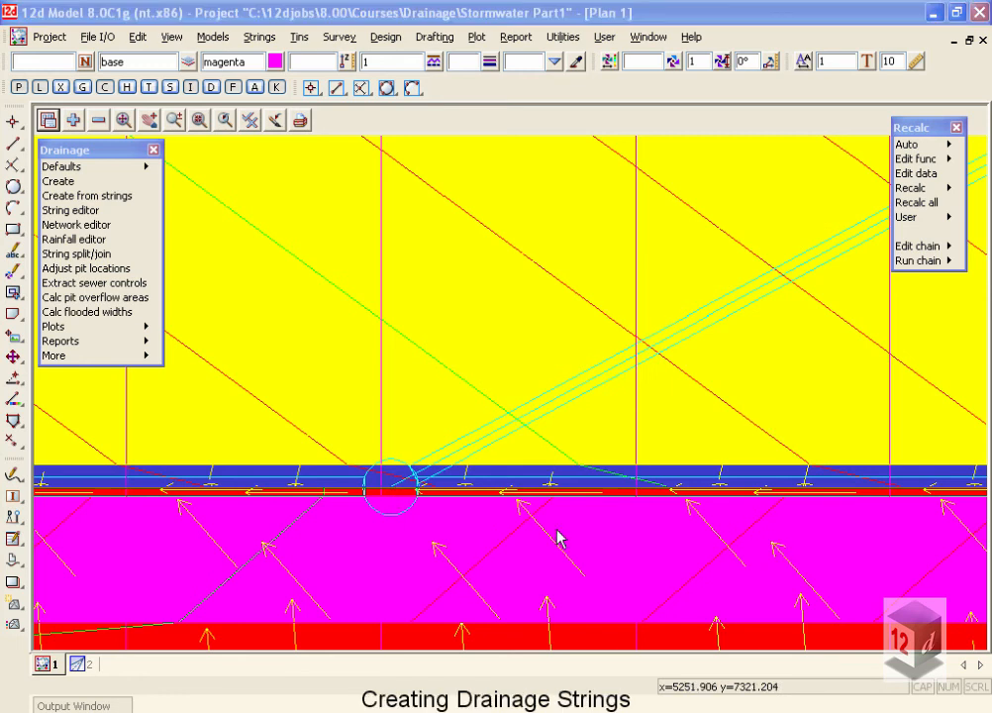
# - Create a magenta drainage string named 1 in model "drainage 12d" with tin "combined" and Many strings enabled
pyautogui.click(77, 182)
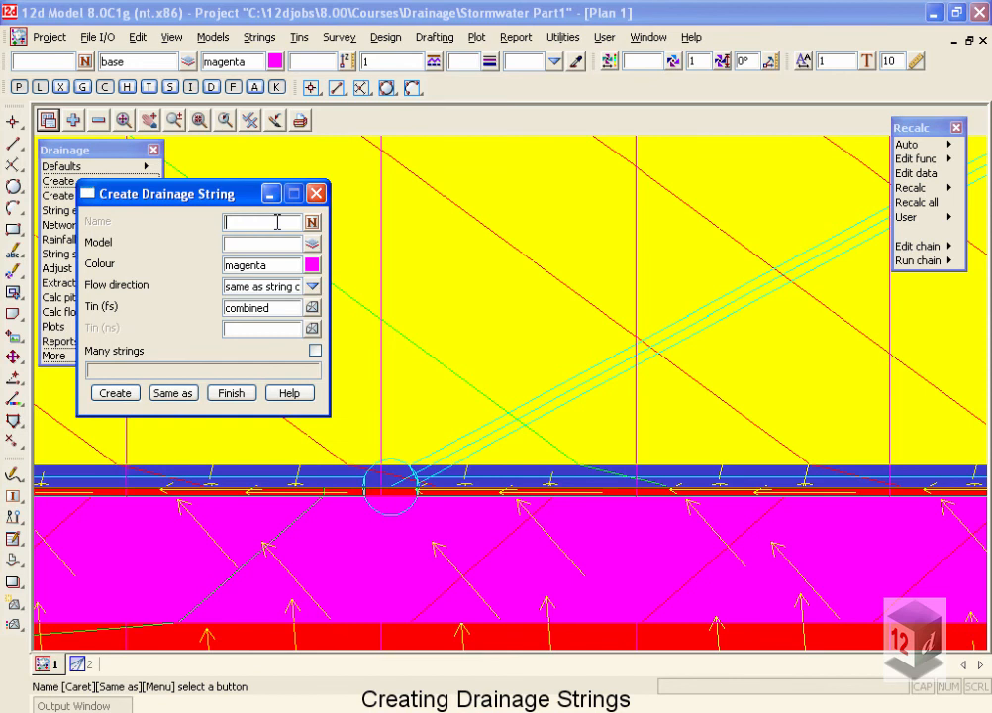
pyautogui.write('1')
pyautogui.click(280, 237)
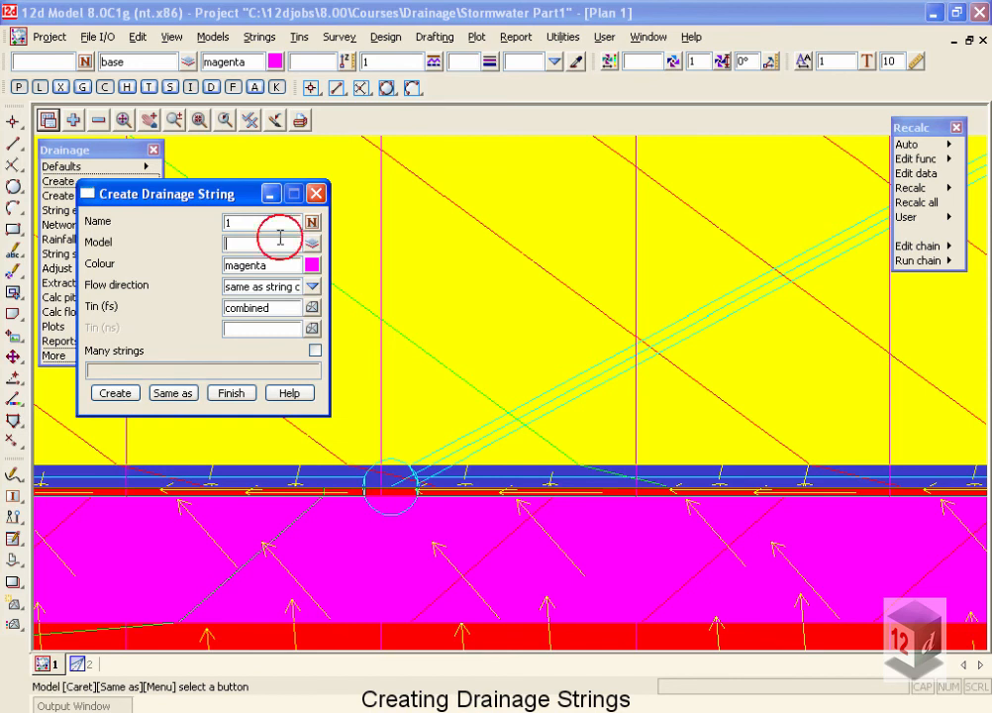
pyautogui.write('drain')
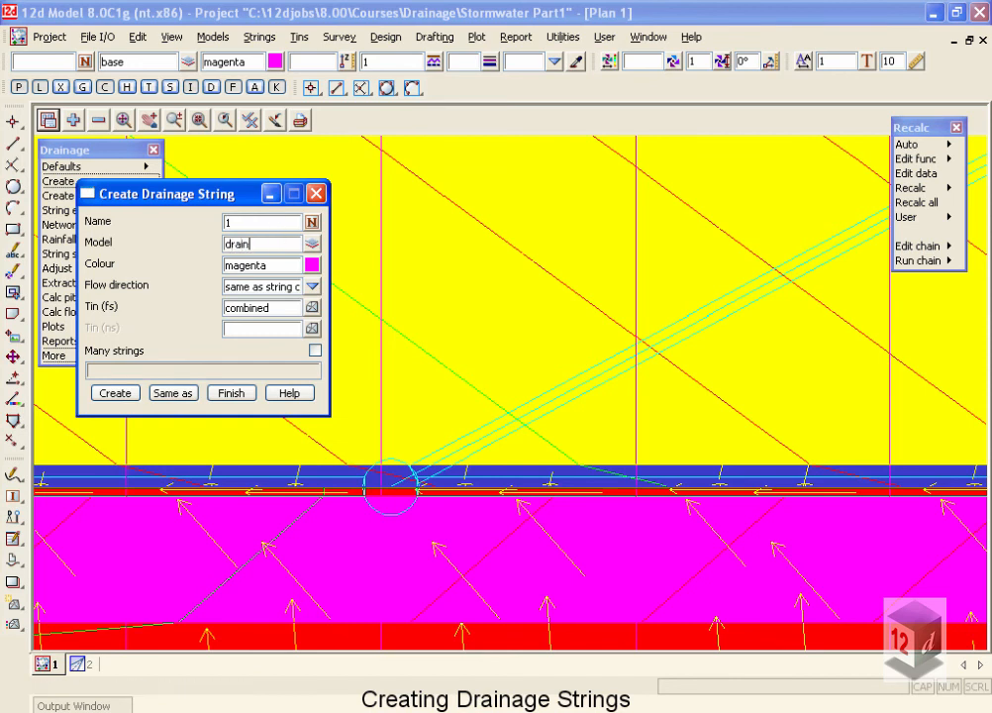
pyautogui.write('age 12d')
pyautogui.click(269, 263)
pyautogui.click(277, 286)
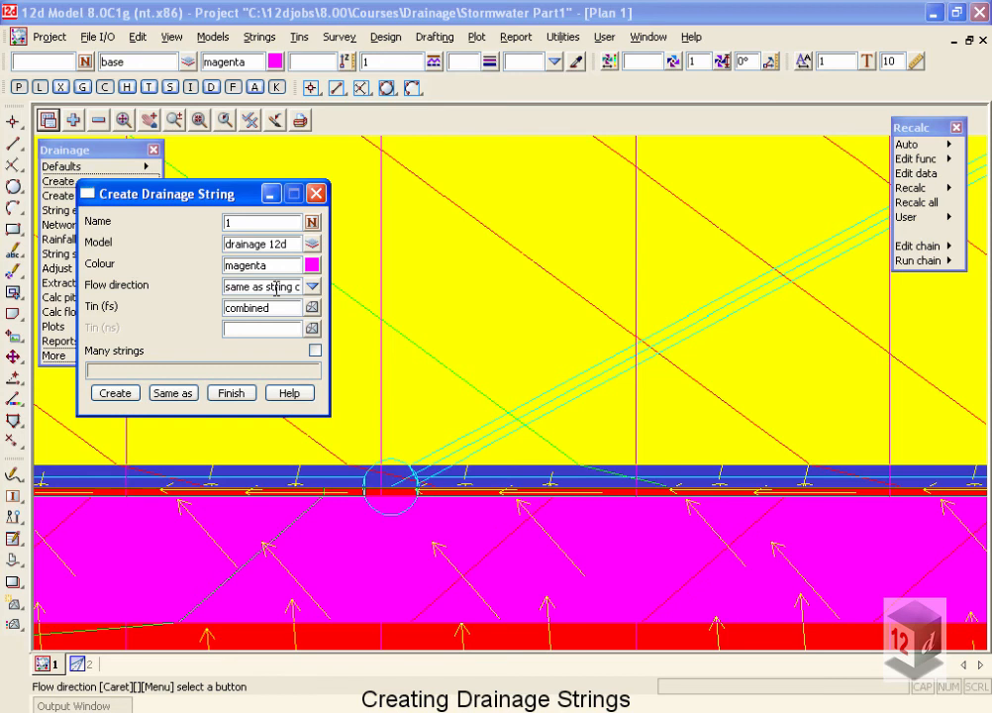
pyautogui.click(278, 310)
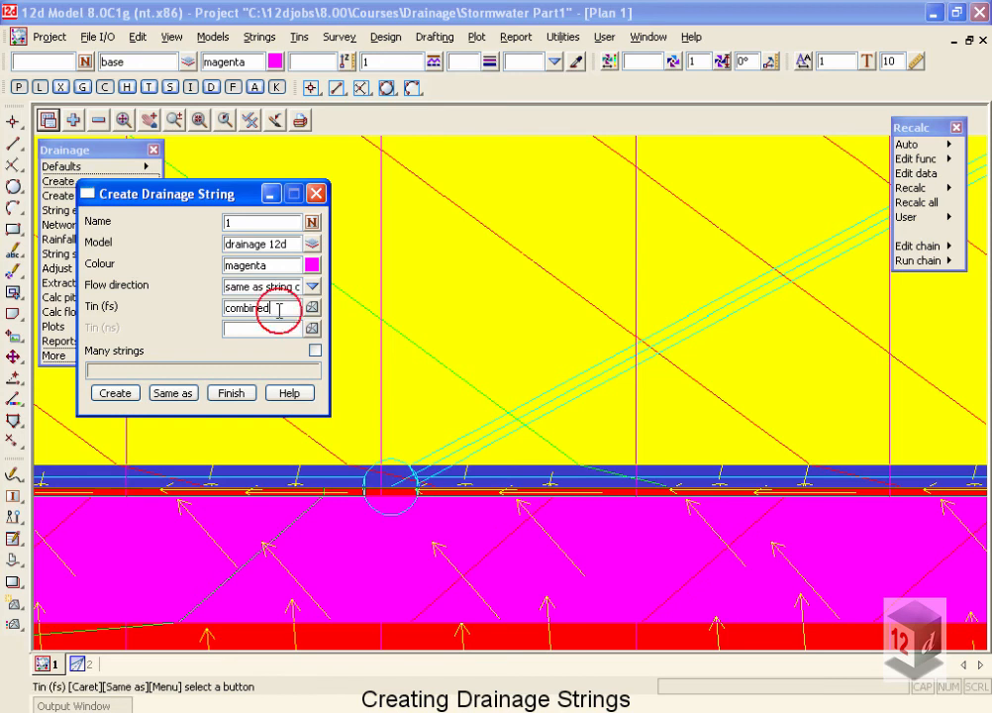
pyautogui.click(316, 353)
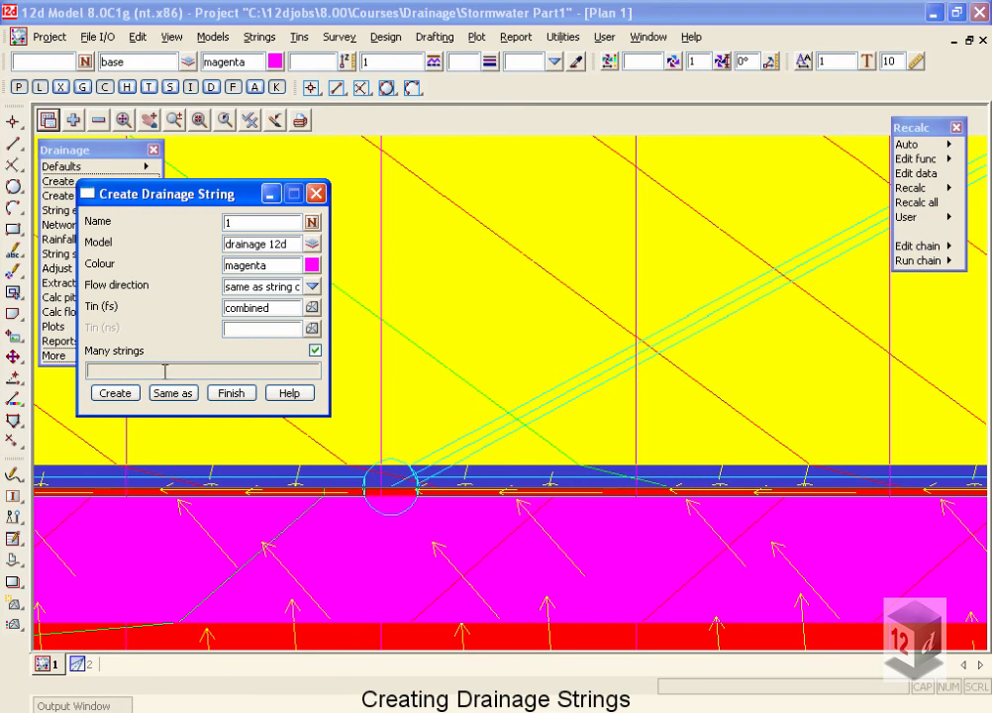
pyautogui.click(115, 393)
pyautogui.moveTo(124, 406); pyautogui.dragTo(201, 163)
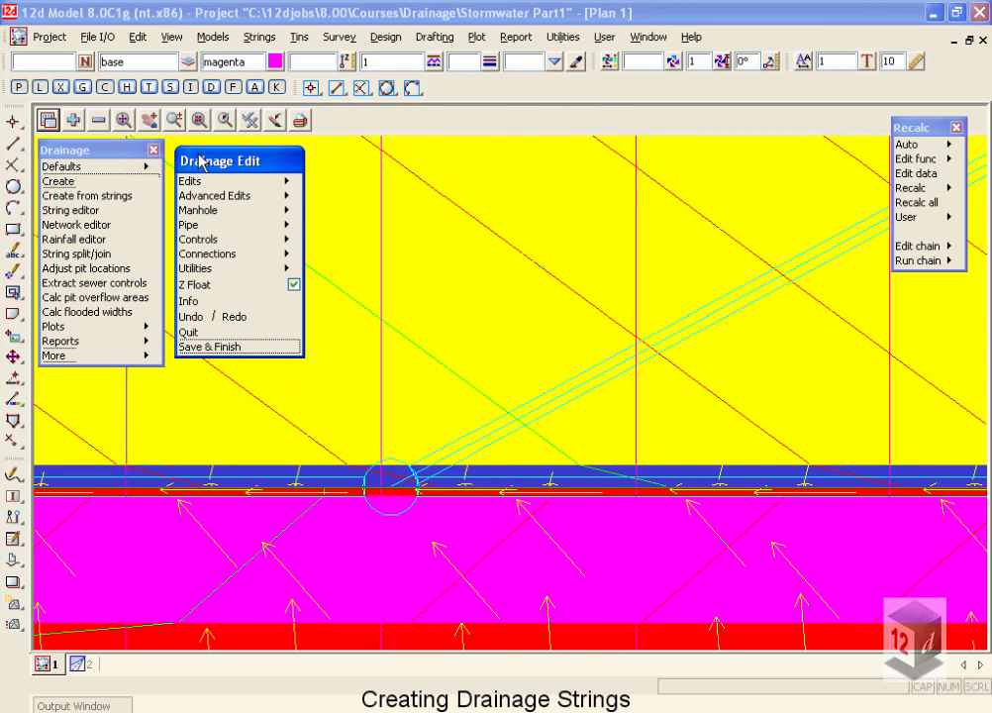
# - Start adding manholes to the new drainage string, and remove the "tin combined" and "tin design" models from the Plan 1 view
pyautogui.click(274, 183)
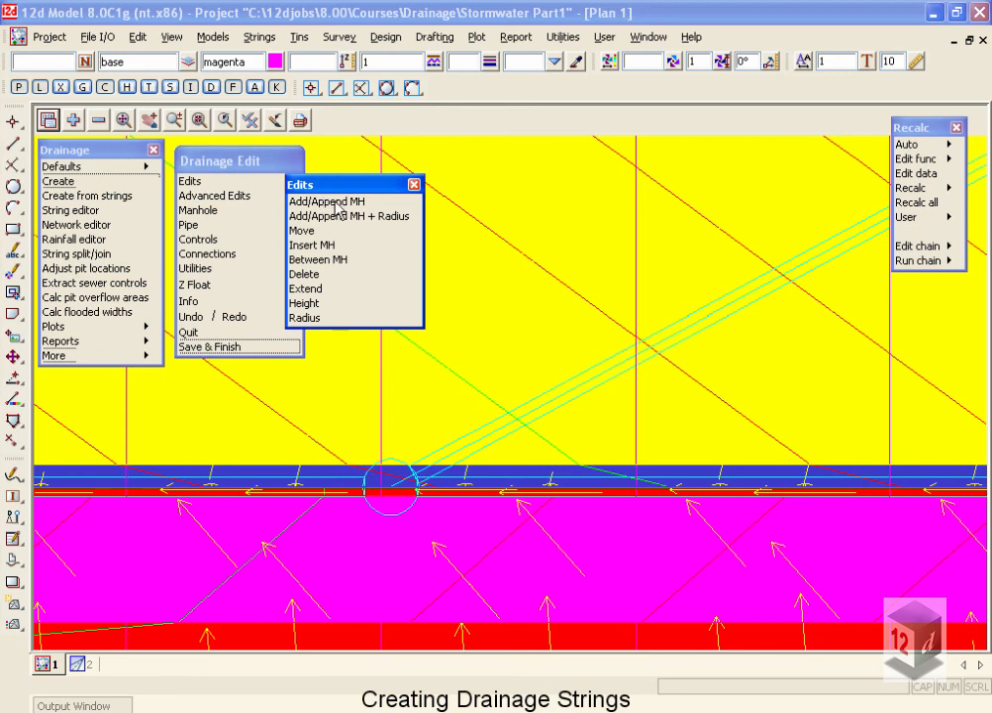
pyautogui.click(338, 204)
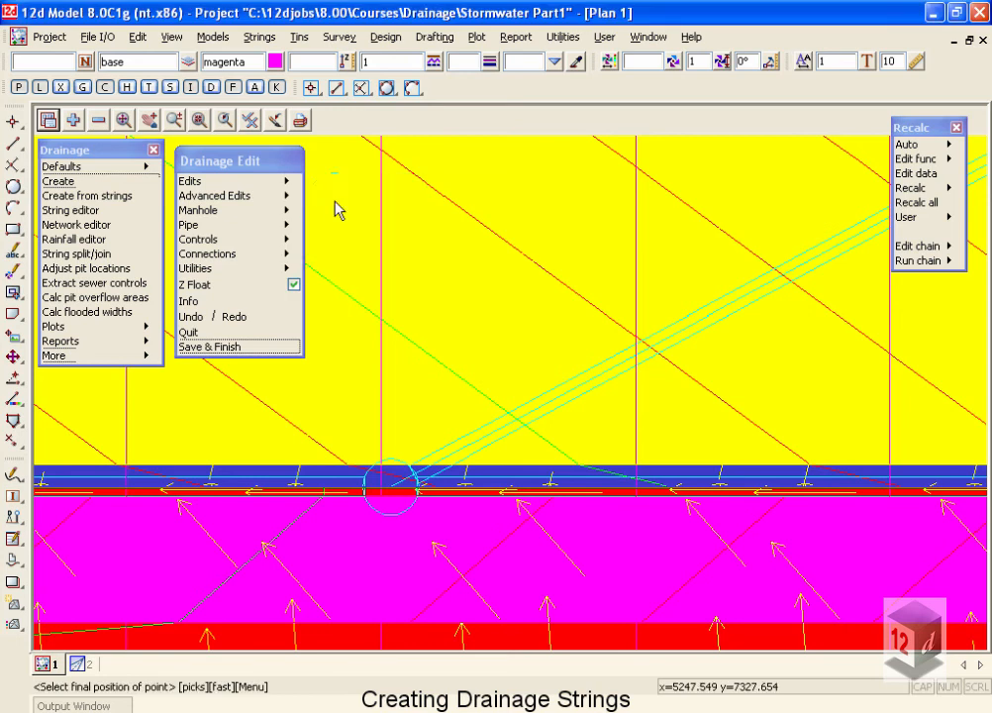
pyautogui.scroll(-2, 327, 485)
pyautogui.scroll(-3, 327, 486)
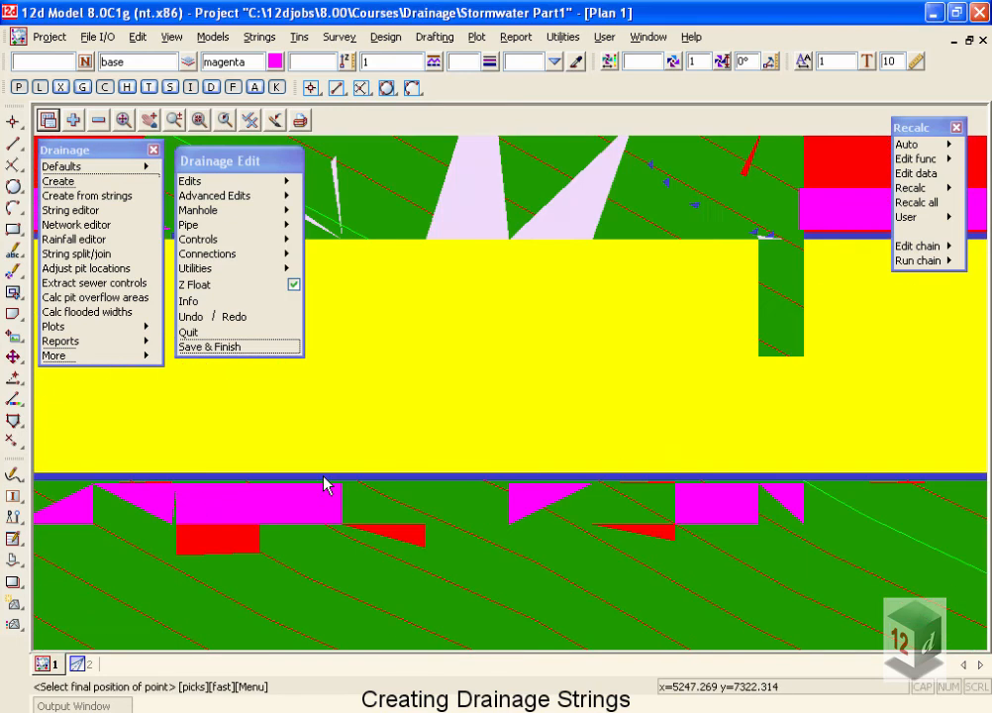
pyautogui.scroll(-1, 330, 483)
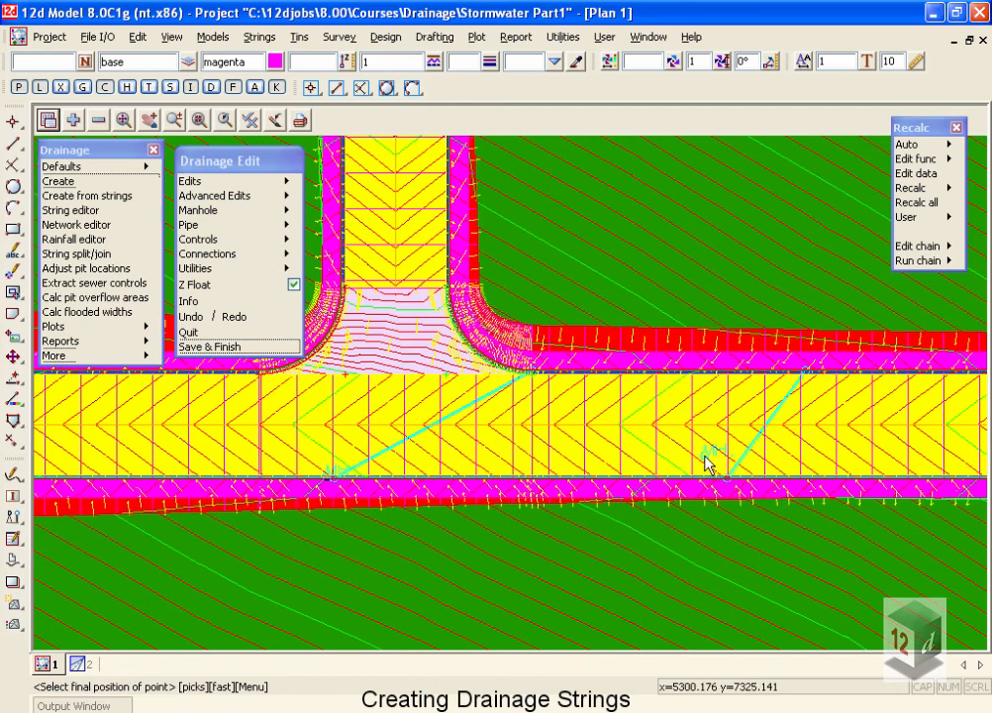
pyautogui.scroll(-1, 277, 482)
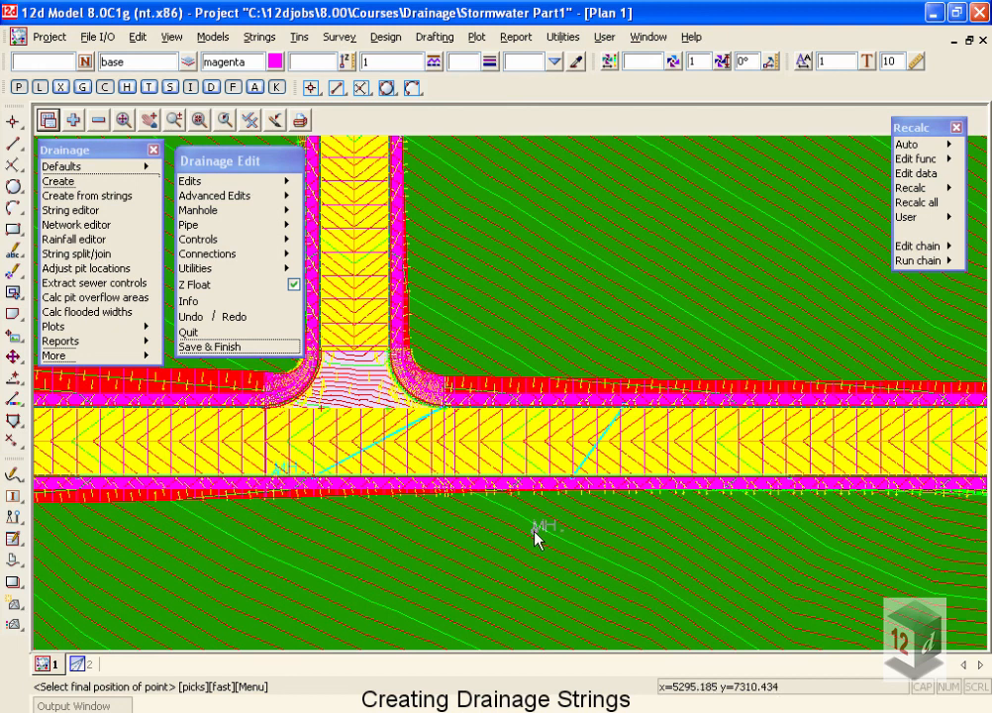
pyautogui.click(98, 120)
pyautogui.click(161, 462)
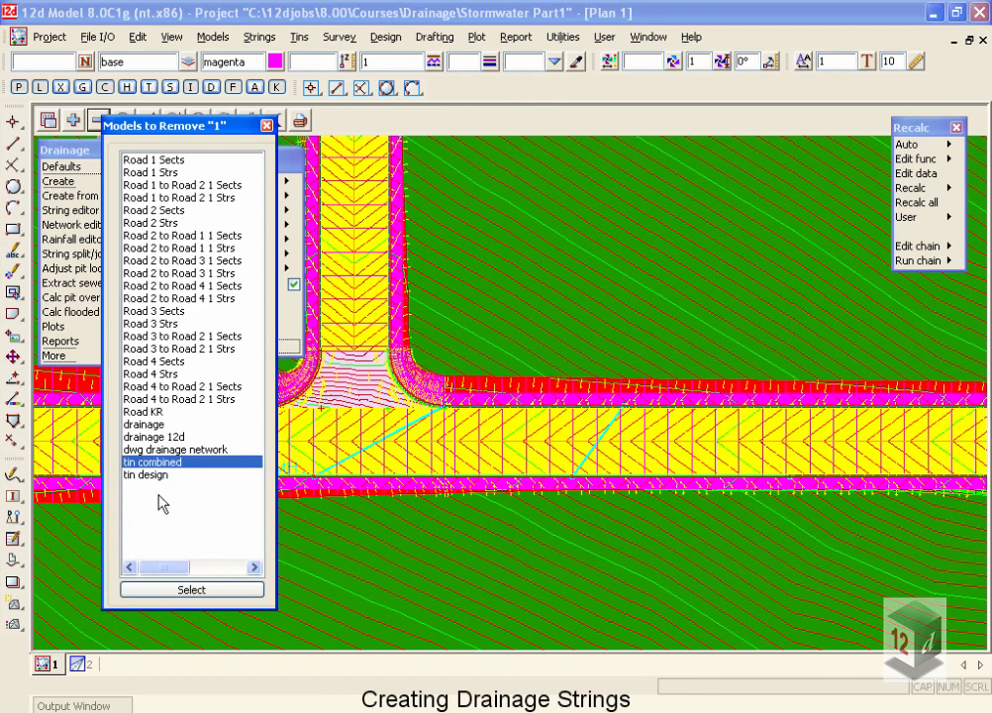
pyautogui.click(154, 476)
pyautogui.click(186, 590)
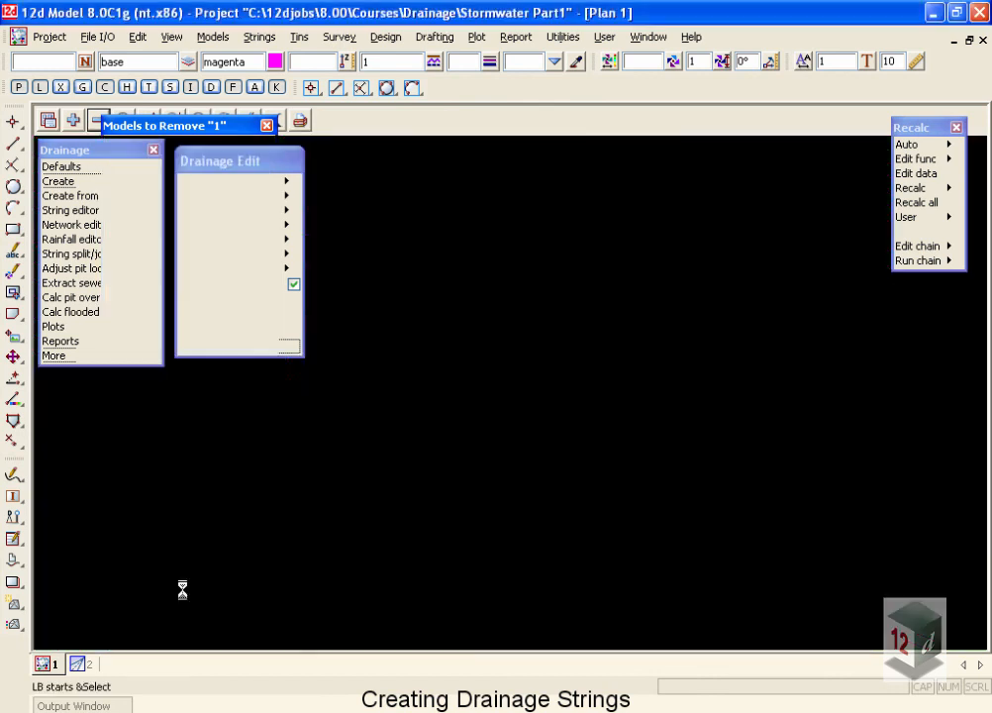
# - Restrict snapping to strings named "rbok" while placing the first manhole of the new drainage string
pyautogui.scroll(1, 466, 551)
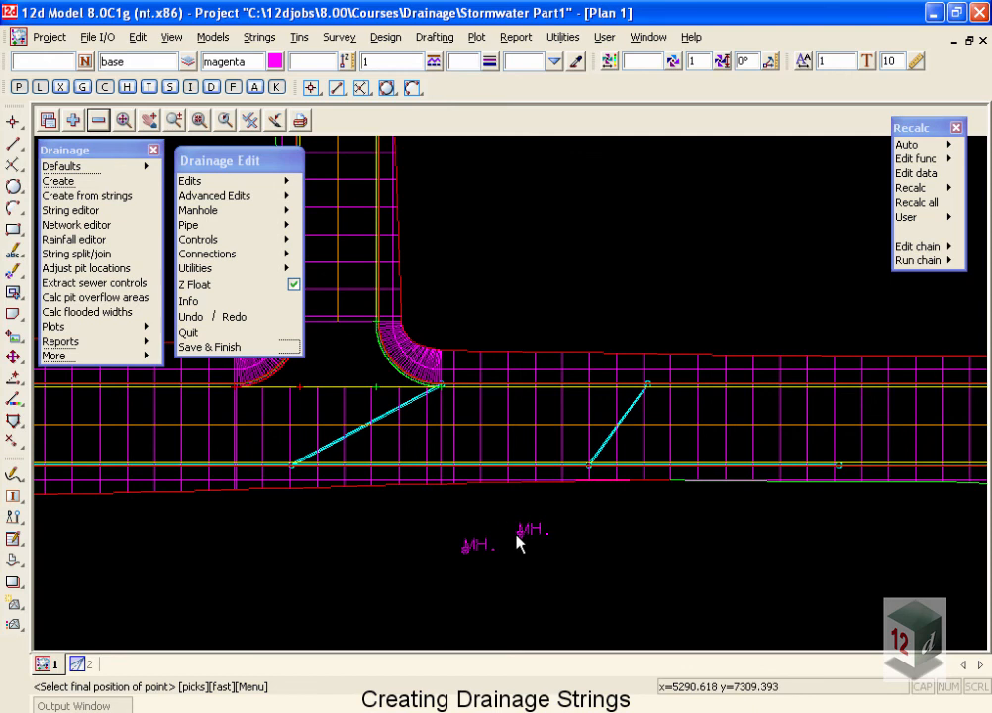
pyautogui.scroll(-3, 534, 543)
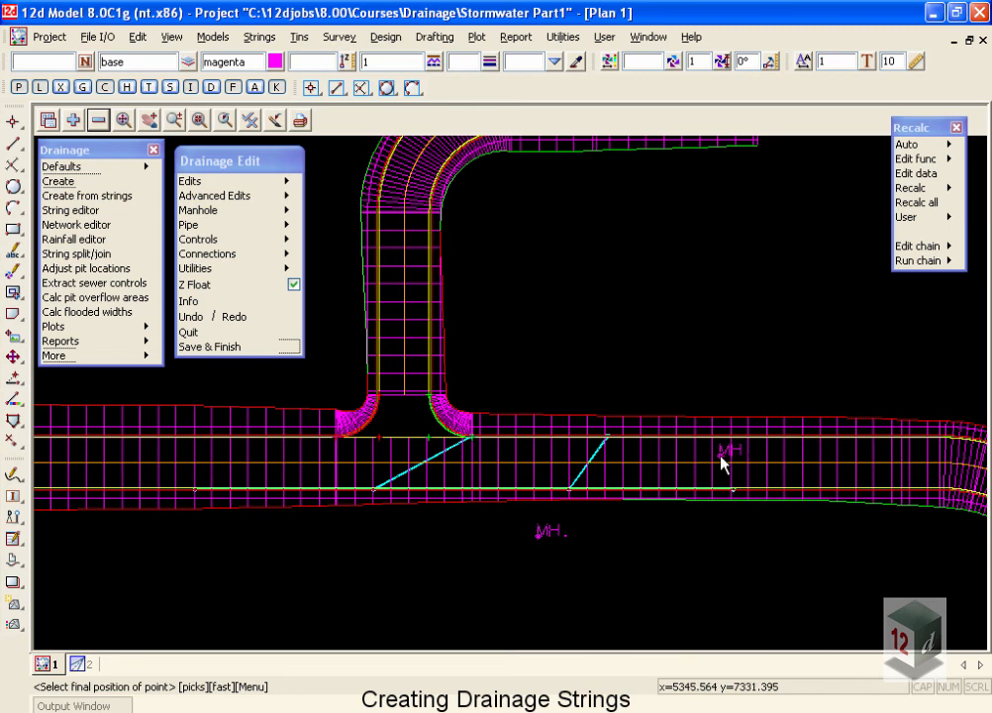
pyautogui.rightClick(720, 381)
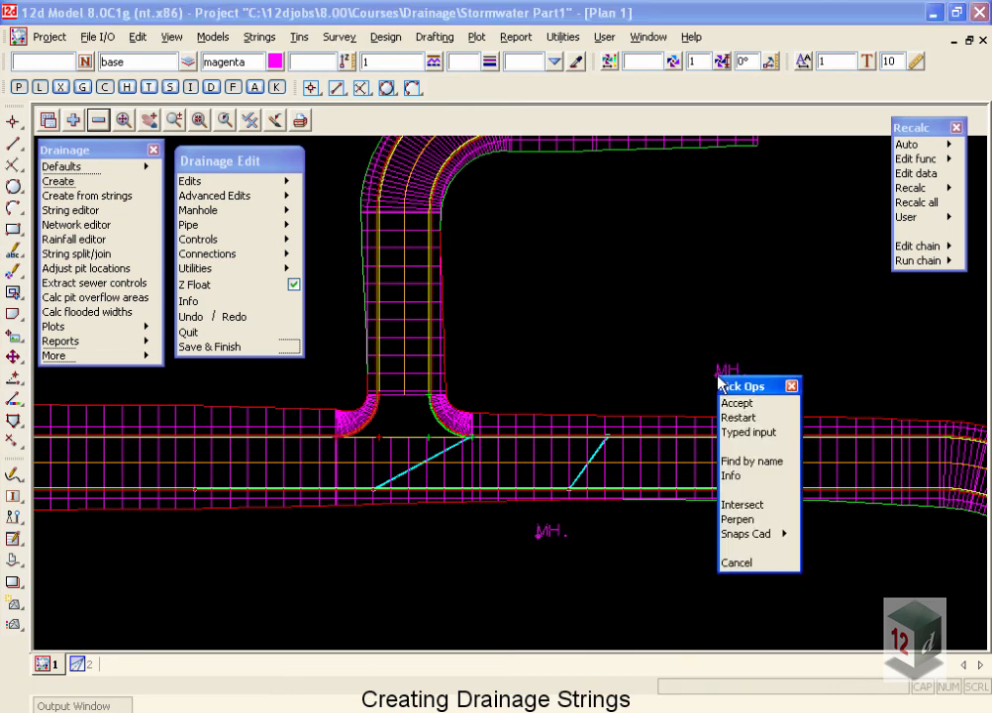
pyautogui.click(737, 461)
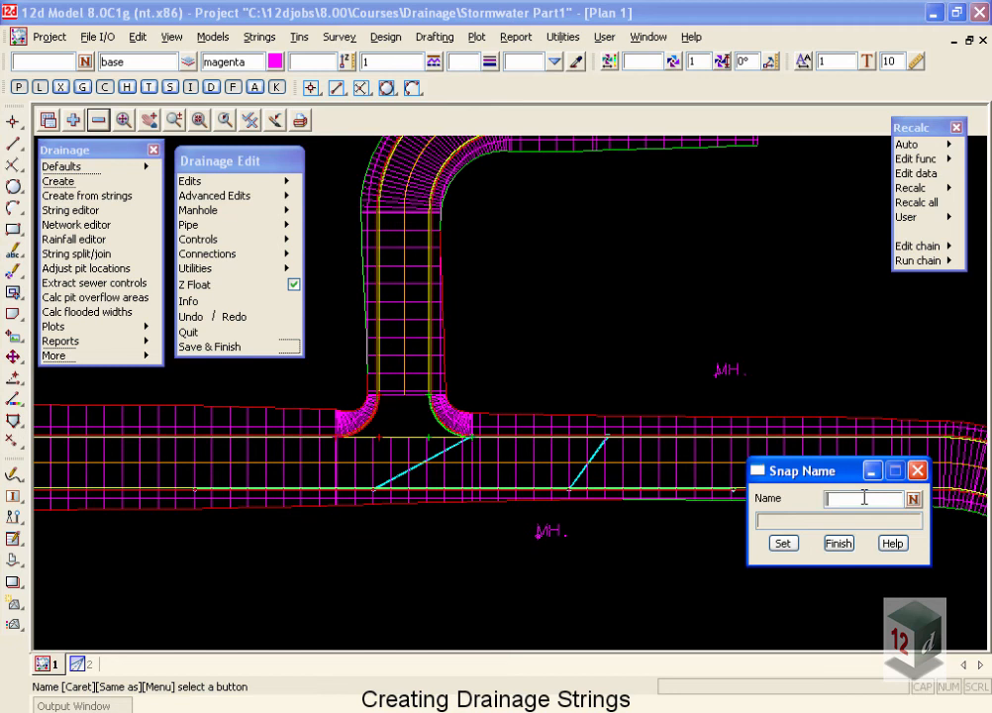
pyautogui.write('r')
pyautogui.write('hsk')
pyautogui.press('BackSpace')
pyautogui.press('BackSpace')
pyautogui.press('BackSpace')
pyautogui.write('bok')
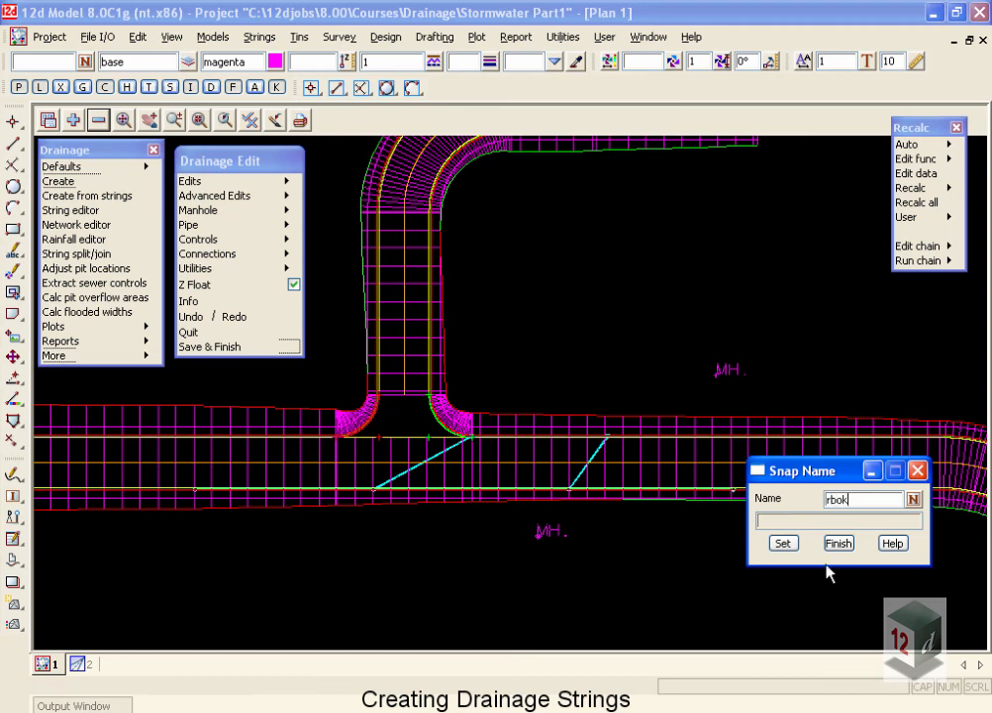
pyautogui.click(784, 544)
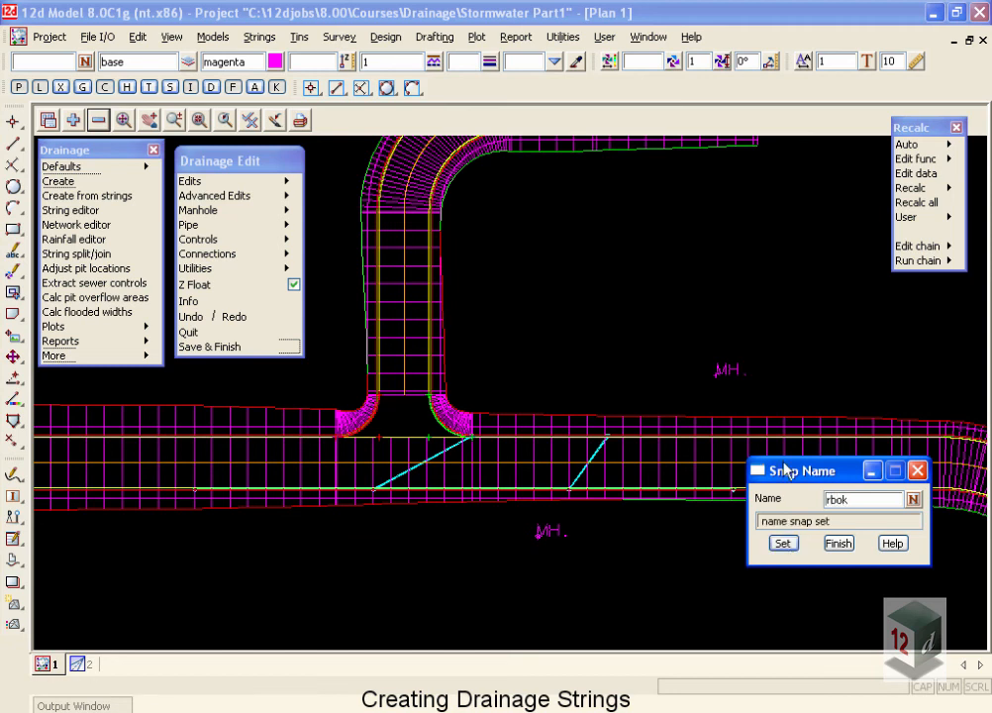
pyautogui.moveTo(788, 470); pyautogui.dragTo(825, 552)
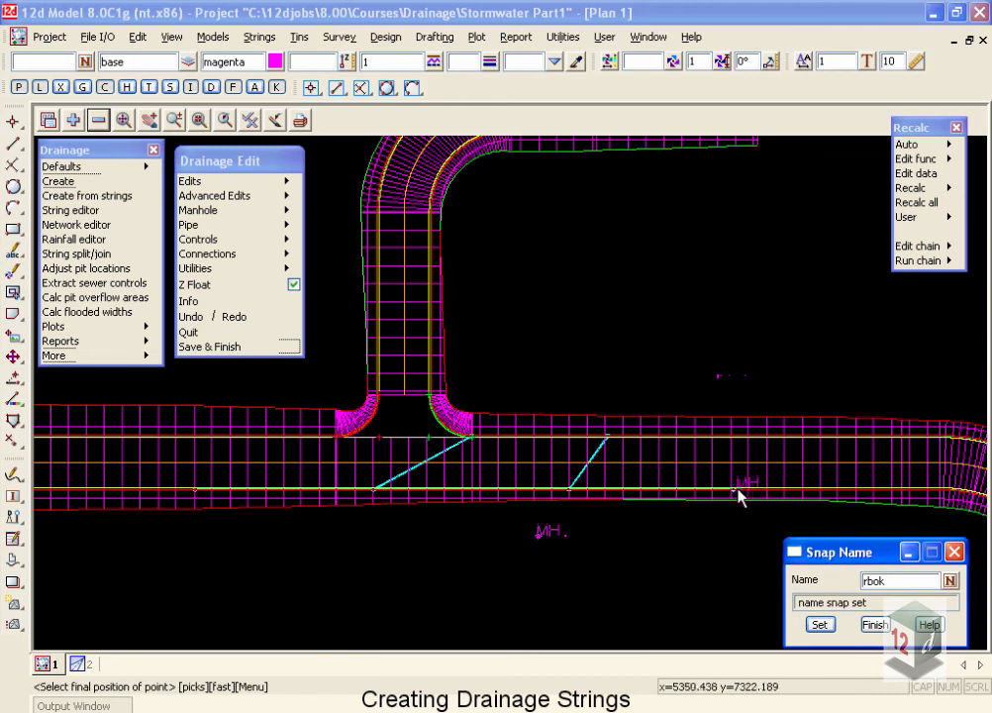
# - Place three manholes on Road 2's "rbok" kerb: at the eastern end of the imported pipe and at the lower end of each pipe crossing
pyautogui.click(731, 488)
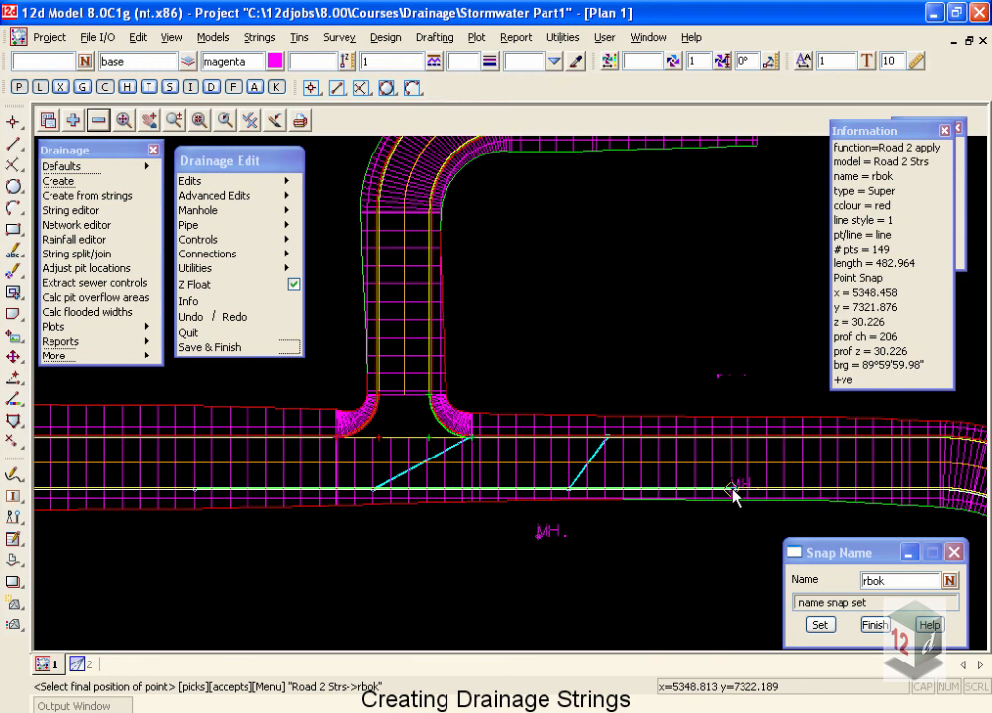
pyautogui.middleClick(734, 492)
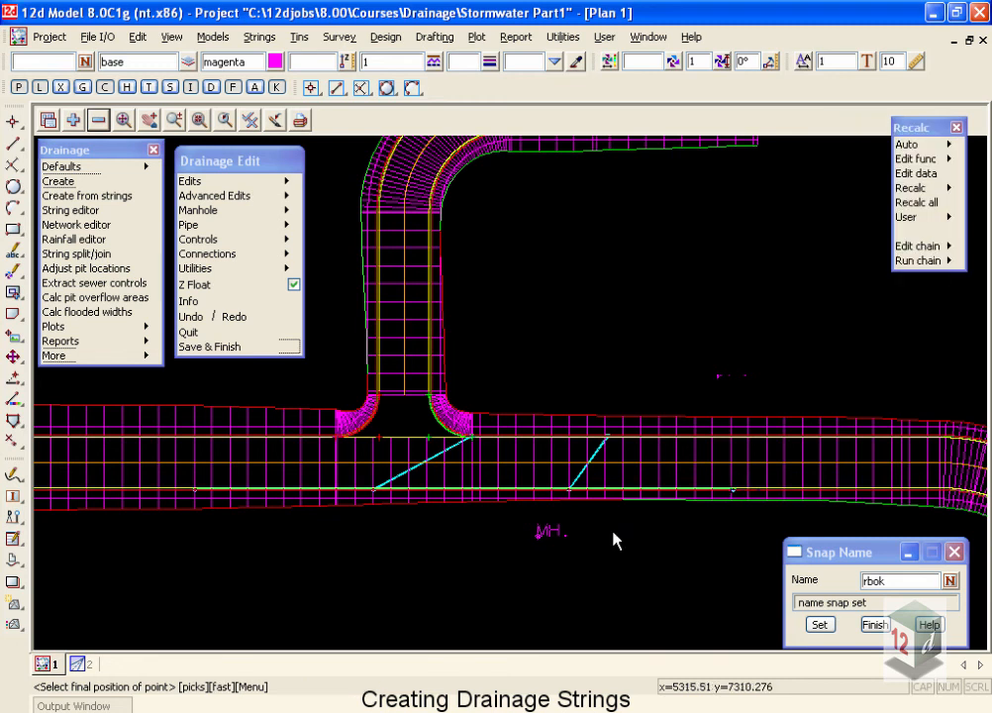
pyautogui.click(570, 493)
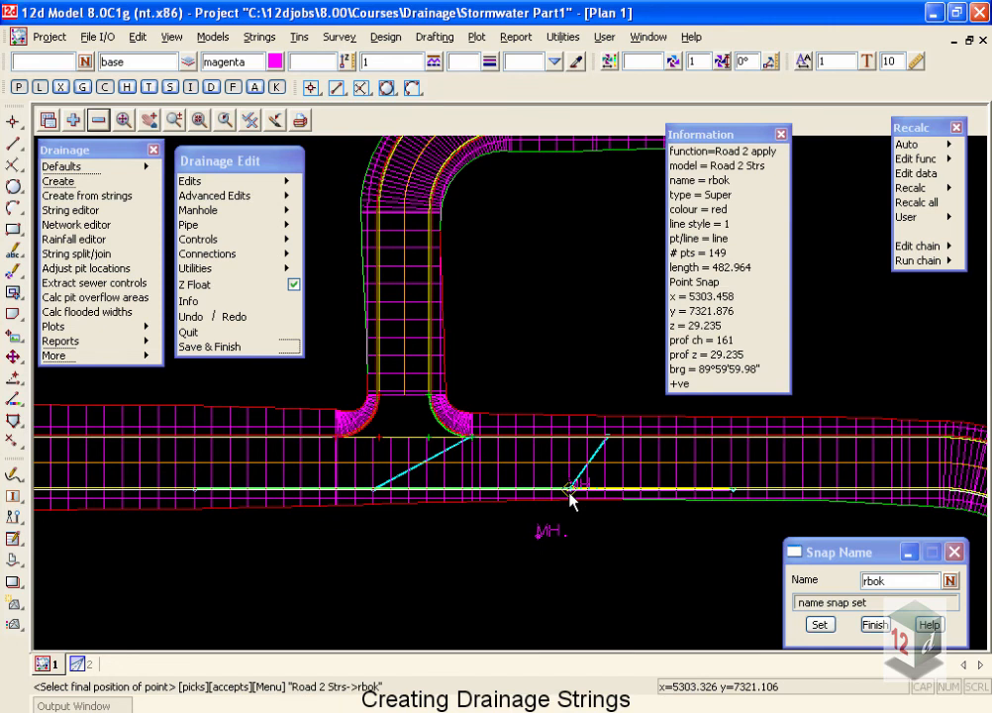
pyautogui.middleClick(570, 492)
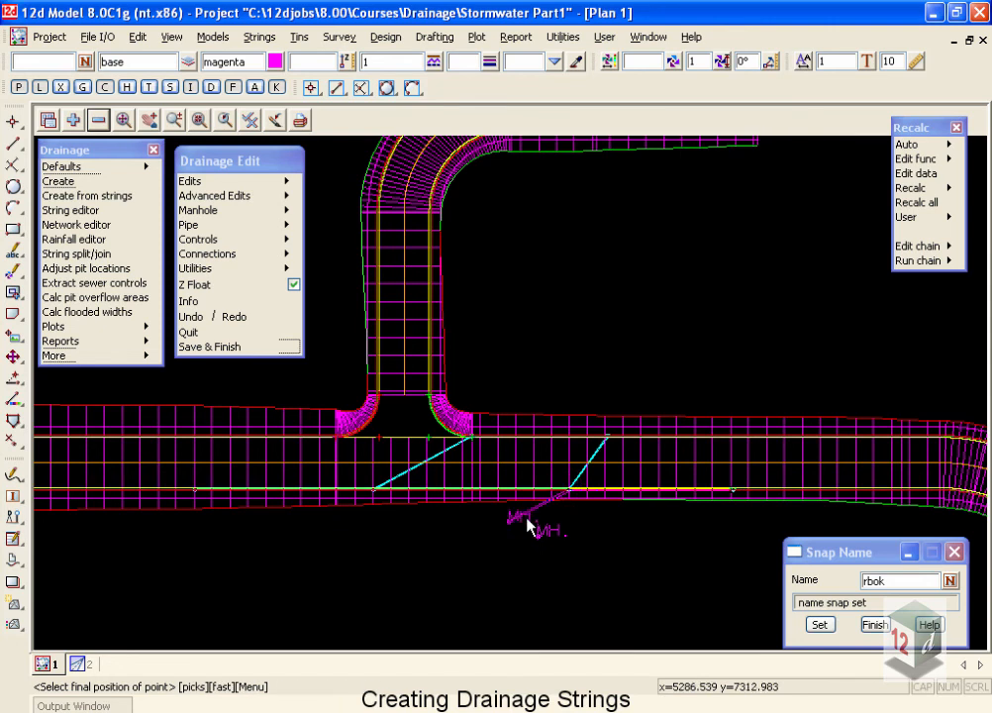
pyautogui.click(375, 495)
pyautogui.middleClick(374, 495)
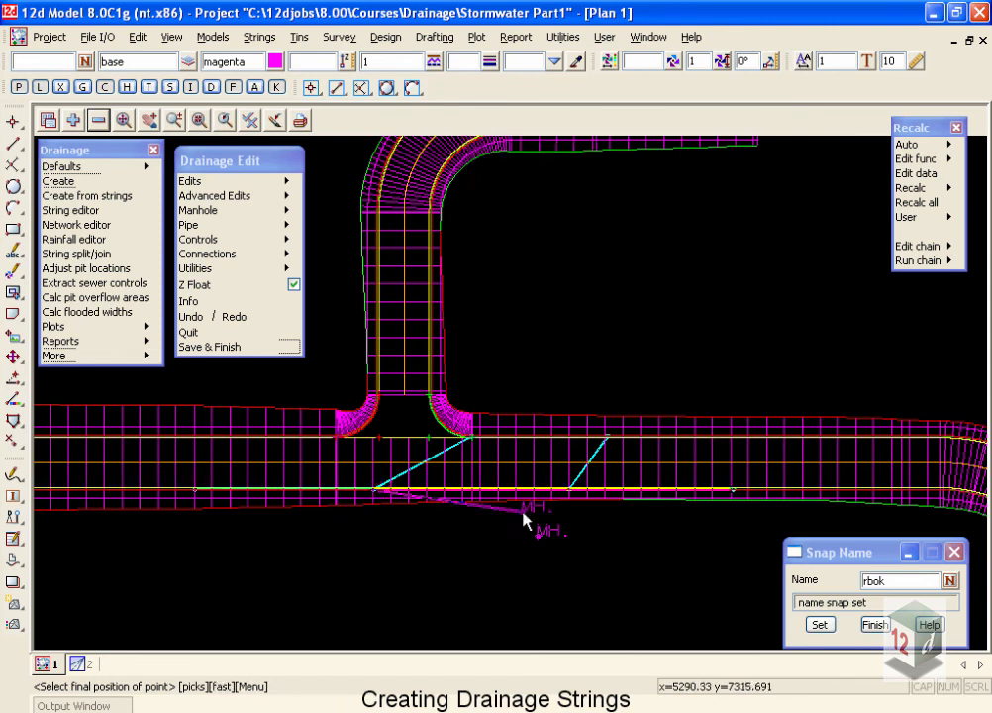
# - Append manholes on Road 2's "rbok" kerb at the western end of the imported pipe and at the kerb's western start
pyautogui.scroll(-1, 525, 520)
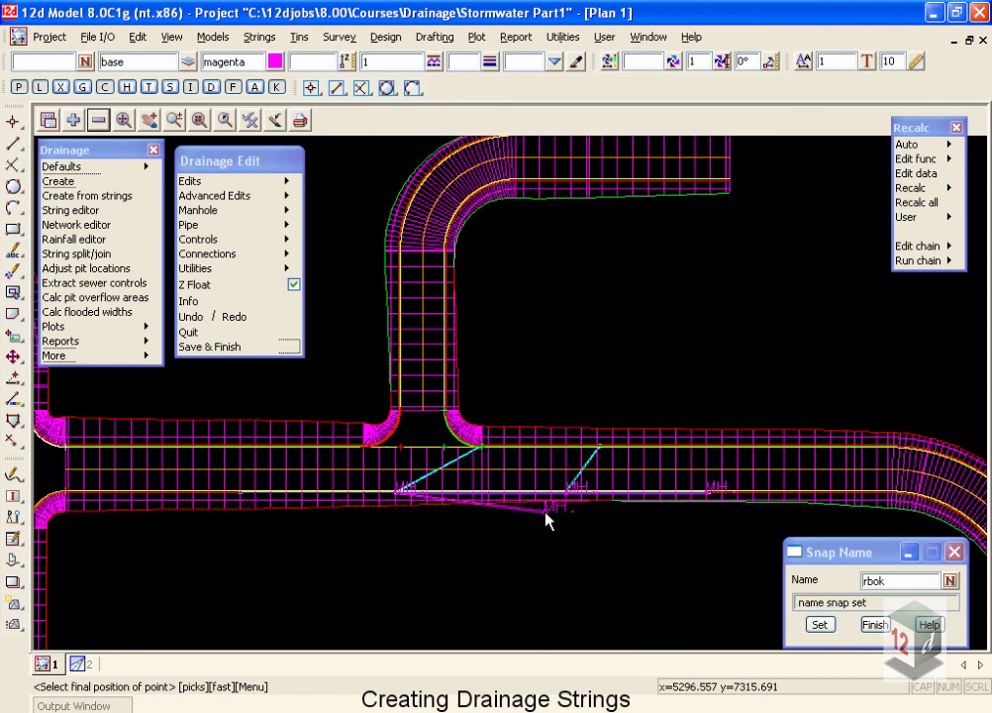
pyautogui.click(240, 492)
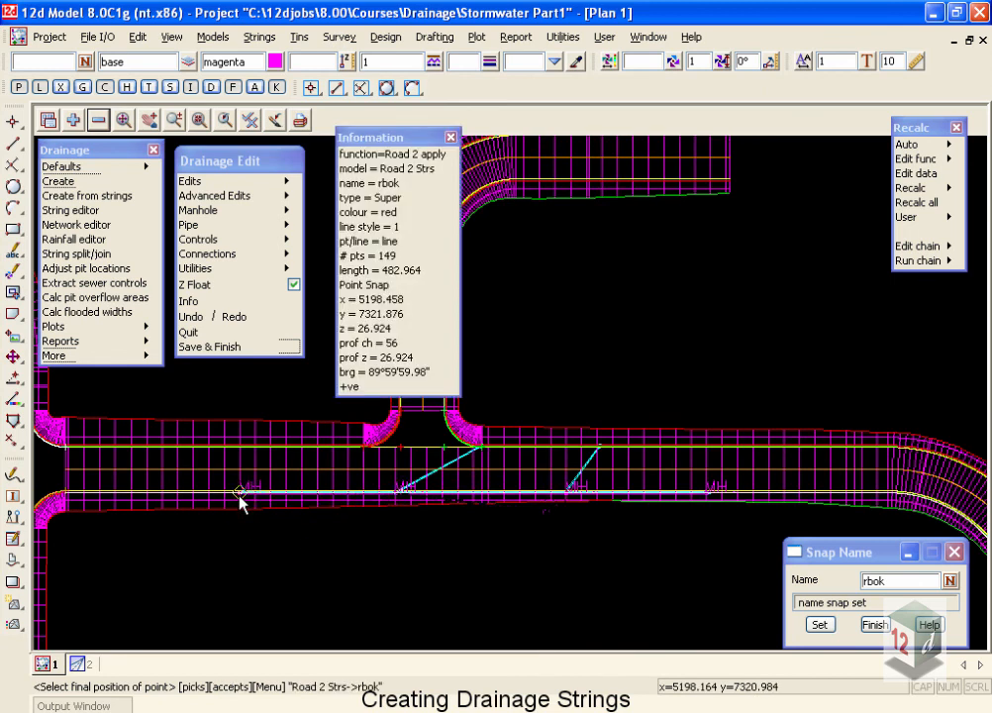
pyautogui.middleClick(240, 498)
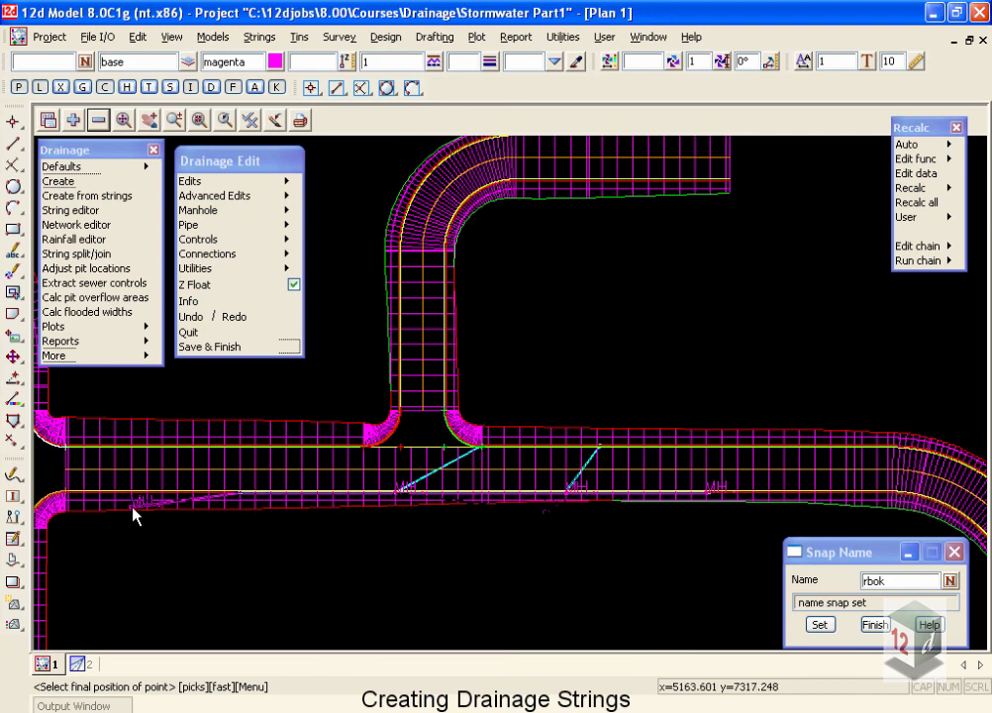
pyautogui.click(69, 499)
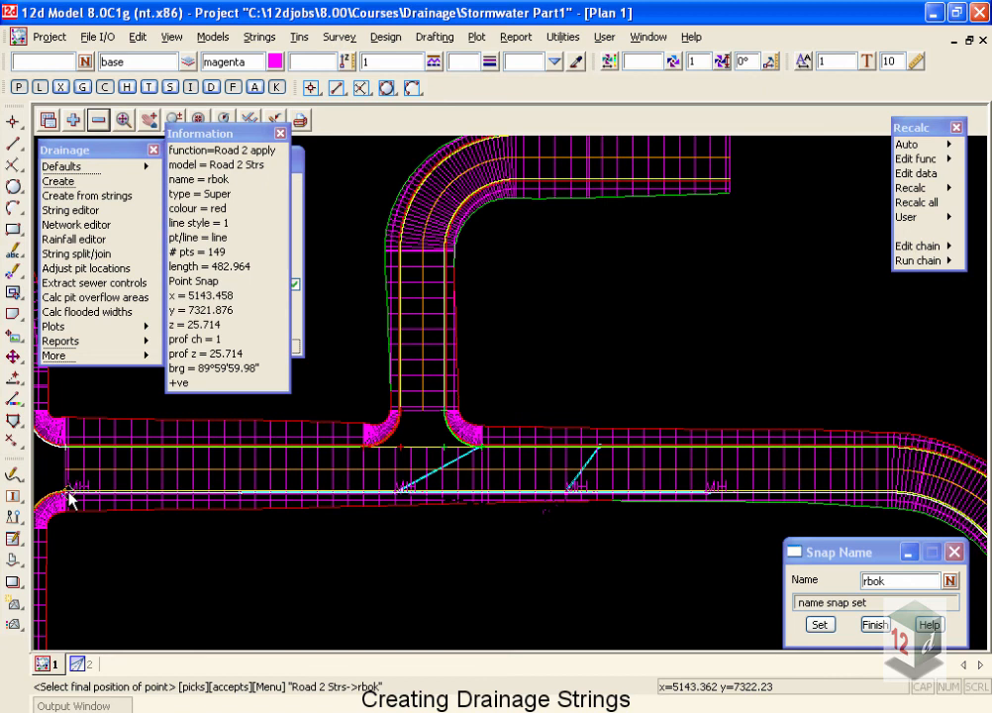
pyautogui.middleClick(70, 492)
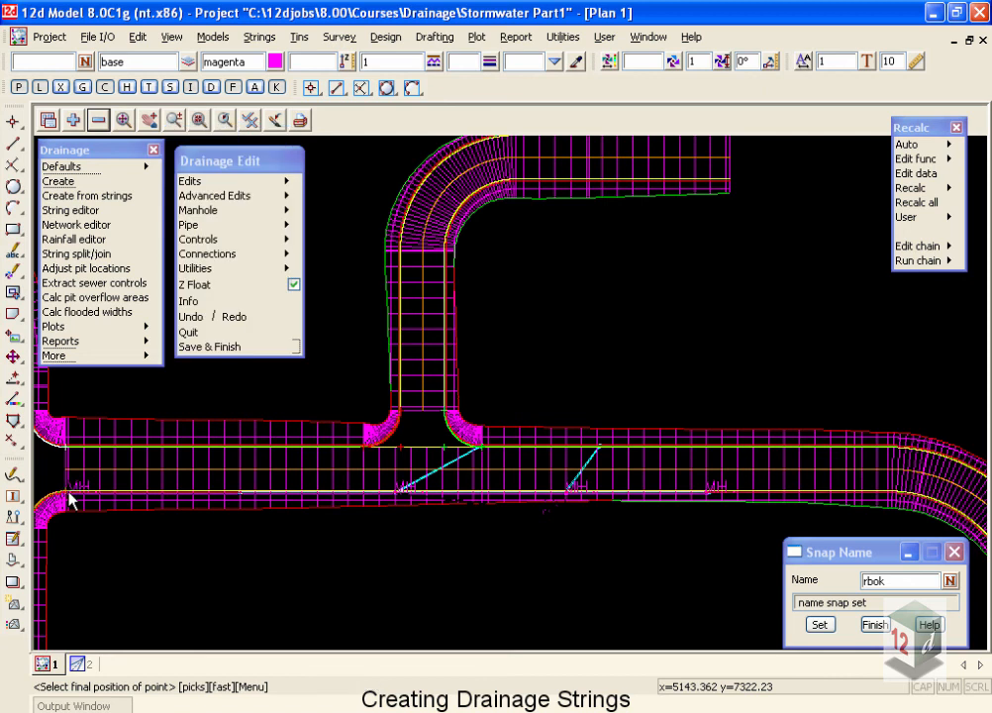
# - Switch the name snap to strings named "lbok" for the manhole across Road 1
pyautogui.scroll(-2, 308, 525)
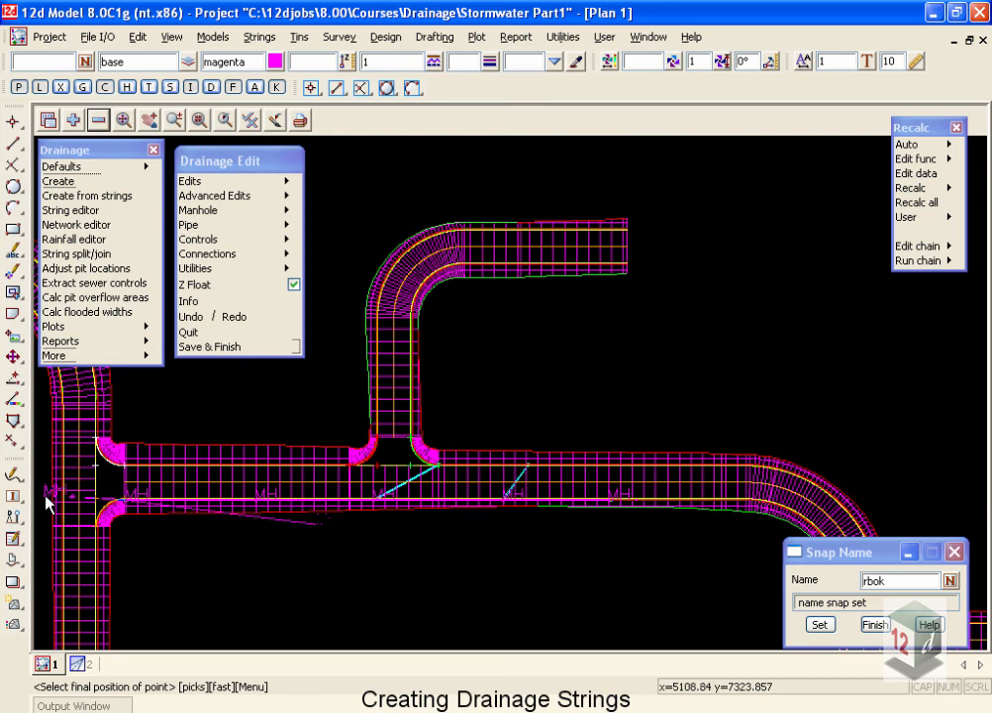
pyautogui.click(53, 501)
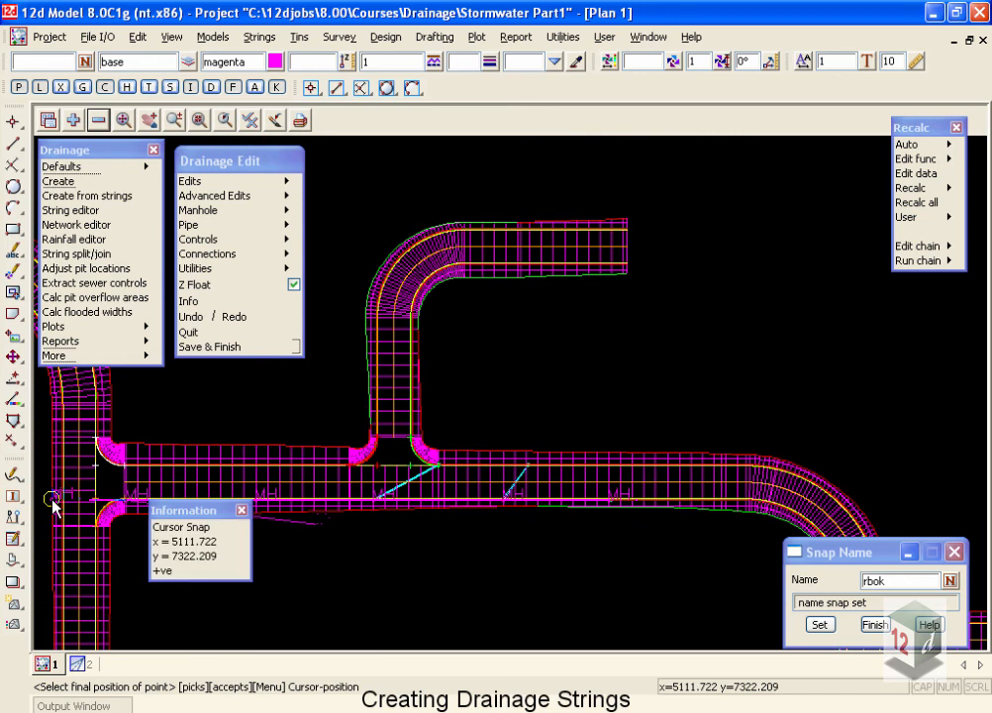
pyautogui.rightClick(792, 370)
pyautogui.click(812, 453)
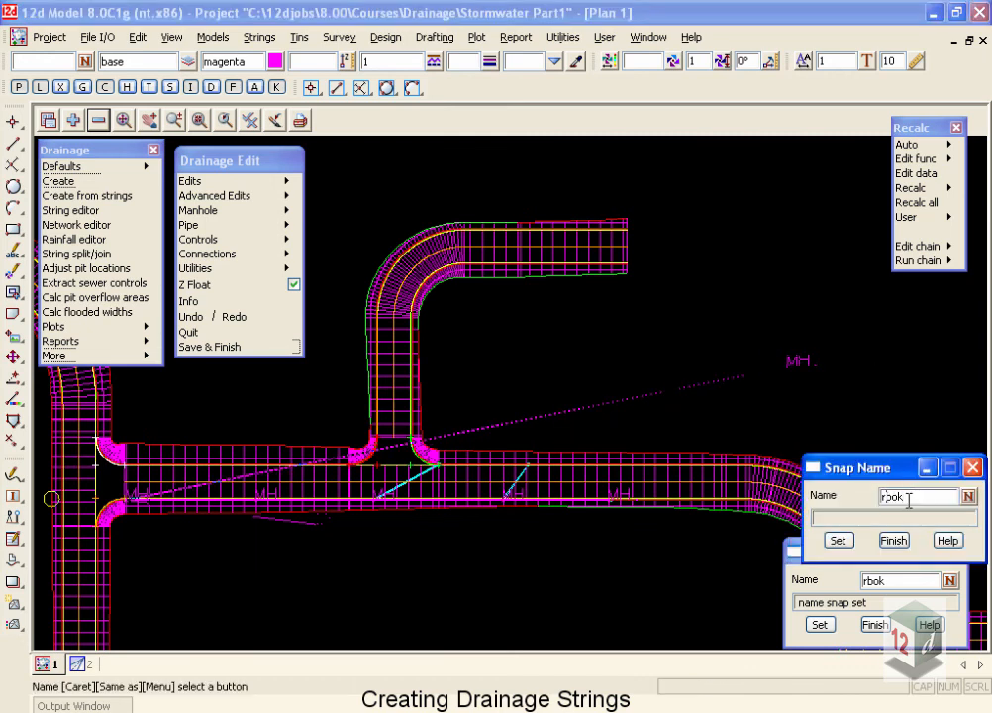
pyautogui.press('BackSpace')
pyautogui.moveTo(864, 467); pyautogui.dragTo(853, 433)
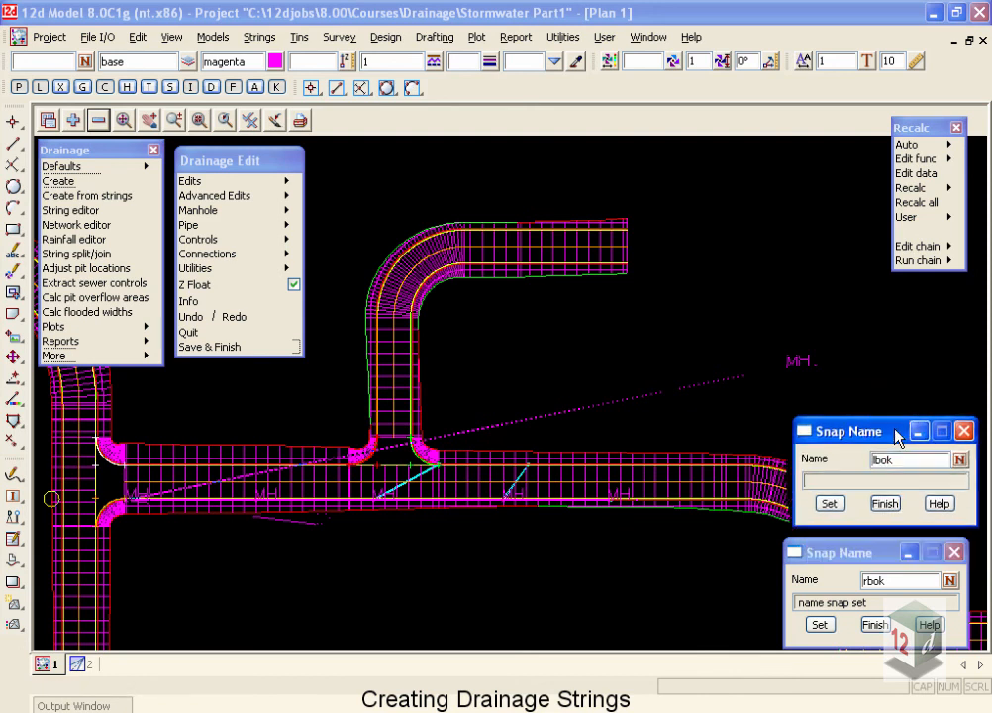
pyautogui.click(827, 506)
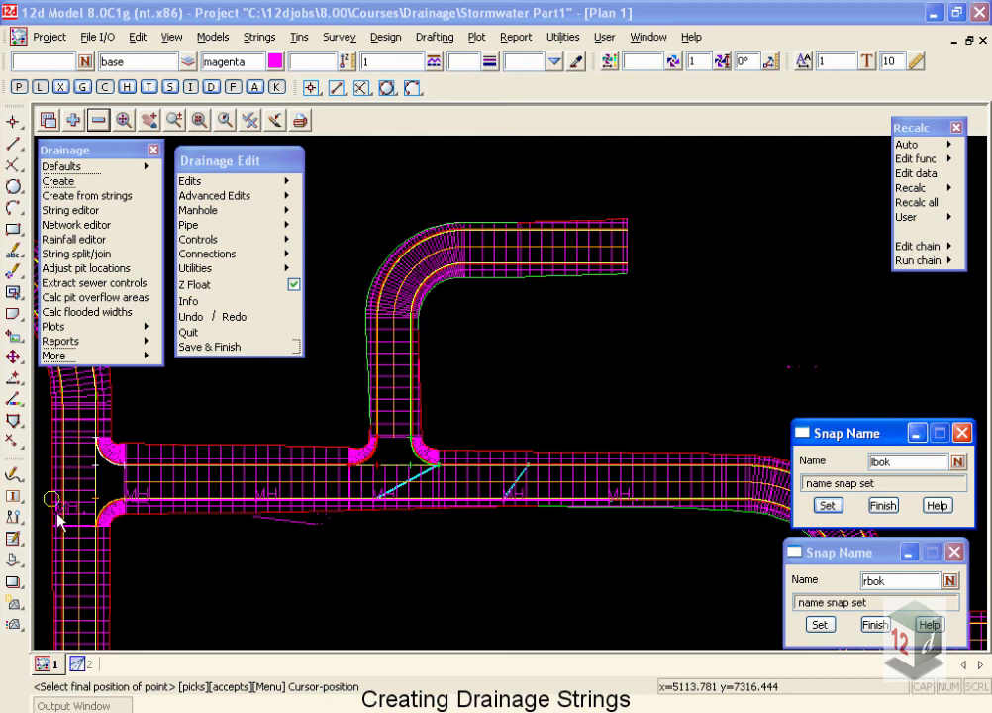
# - Place the last manhole on Road 1's "lbok" kerb opposite the Road 2 intersection, and save and finish drainage string 1
pyautogui.click(50, 503)
pyautogui.click(49, 503)
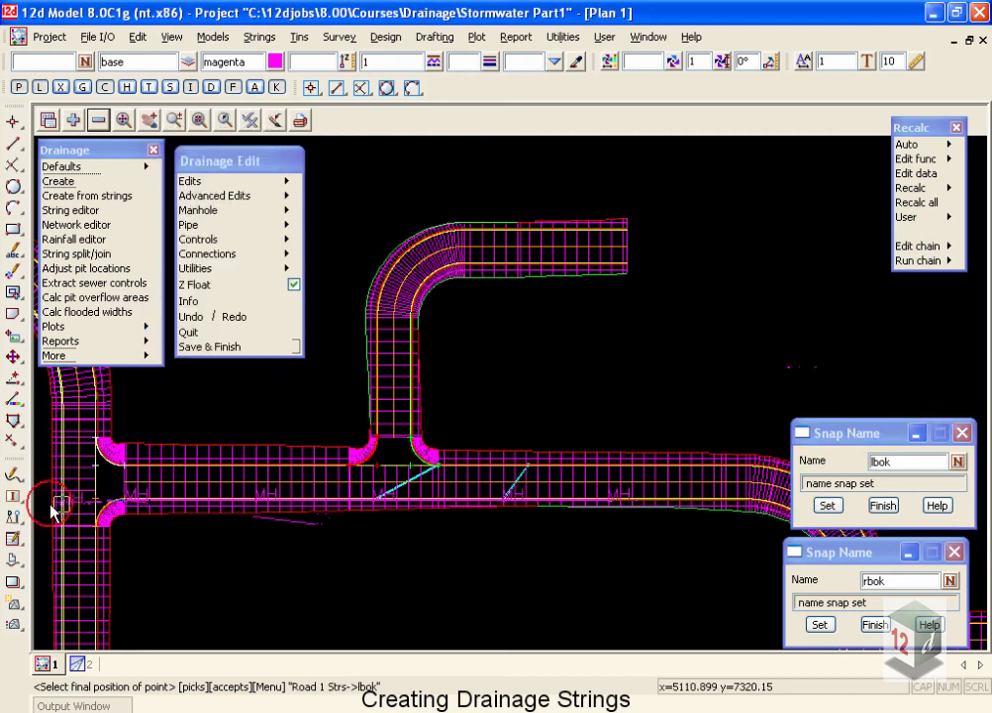
pyautogui.click(58, 505)
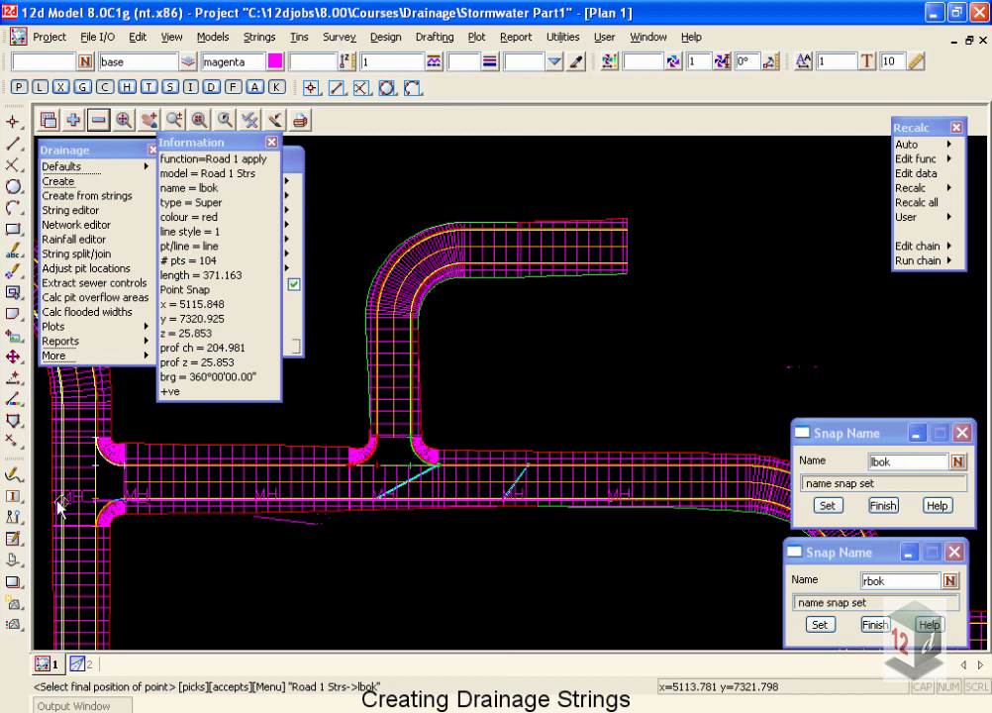
pyautogui.middleClick(58, 505)
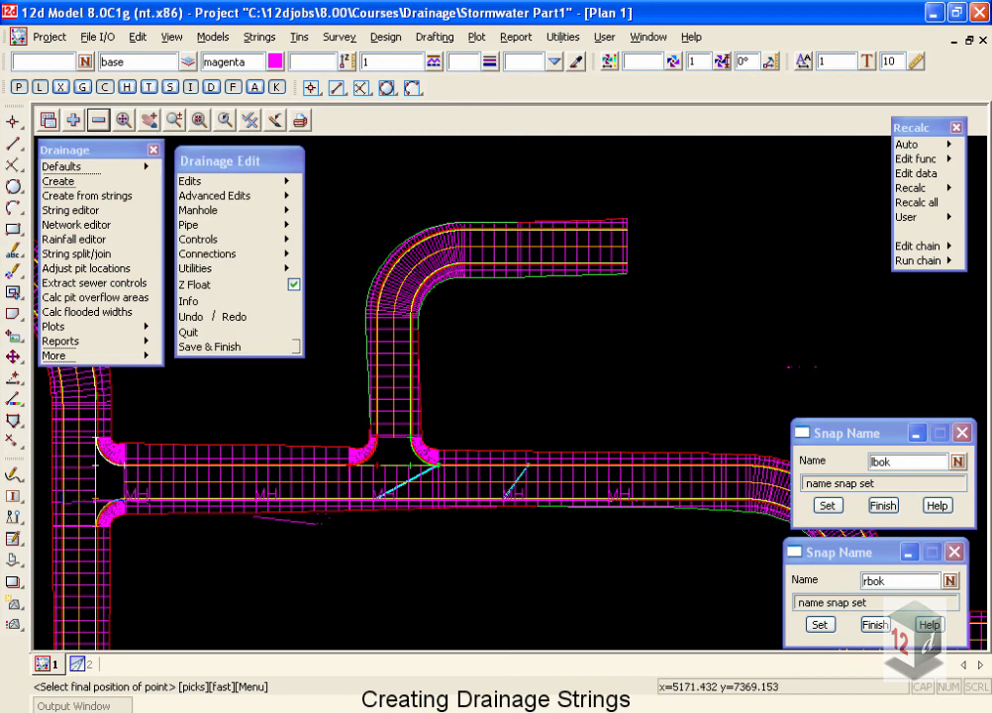
pyautogui.click(206, 347)
pyautogui.click(241, 409)
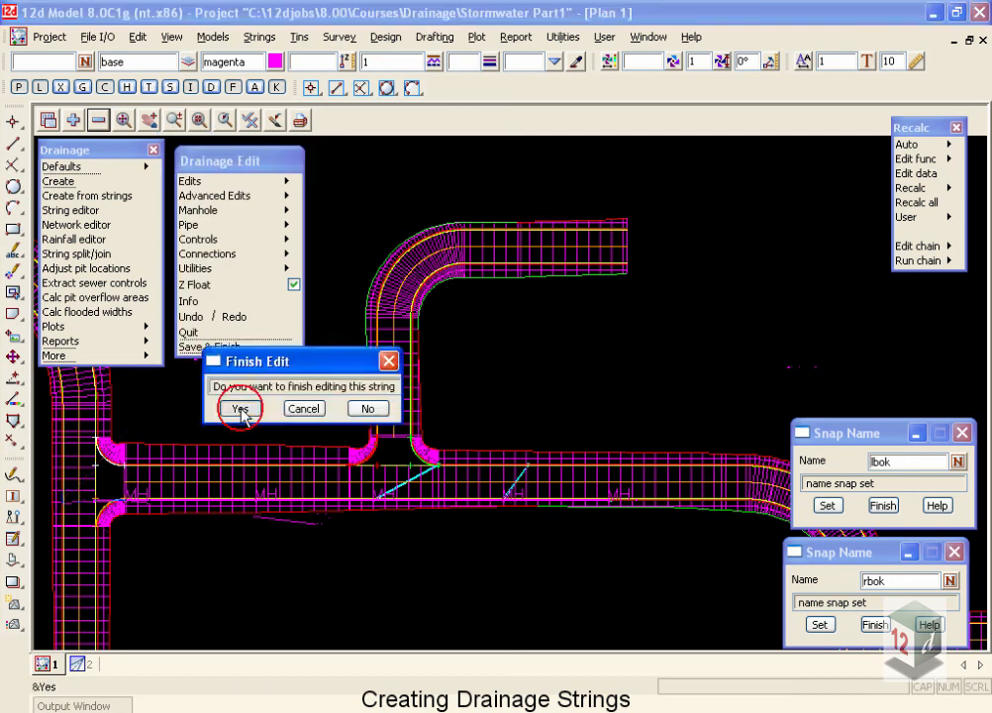
# - Create drainage string 2 with the same model, colour and tin settings, and start appending manholes to it
pyautogui.click(143, 224)
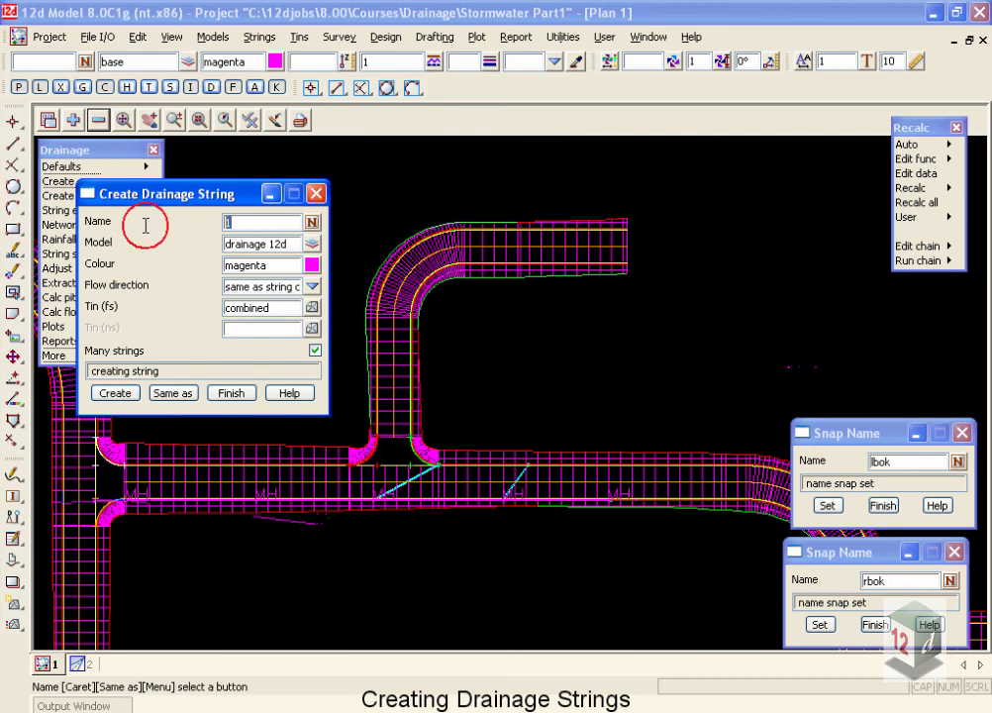
pyautogui.write('2')
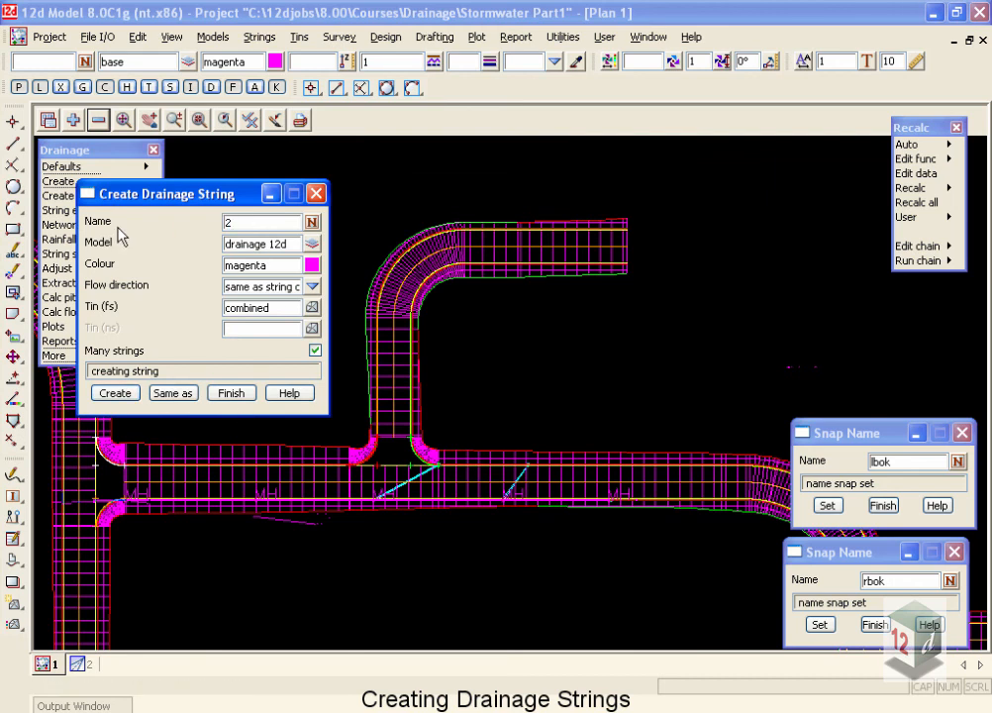
pyautogui.click(117, 393)
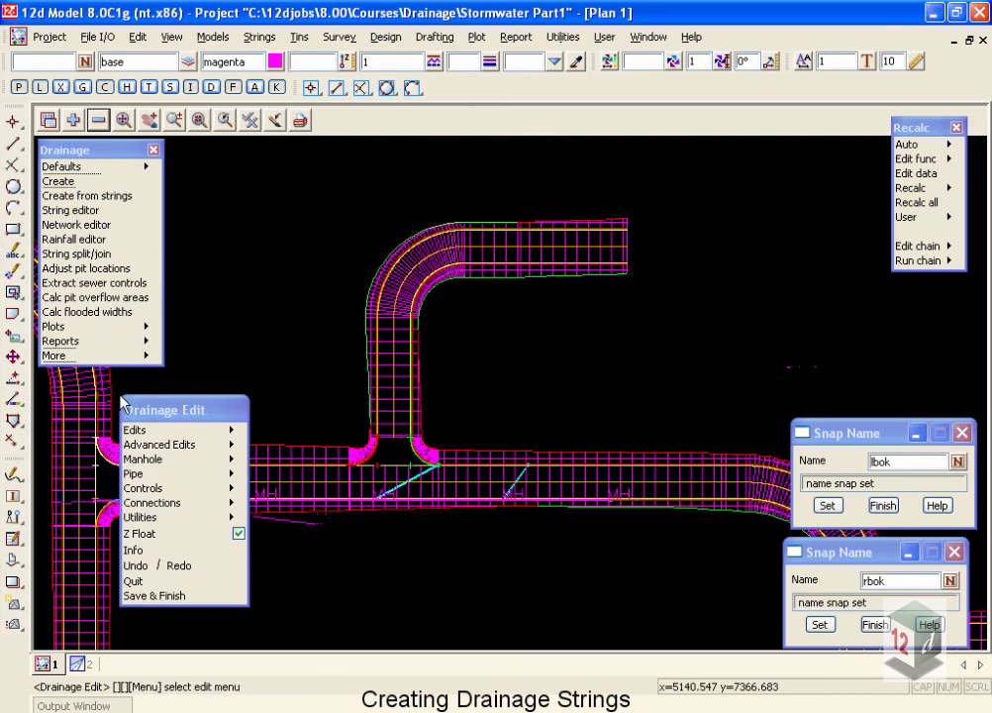
pyautogui.moveTo(229, 429)
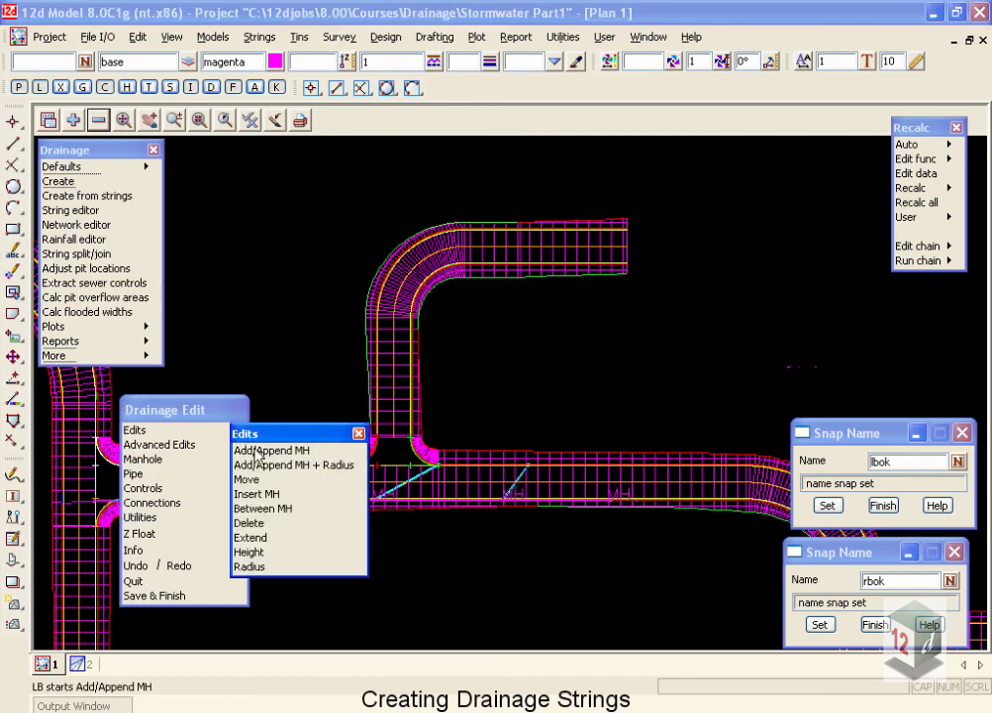
pyautogui.click(261, 451)
pyautogui.click(260, 455)
pyautogui.moveTo(208, 412); pyautogui.dragTo(270, 161)
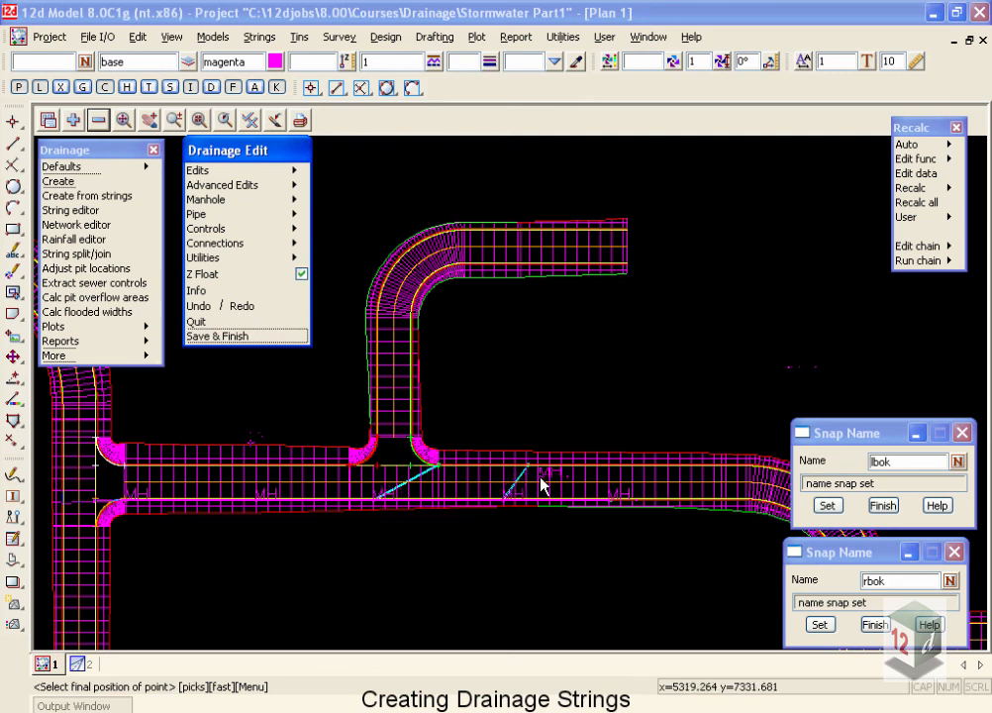
# - Append manholes of drainage string 2 on Road 2's "lbok" kerb at the imported pipe's eastern end and at the kerb start beside the intersection
pyautogui.click(530, 471)
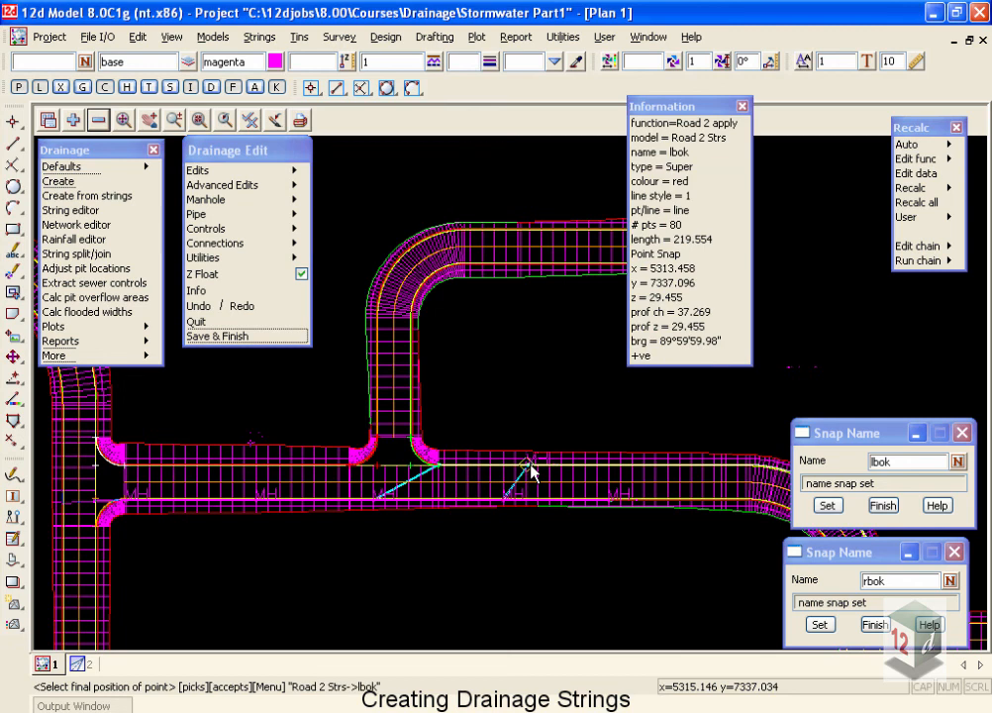
pyautogui.click(530, 471)
pyautogui.scroll(2, 465, 473)
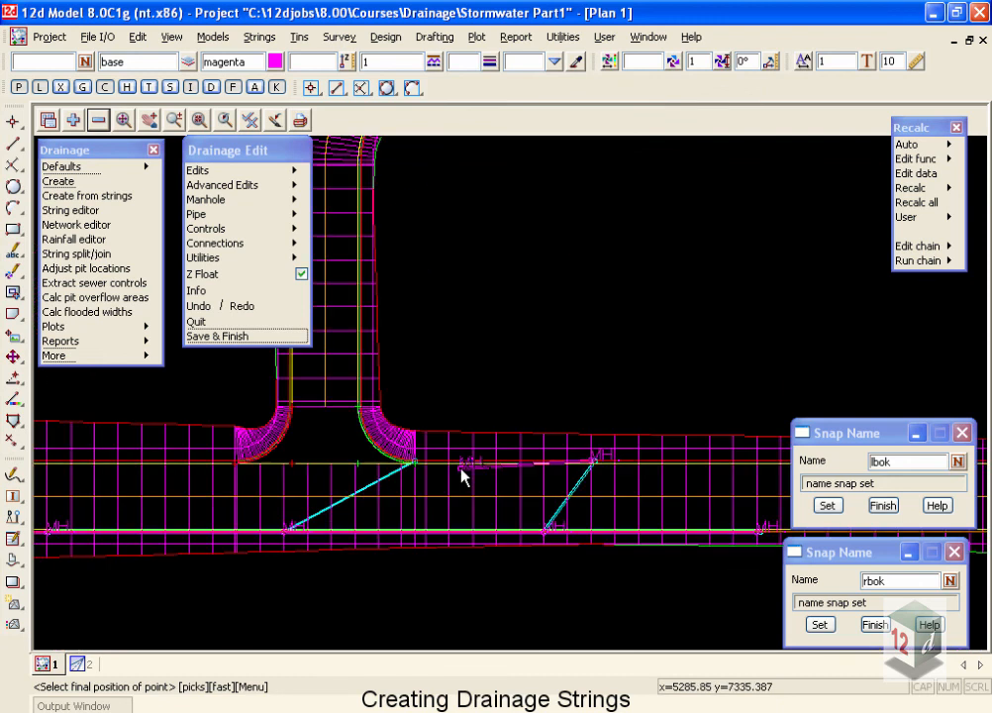
pyautogui.scroll(4, 464, 476)
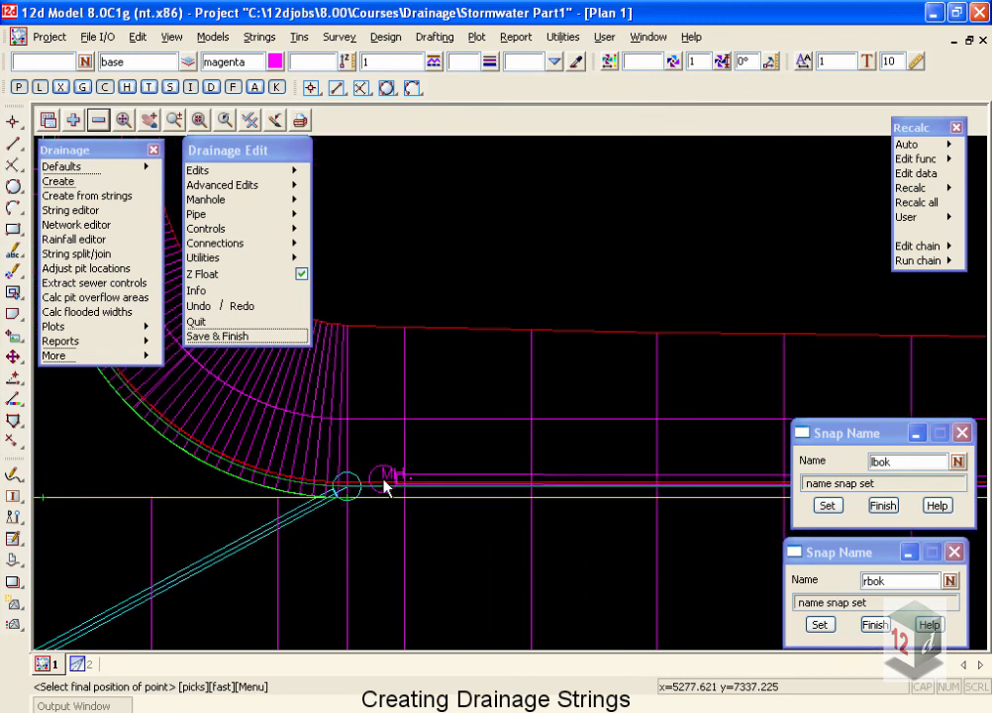
pyautogui.scroll(1, 386, 485)
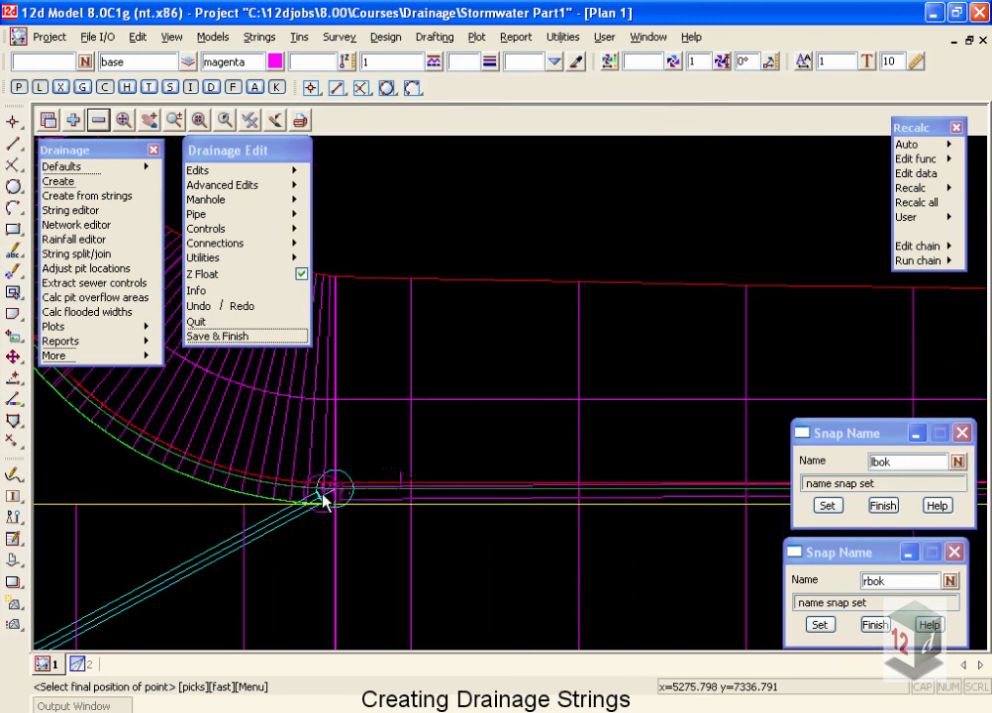
pyautogui.click(336, 488)
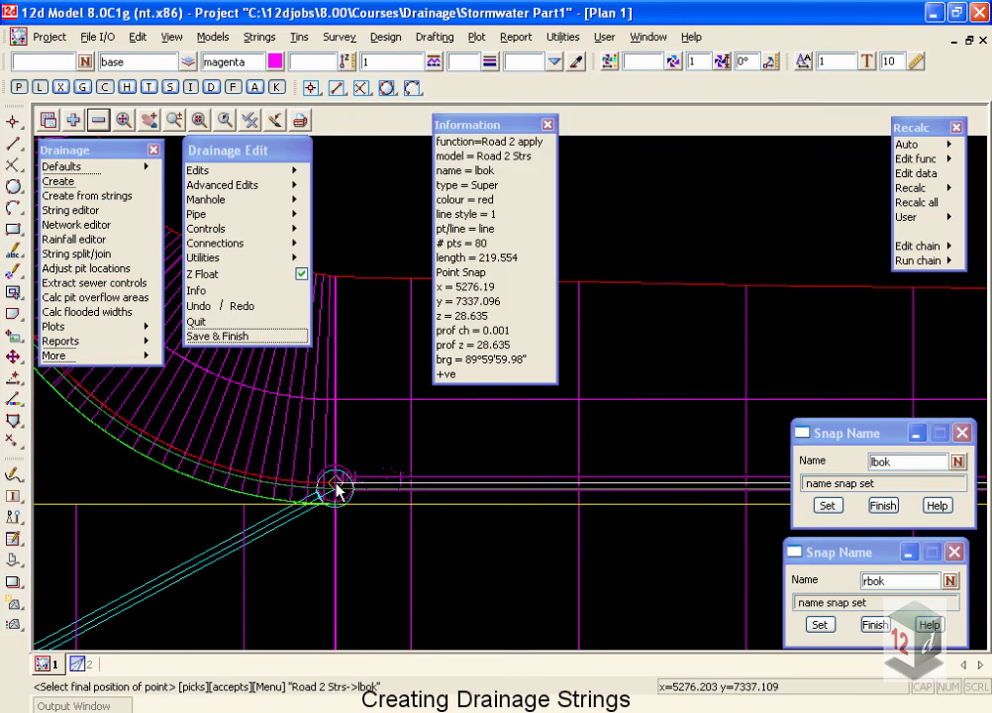
pyautogui.click(336, 488)
# - Remove the models "drainage" and "dwg drainage network" from plan view 1
pyautogui.scroll(-3, 485, 439)
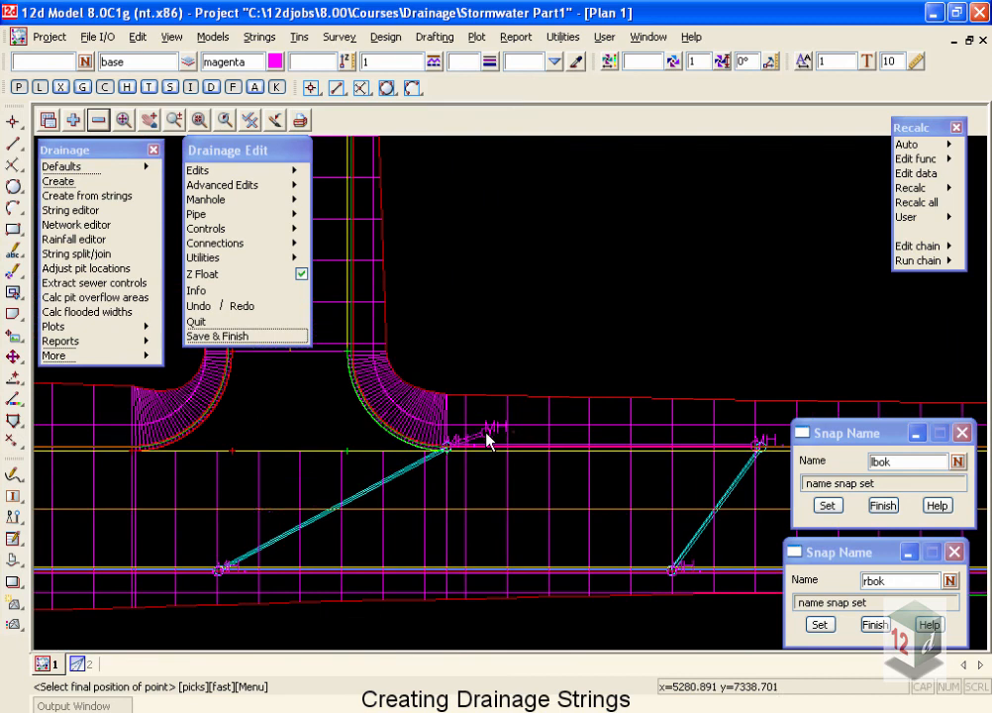
pyautogui.scroll(2, 188, 588)
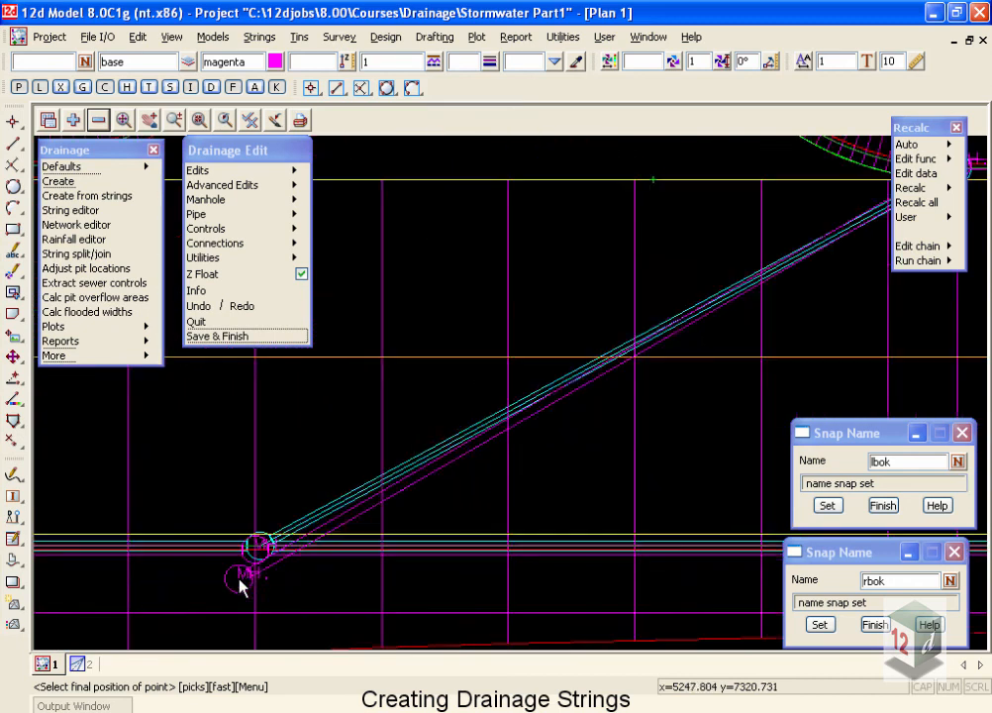
pyautogui.scroll(2, 240, 584)
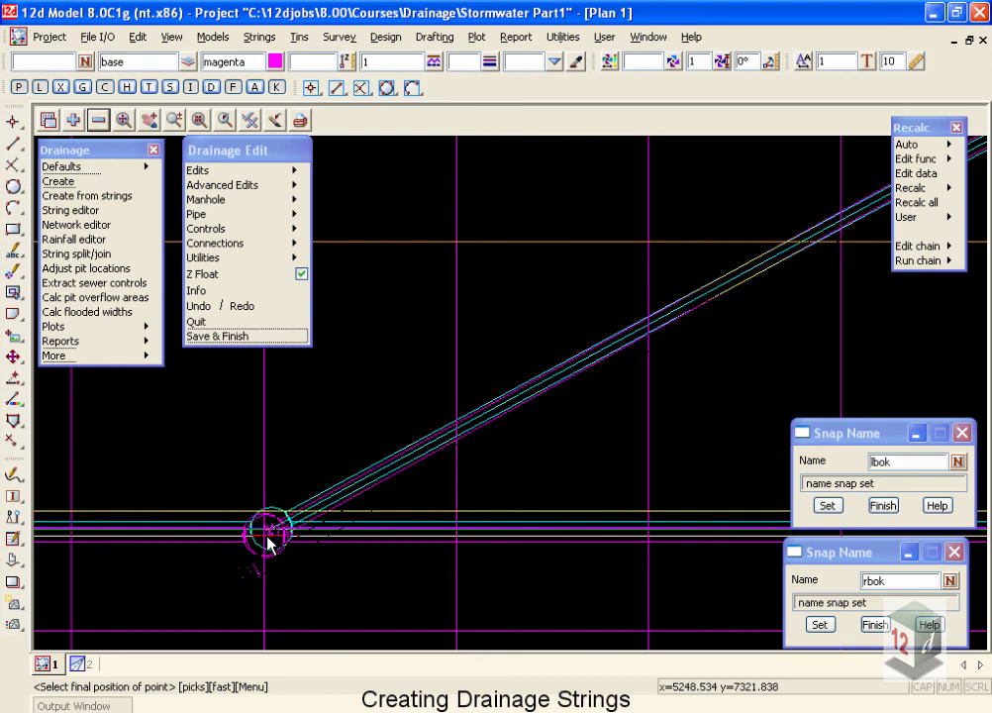
pyautogui.click(97, 120)
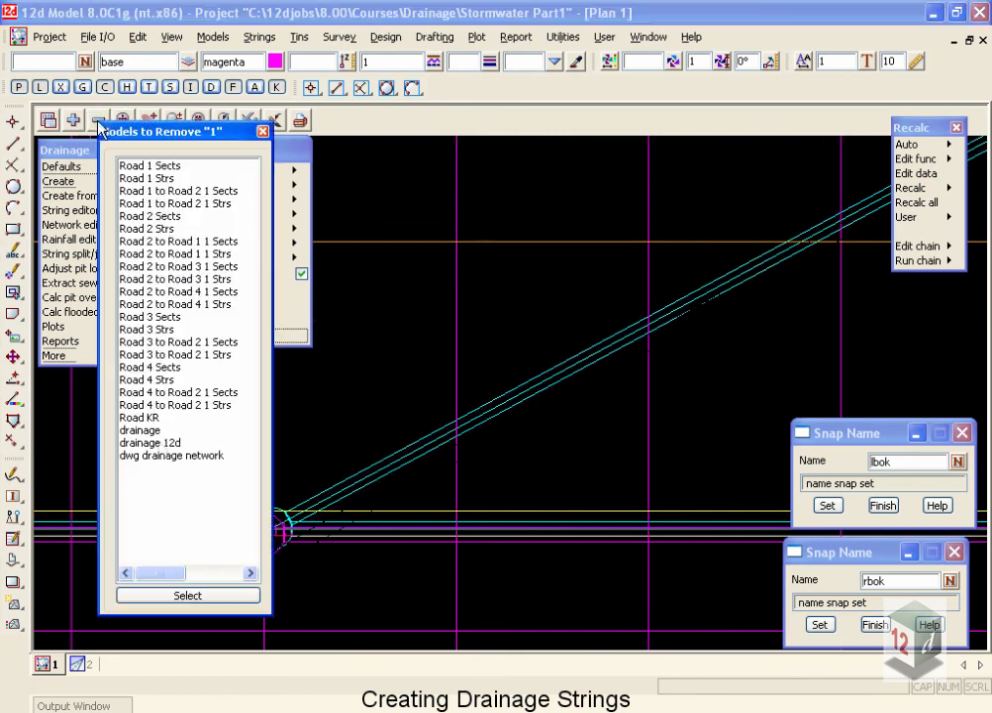
pyautogui.click(156, 431)
pyautogui.click(154, 457)
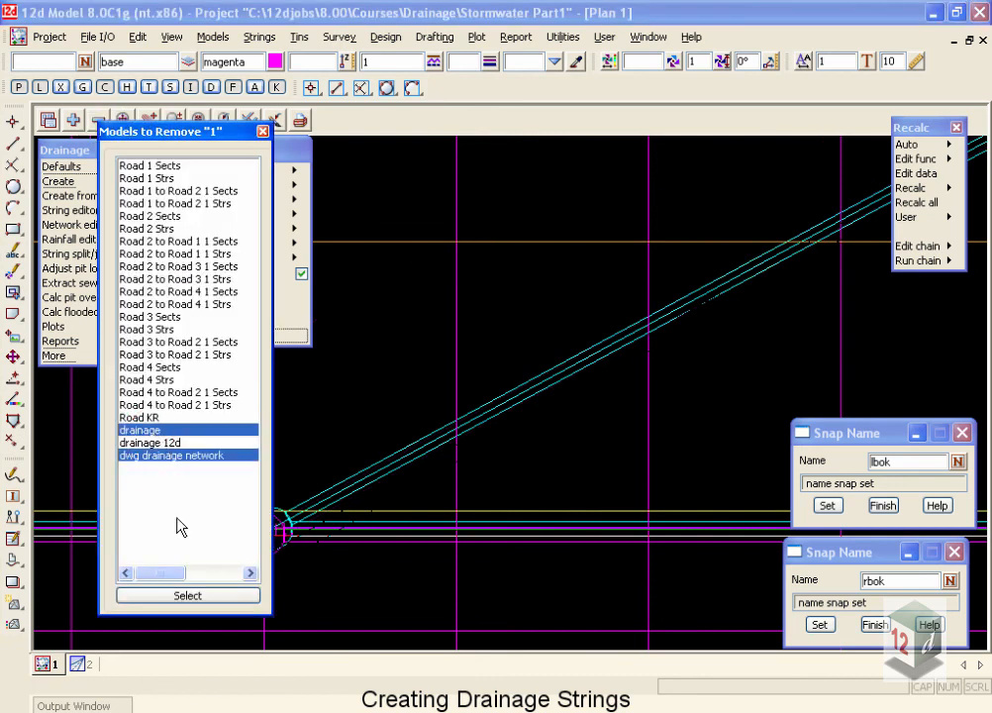
pyautogui.click(189, 595)
# - Clear the name from the name snap and set it, so that strings of any name can be snapped
pyautogui.scroll(2, 297, 540)
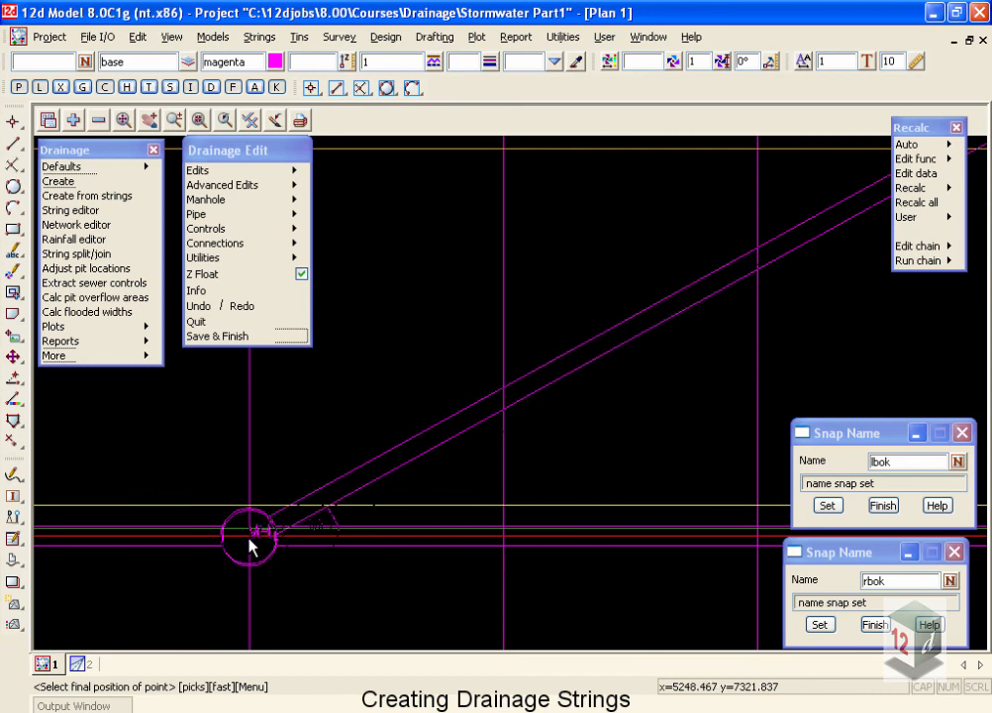
pyautogui.click(253, 544)
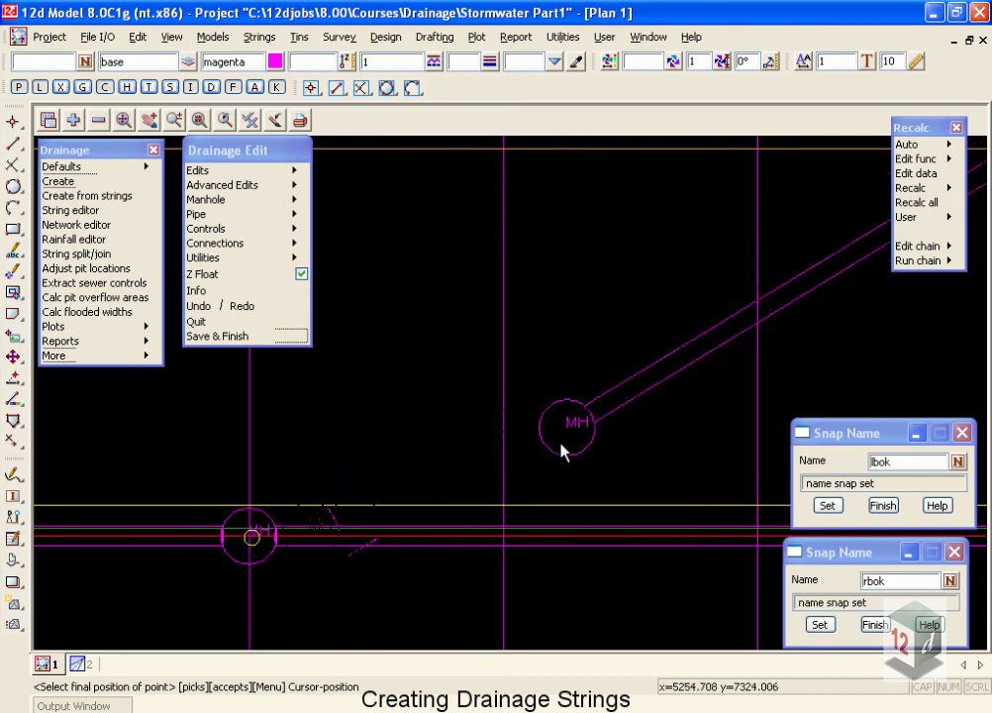
pyautogui.rightClick(562, 349)
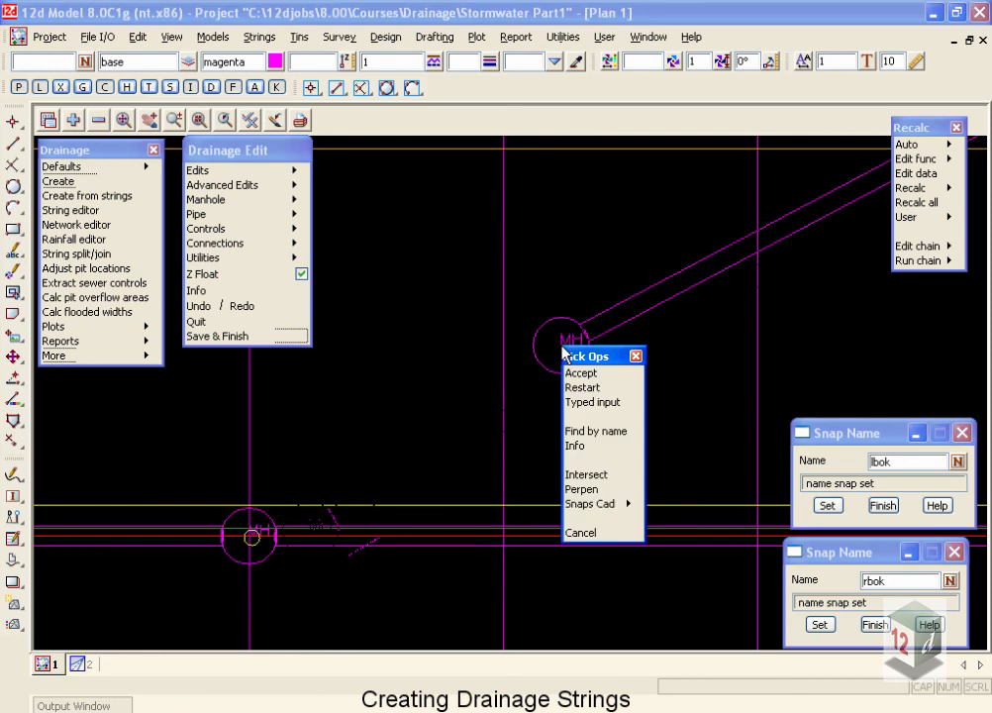
pyautogui.click(586, 431)
pyautogui.moveTo(700, 443); pyautogui.dragTo(873, 315)
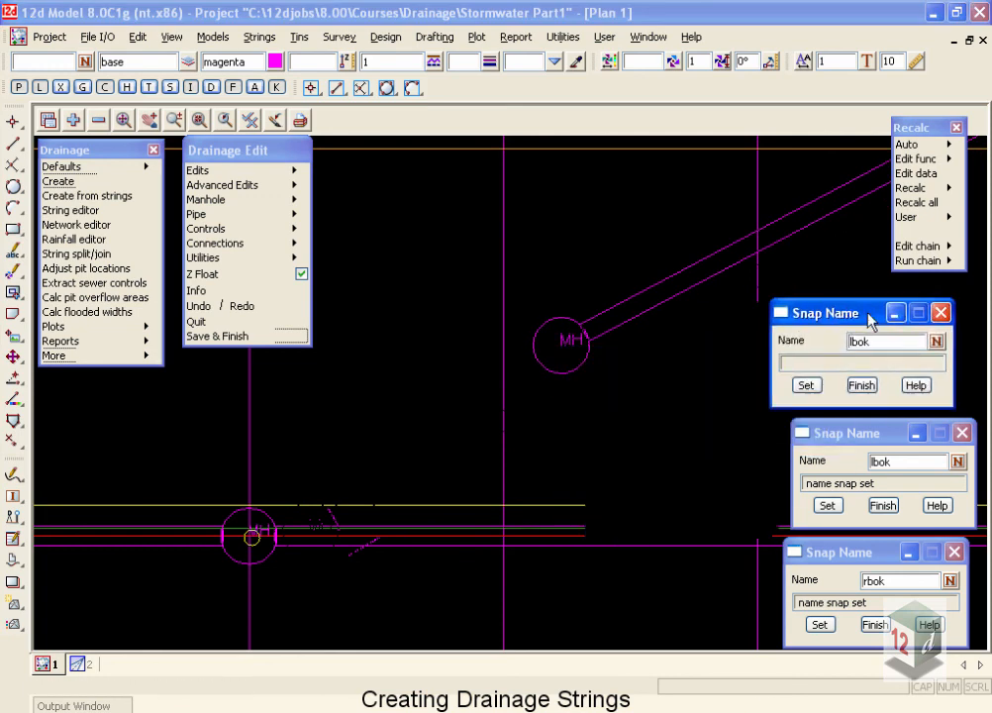
pyautogui.doubleClick(887, 342)
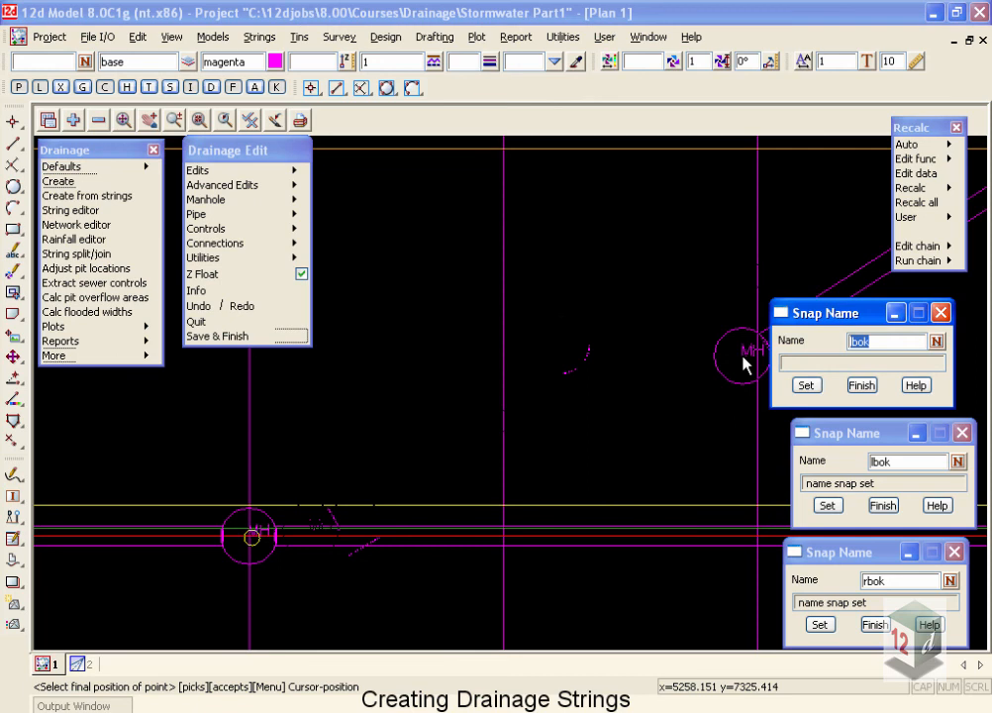
pyautogui.press('BackSpace')
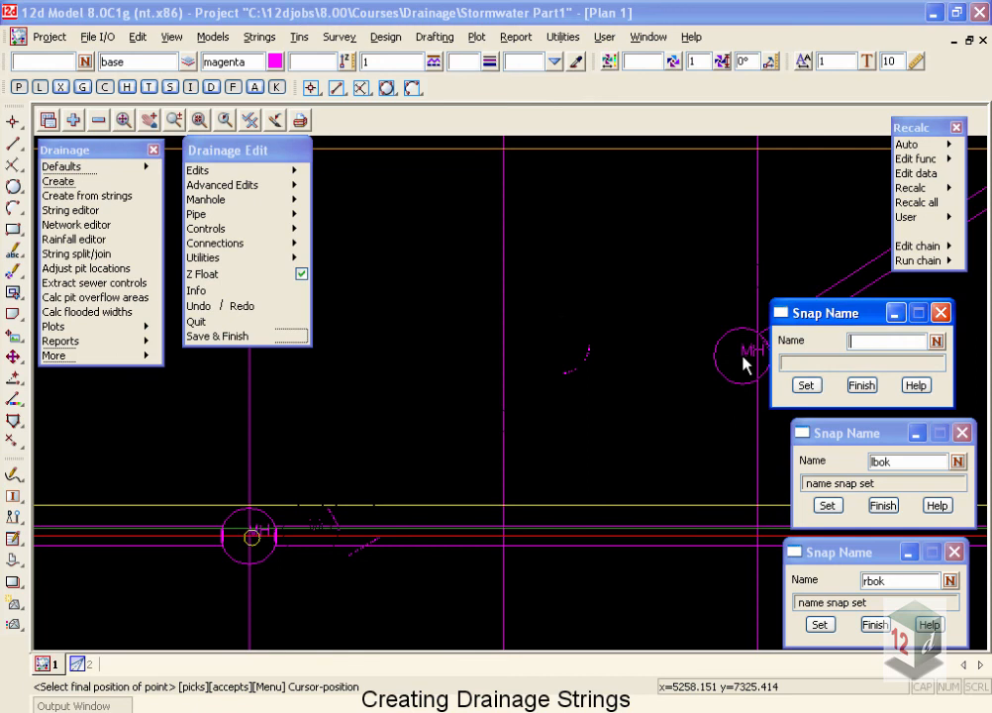
pyautogui.click(807, 389)
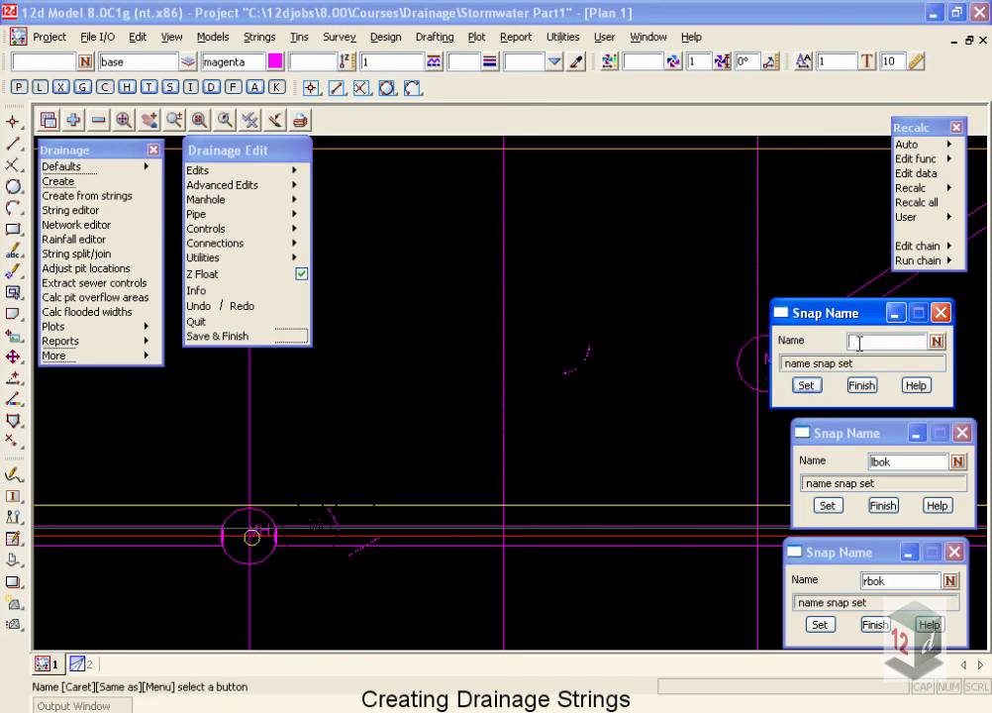
# - Place string 2's last manhole on the existing manhole of drainage string 1 across Road 2, cycling past the road strings
pyautogui.click(250, 537)
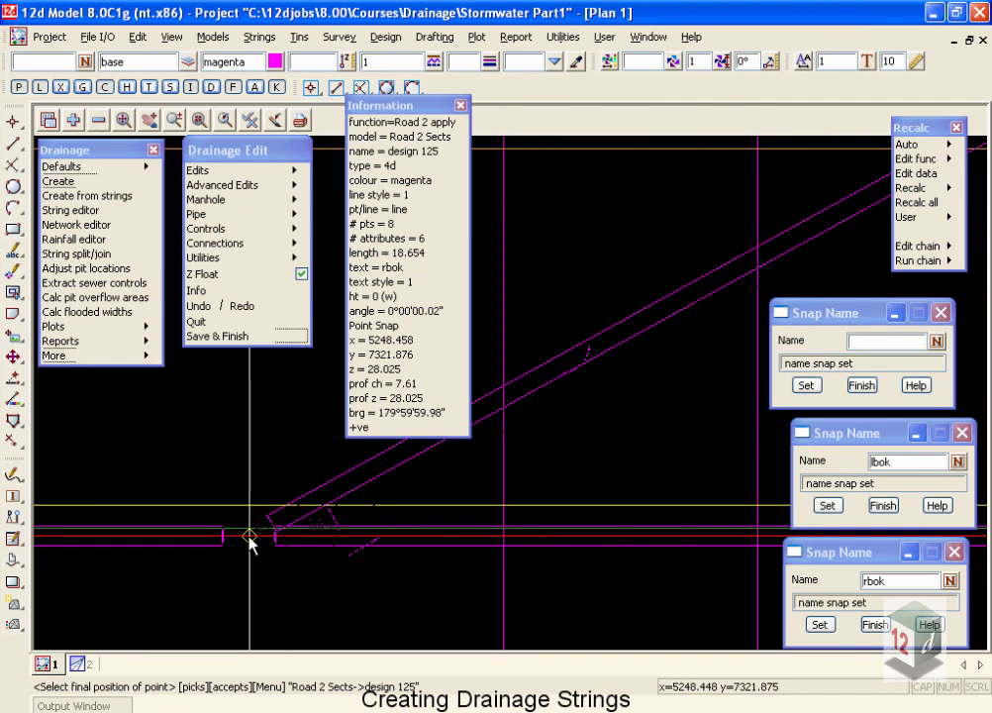
pyautogui.click(249, 538)
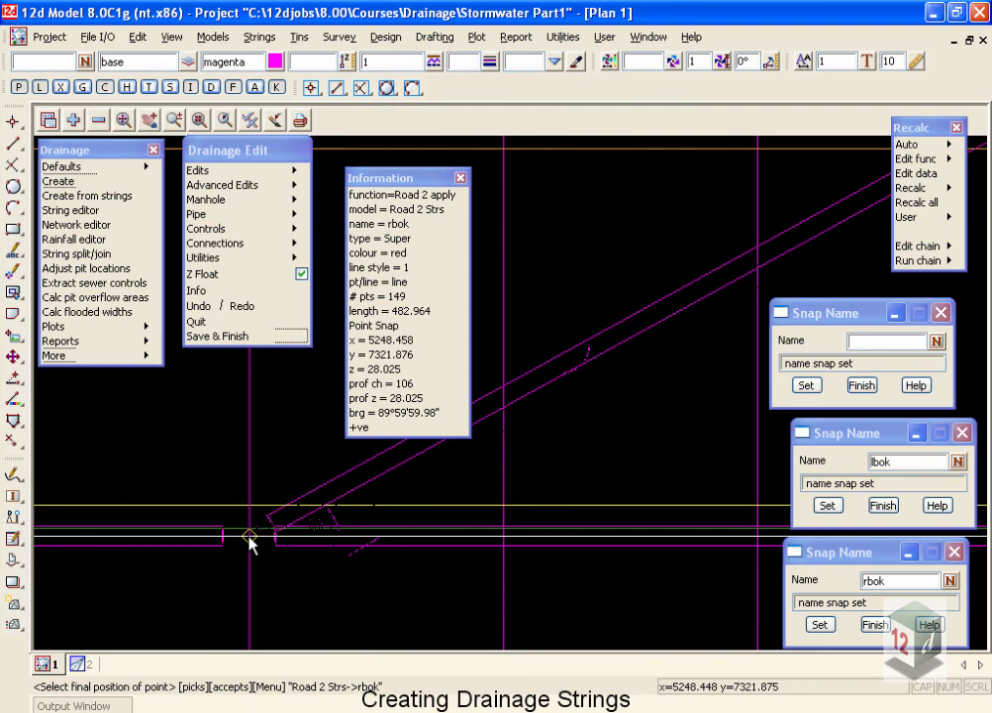
pyautogui.click(248, 540)
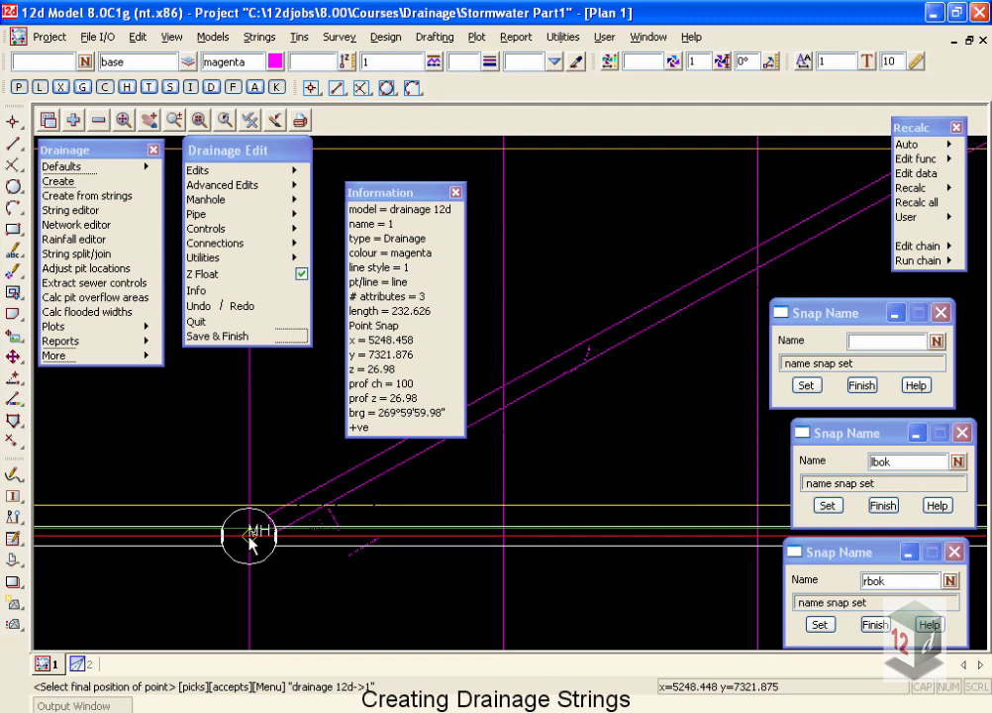
pyautogui.middleClick(248, 541)
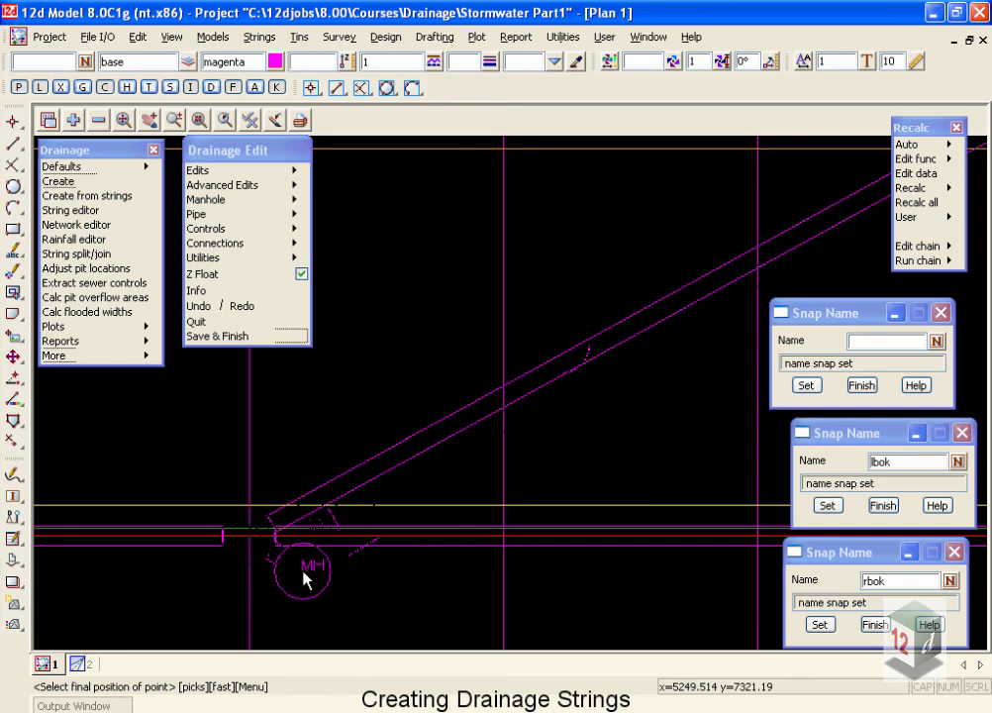
# - Save and finish drainage string 2, and finish creating drainage strings
pyautogui.click(253, 349)
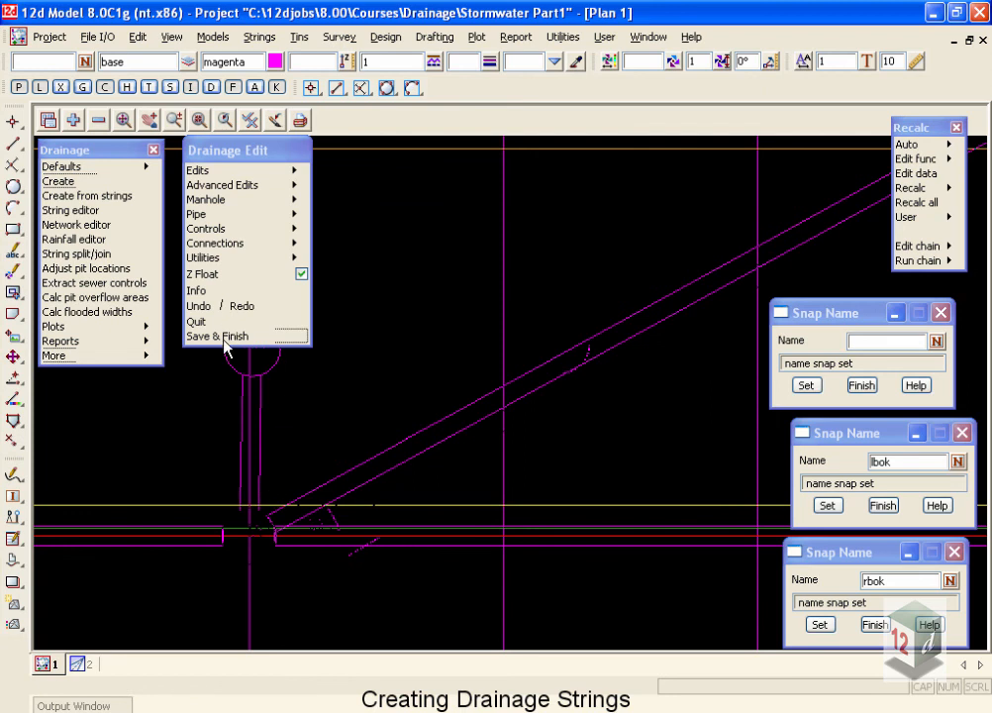
pyautogui.click(227, 321)
pyautogui.click(262, 402)
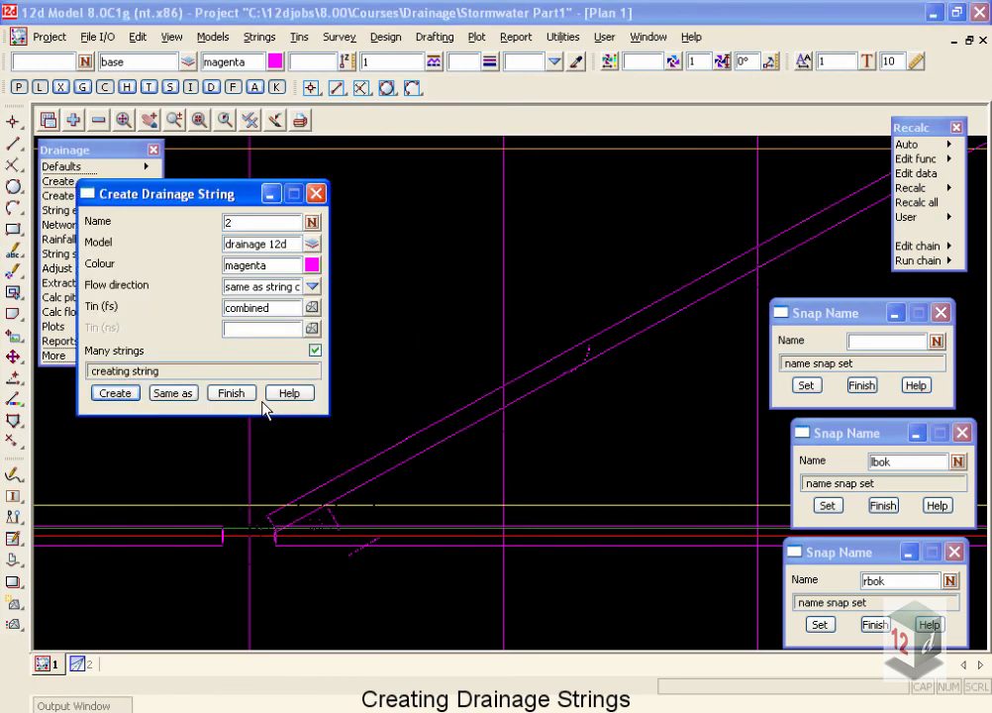
pyautogui.click(230, 392)
# - Open the Points Edit tools beside the Drainage tools and start the Move point command
pyautogui.scroll(-2, 473, 470)
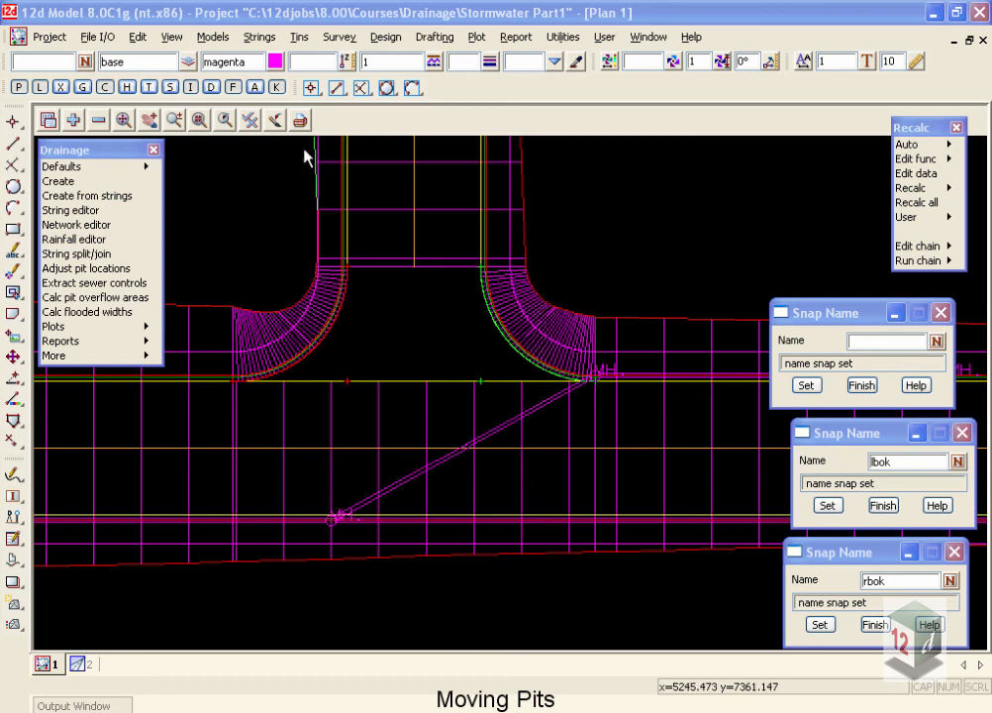
pyautogui.click(261, 37)
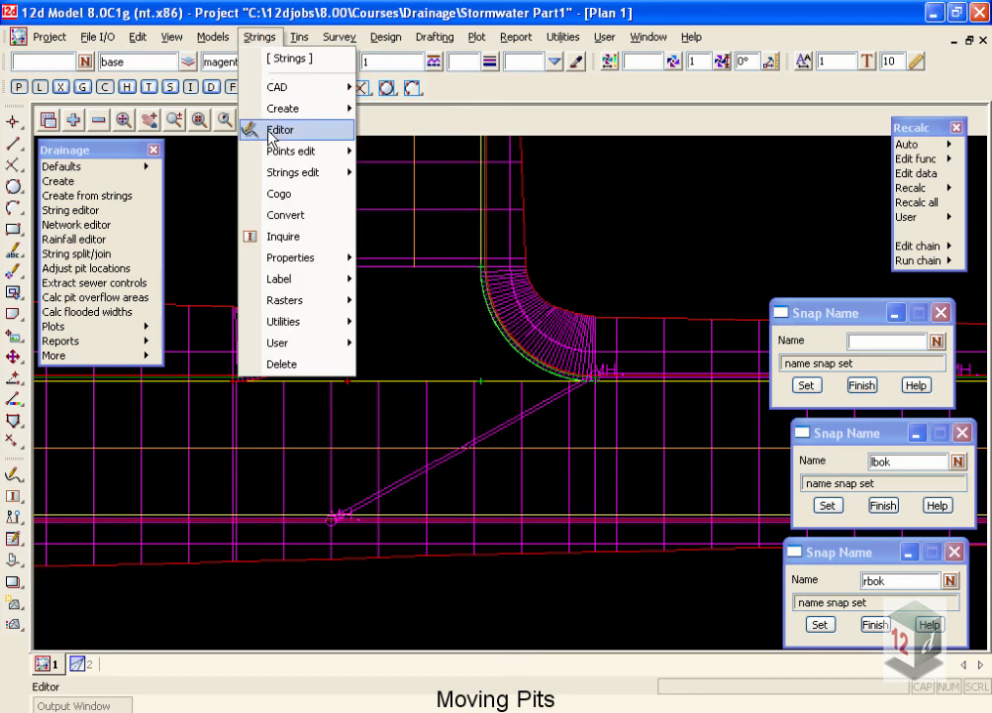
pyautogui.moveTo(287, 152)
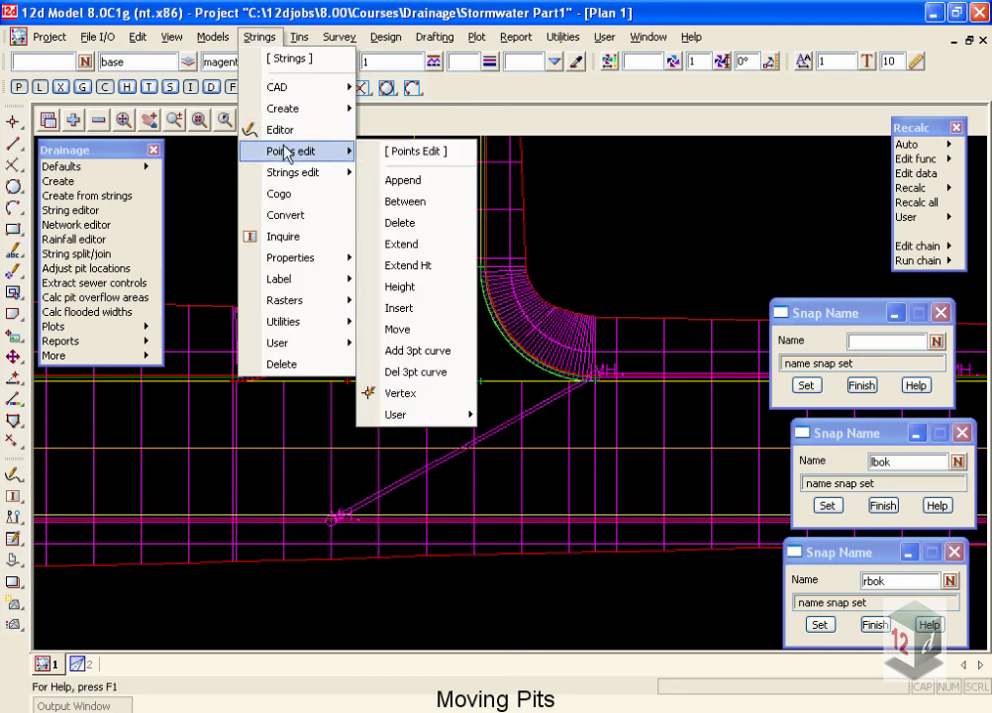
pyautogui.click(414, 159)
pyautogui.moveTo(450, 158); pyautogui.dragTo(205, 158)
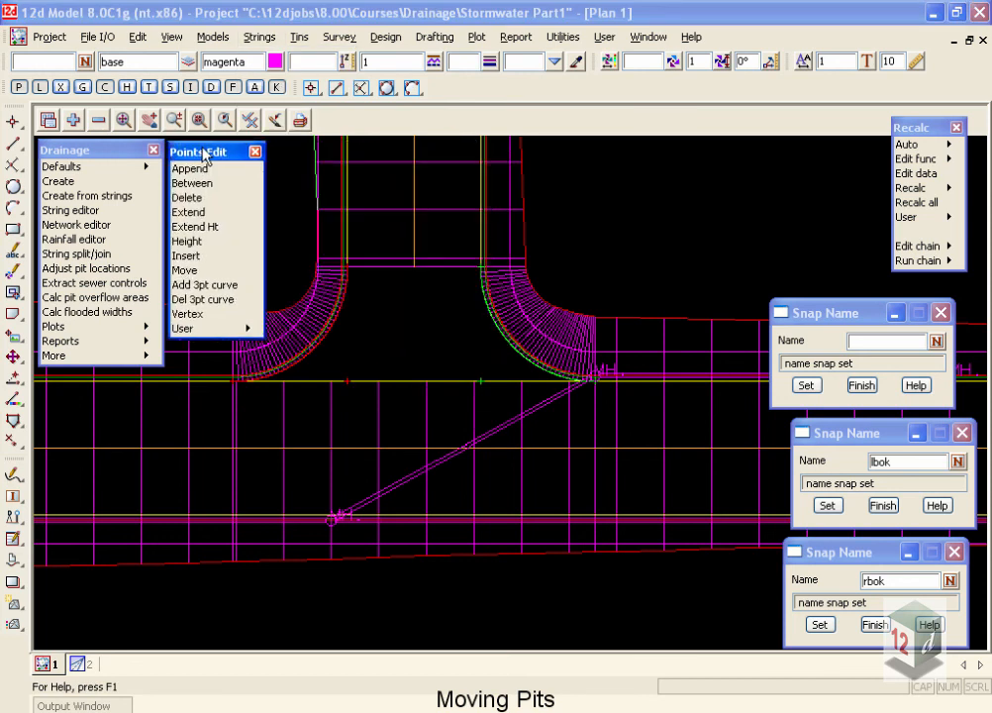
pyautogui.click(190, 268)
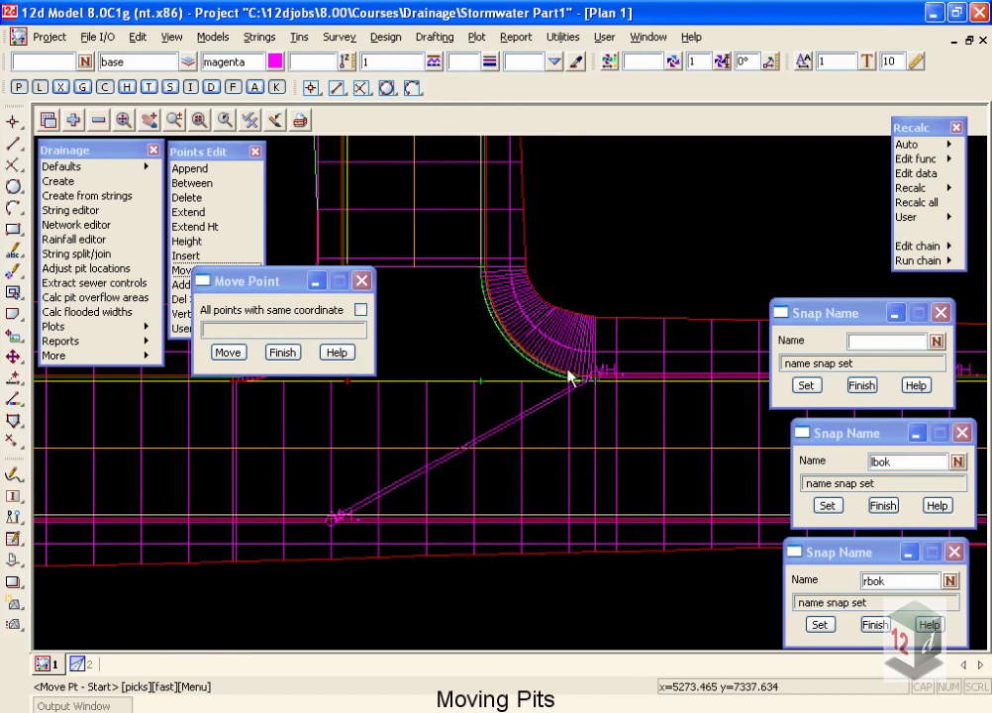
# - Pick drainage string 2's manhole at the kerb return as the point to move, cycling past the overlapping road strings
pyautogui.scroll(3, 594, 392)
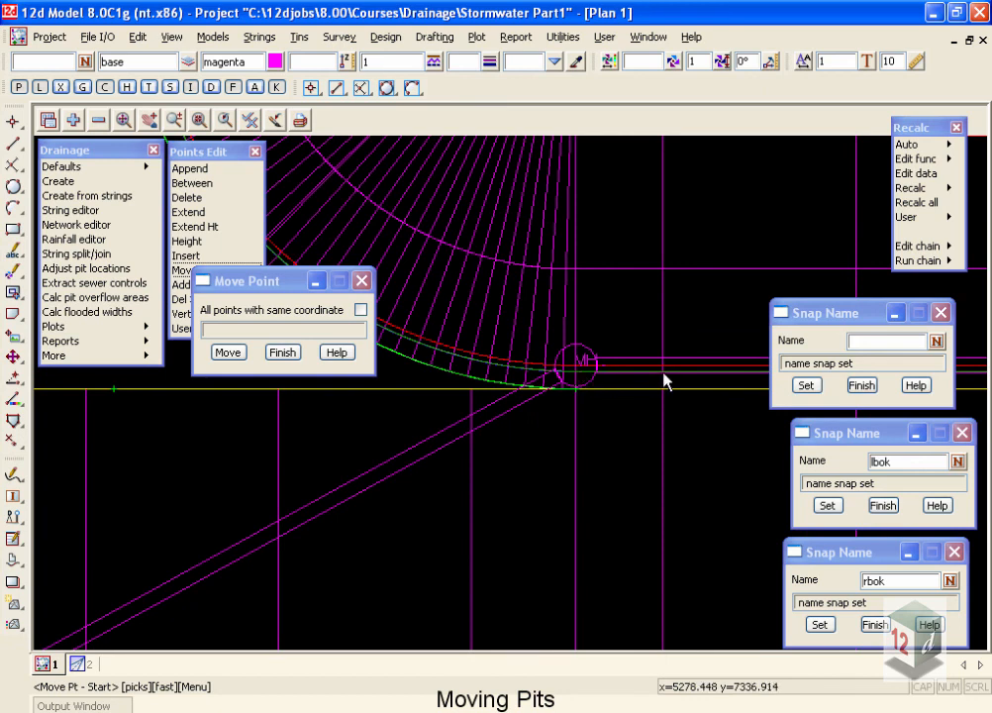
pyautogui.click(575, 364)
pyautogui.click(576, 365)
pyautogui.click(577, 365)
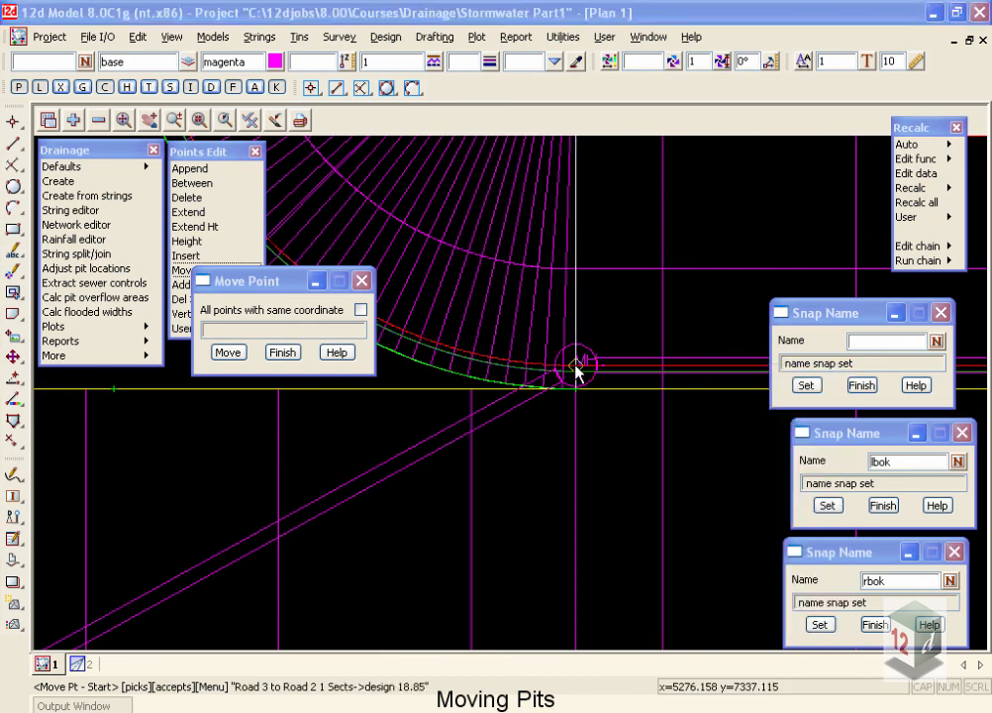
pyautogui.click(576, 365)
pyautogui.click(576, 366)
pyautogui.click(576, 365)
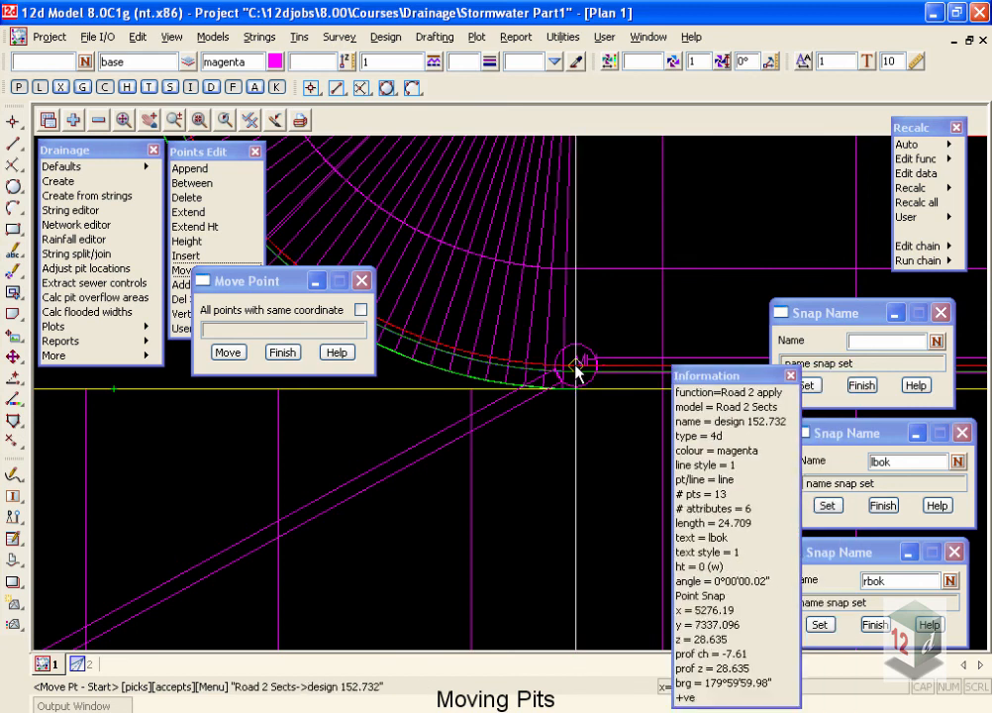
pyautogui.click(576, 366)
pyautogui.click(576, 366)
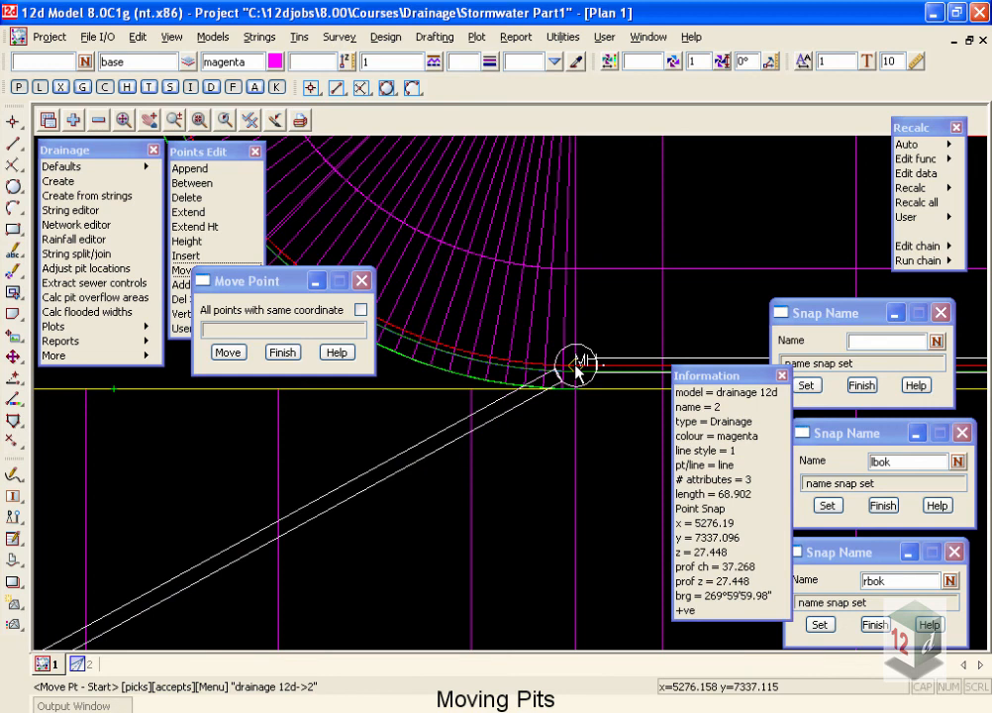
pyautogui.middleClick(576, 366)
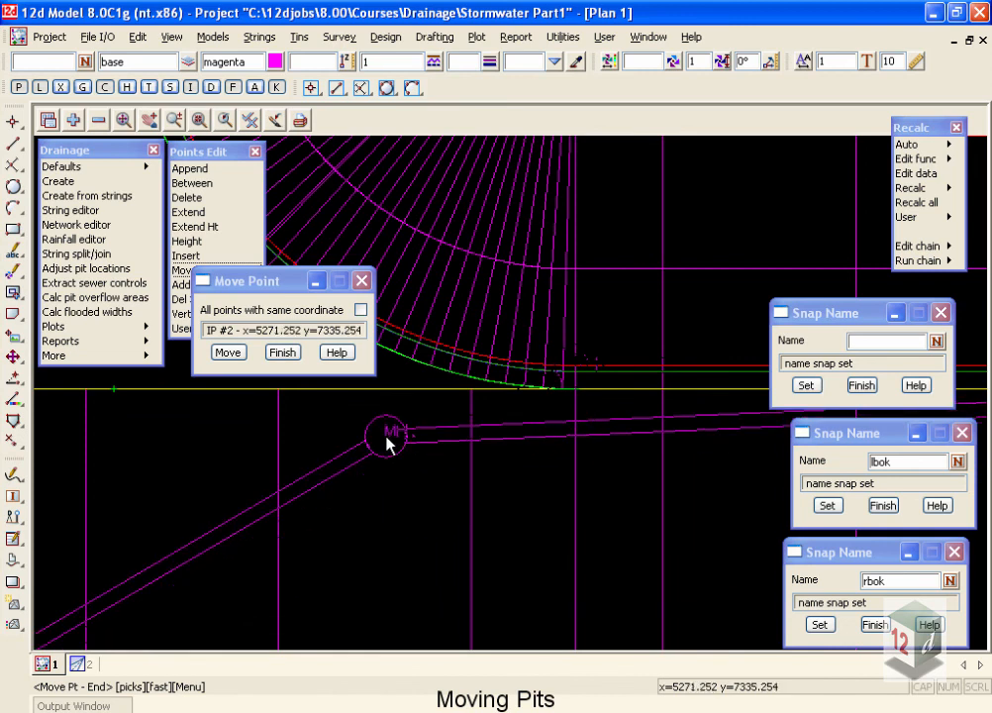
# - Start the Locate Offset CAD snap for the manhole's new position and pick Road 2's lbok string as its reference
pyautogui.rightClick(386, 442)
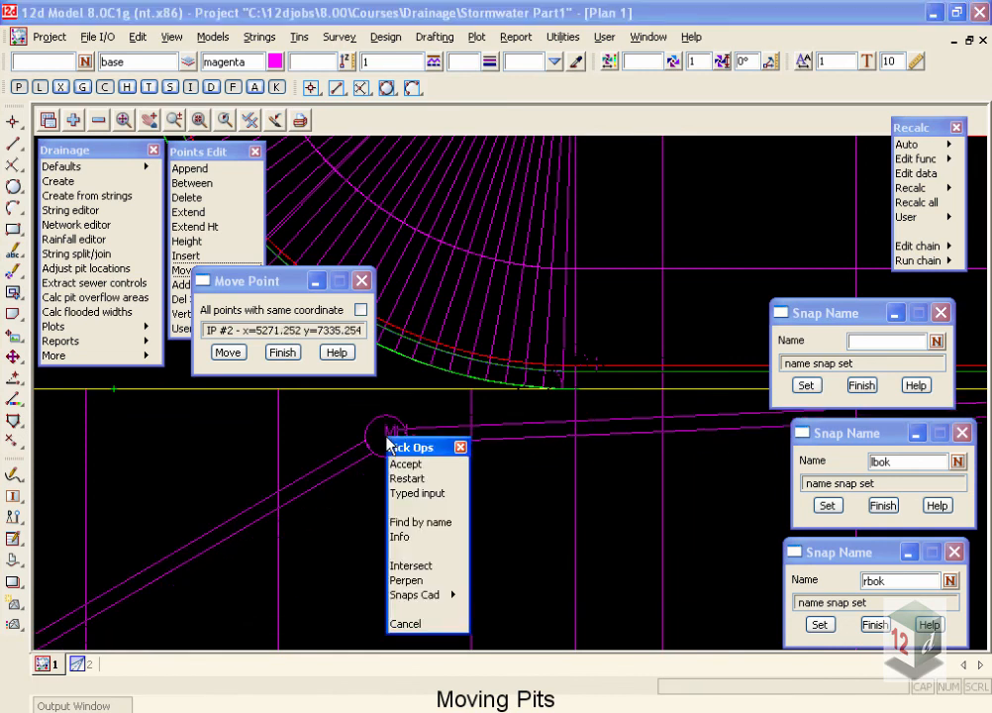
pyautogui.click(452, 595)
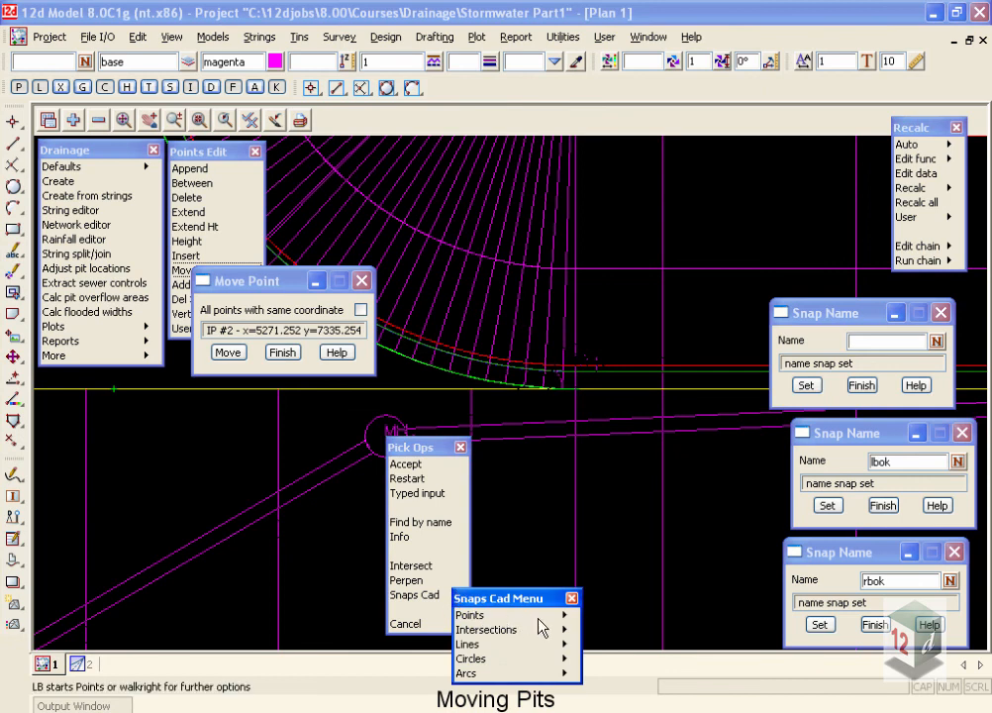
pyautogui.moveTo(563, 616)
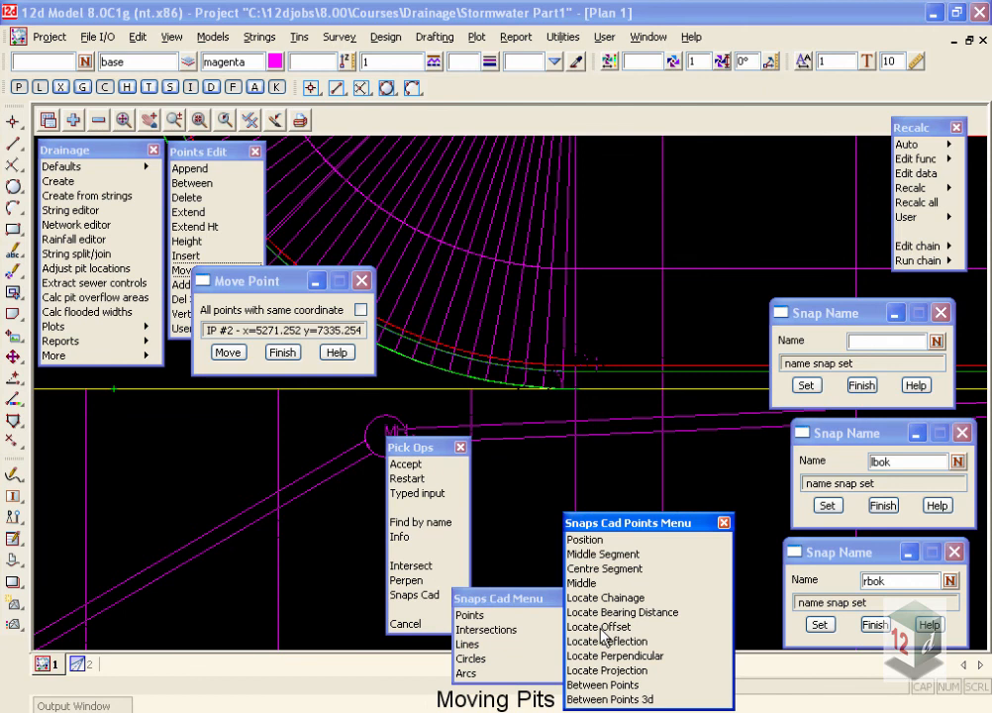
pyautogui.click(600, 628)
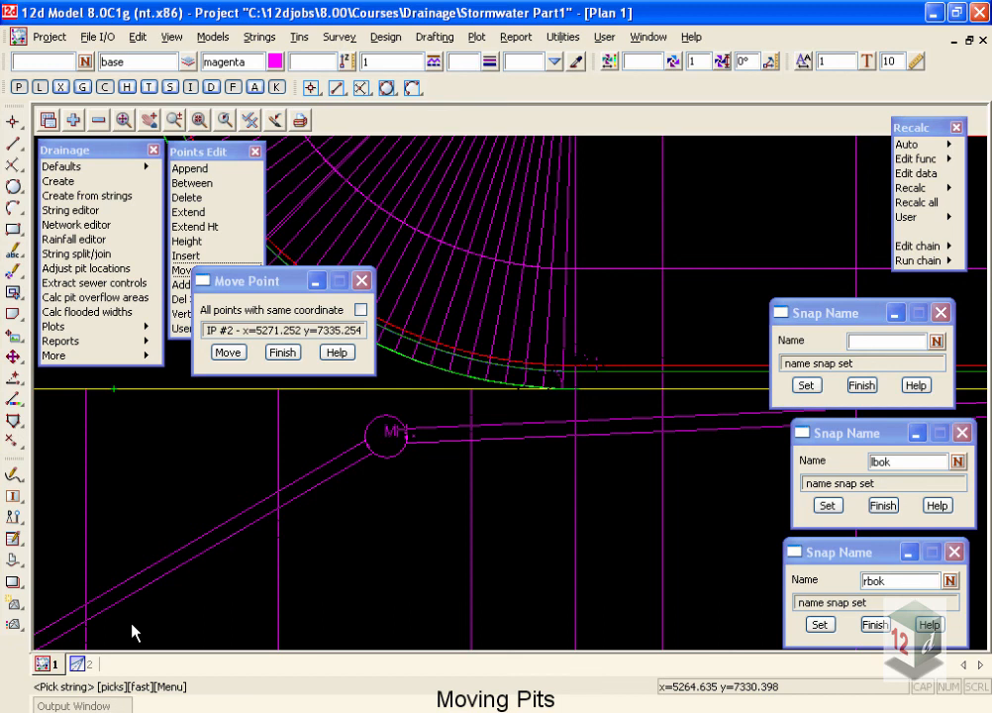
pyautogui.click(589, 368)
pyautogui.click(635, 368)
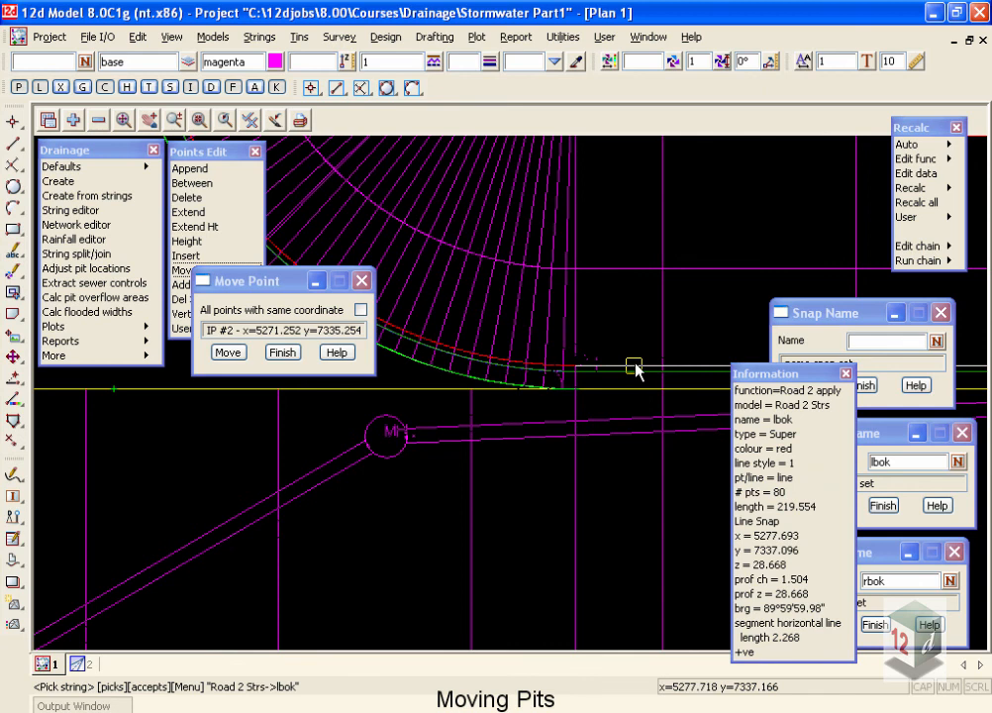
pyautogui.middleClick(639, 365)
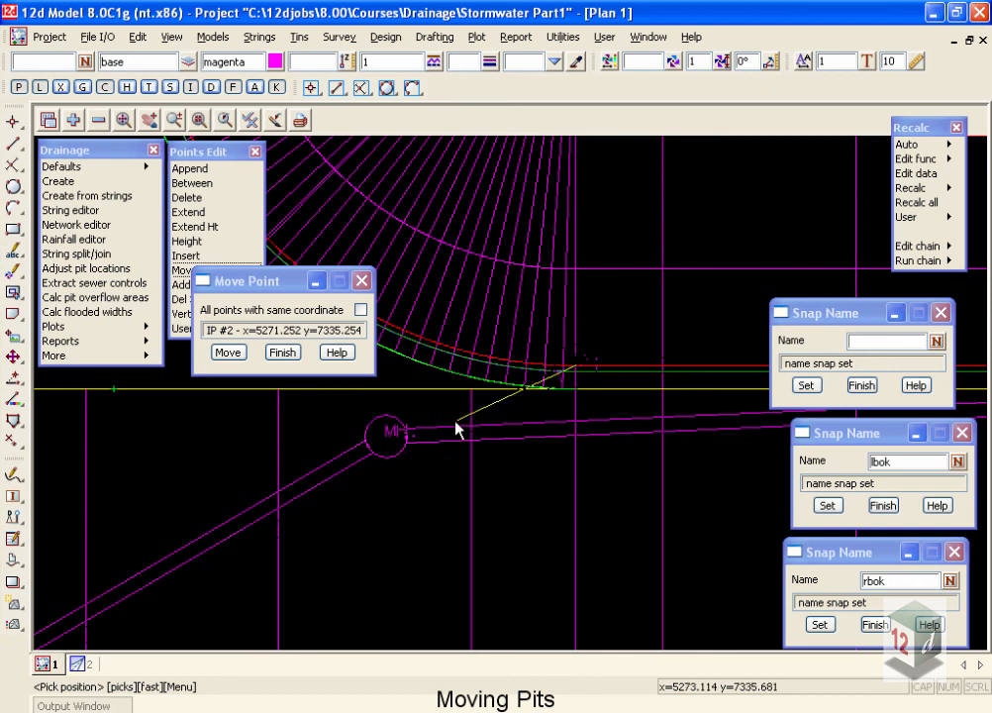
# - Locate the manhole from the kerb return's tangent point, at distance 1 along the string and offset 0, and finish moving
pyautogui.click(577, 375)
pyautogui.click(577, 369)
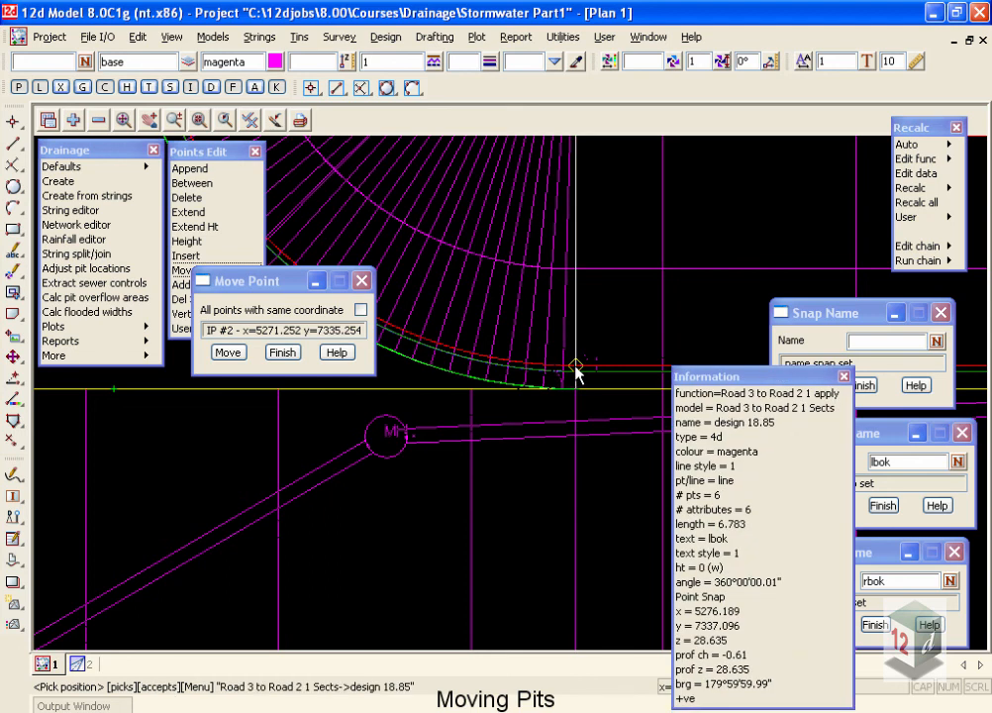
pyautogui.middleClick(577, 367)
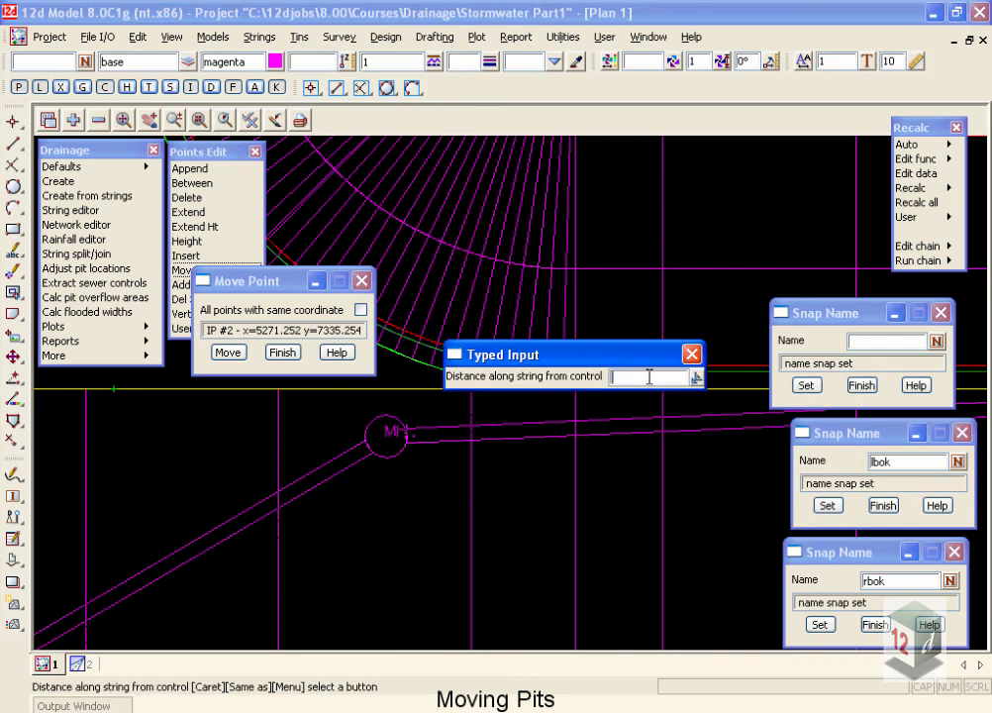
pyautogui.write('1')
pyautogui.press('Return')
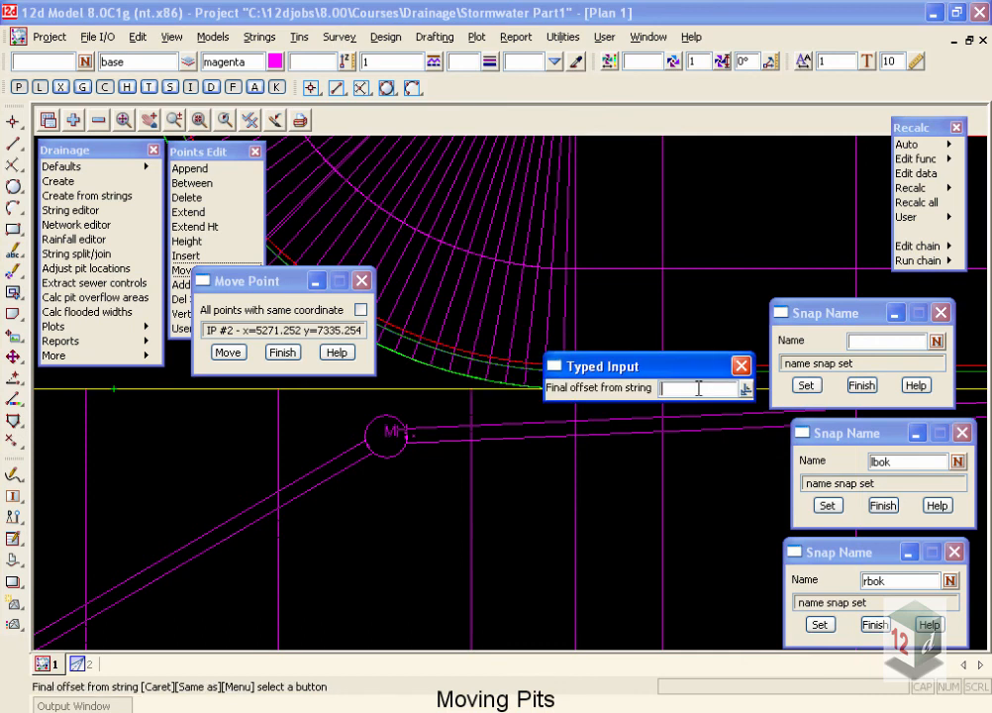
pyautogui.write('0')
pyautogui.press('Return')
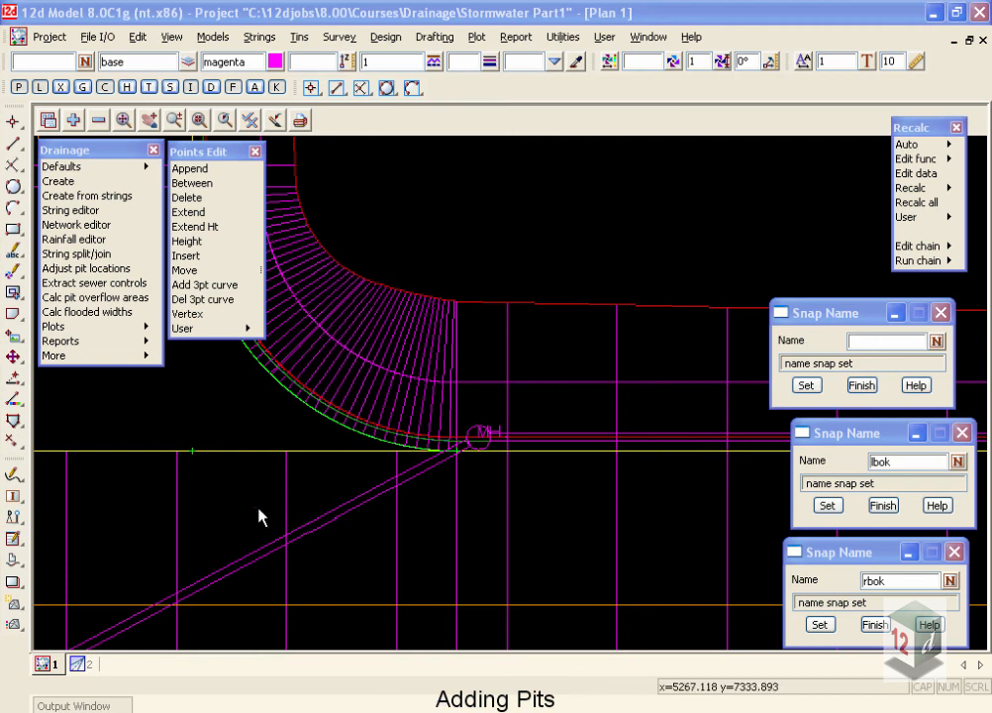
# - Start the Append point command and pick the end manhole of drainage string 2 on Road 2, cycling past the road strings
pyautogui.scroll(-2, 243, 514)
pyautogui.scroll(-2, 238, 512)
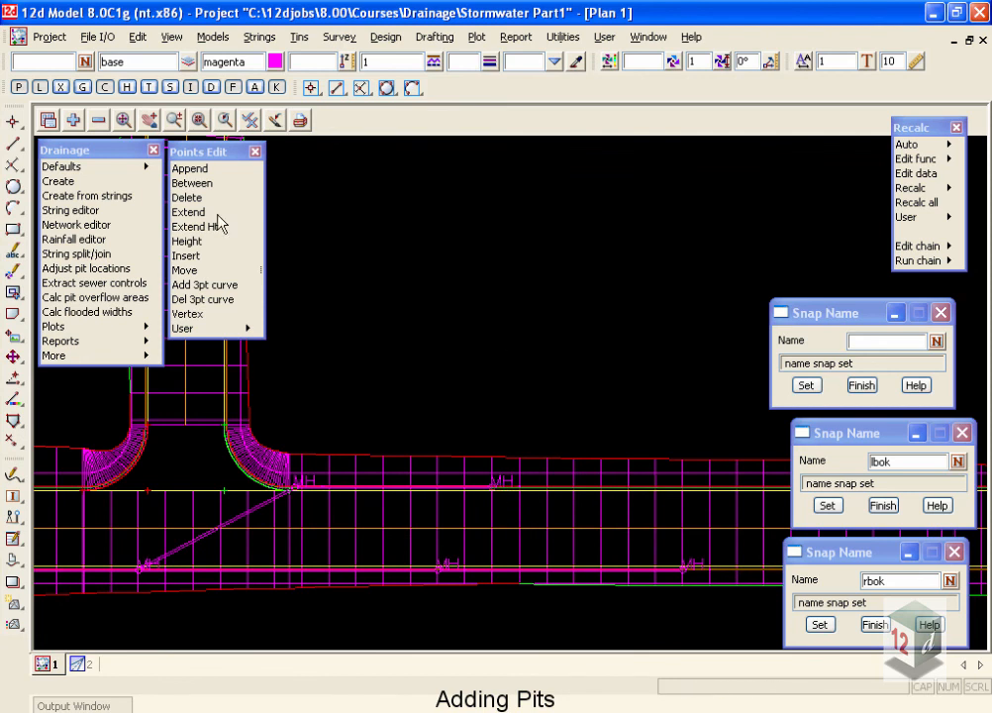
pyautogui.click(189, 169)
pyautogui.click(243, 235)
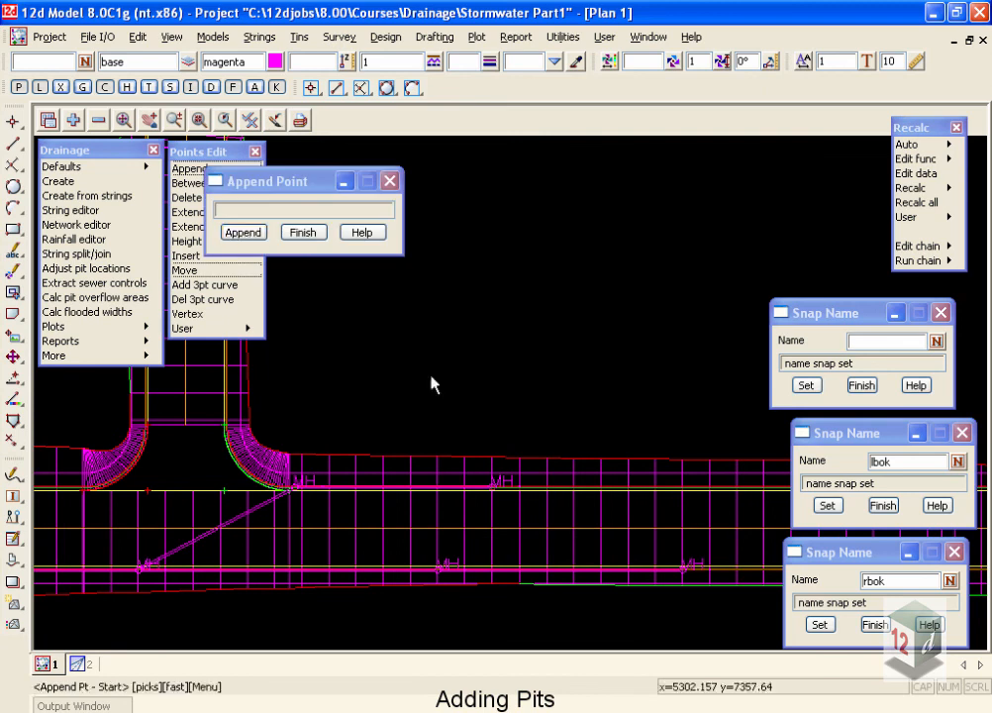
pyautogui.click(493, 489)
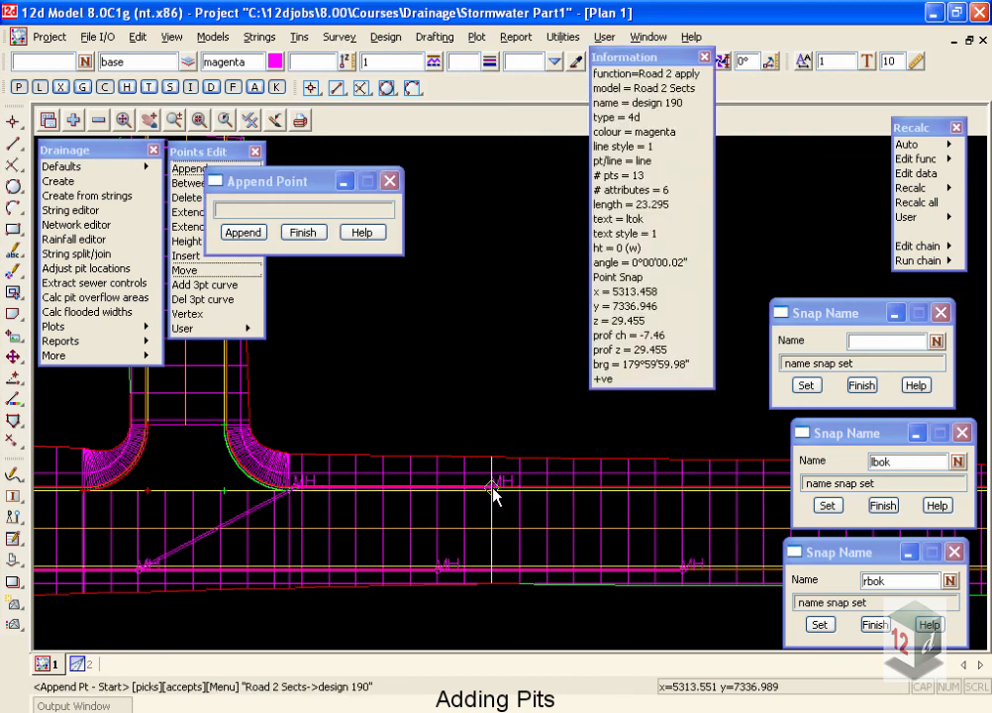
pyautogui.click(493, 489)
pyautogui.click(493, 489)
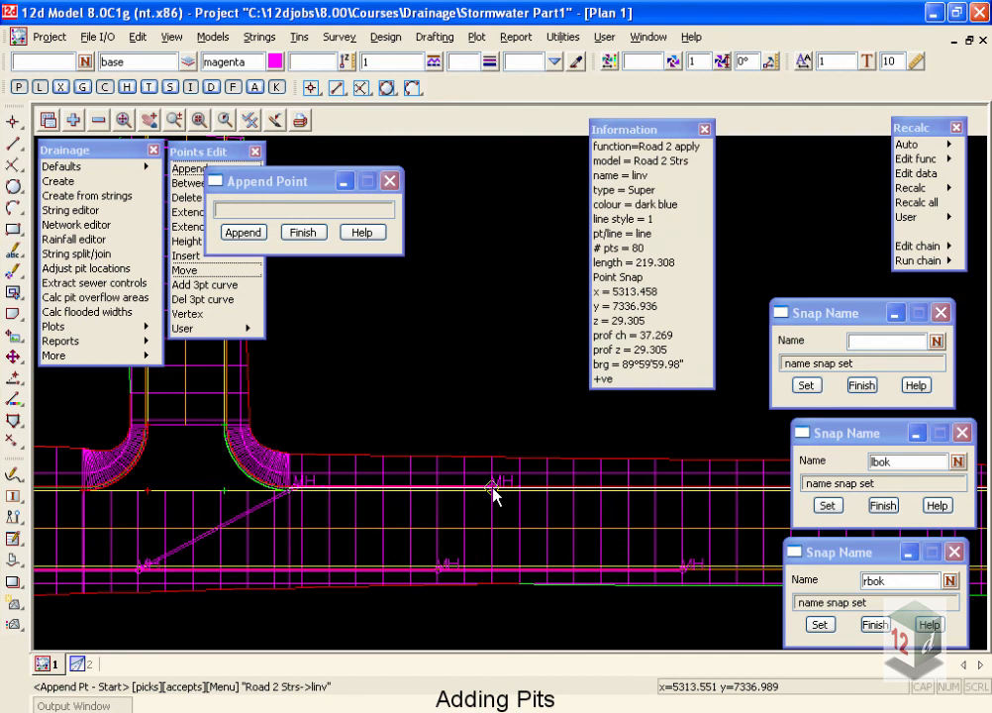
pyautogui.click(493, 492)
pyautogui.middleClick(493, 492)
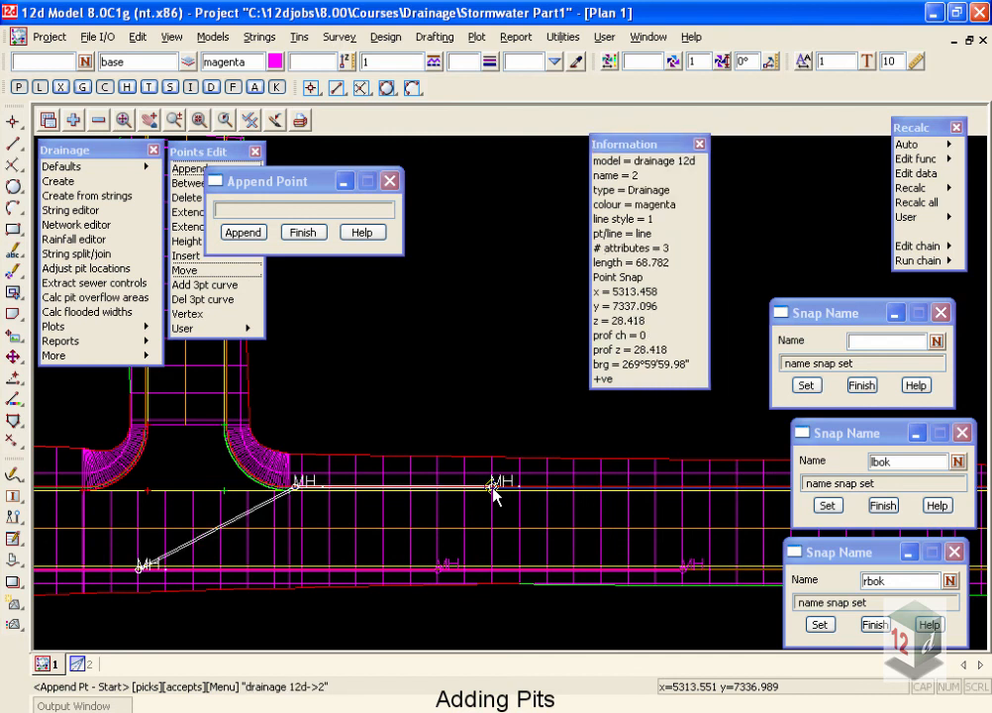
pyautogui.middleClick(493, 493)
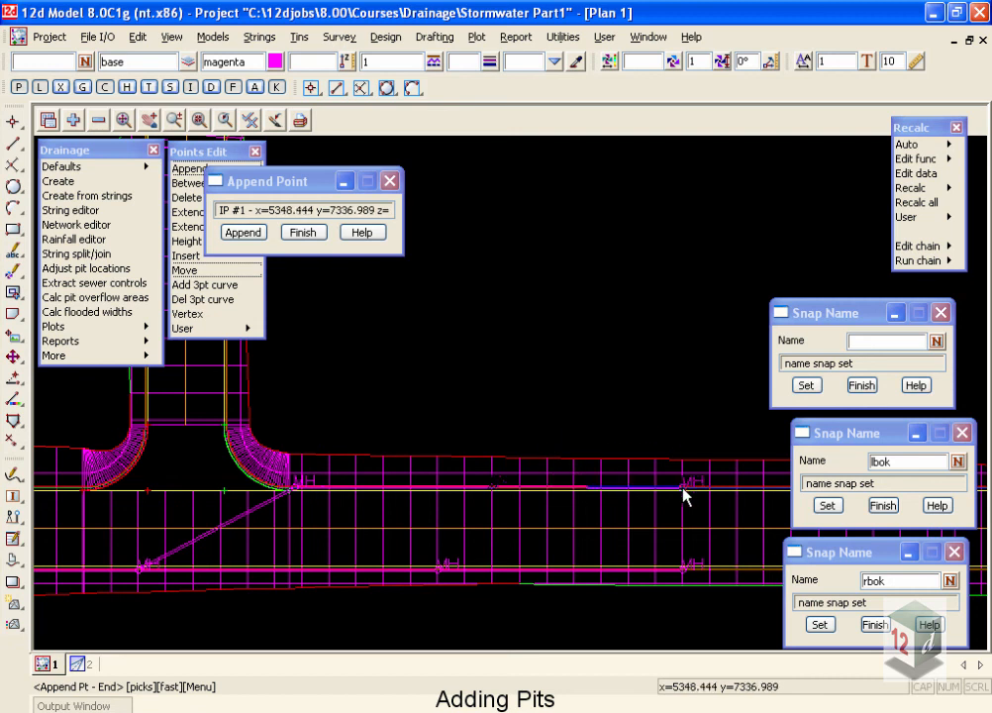
# - Set the name snap to lbok, place the appended manhole on that string about 35 m beyond the end manhole, and finish appending
pyautogui.click(827, 505)
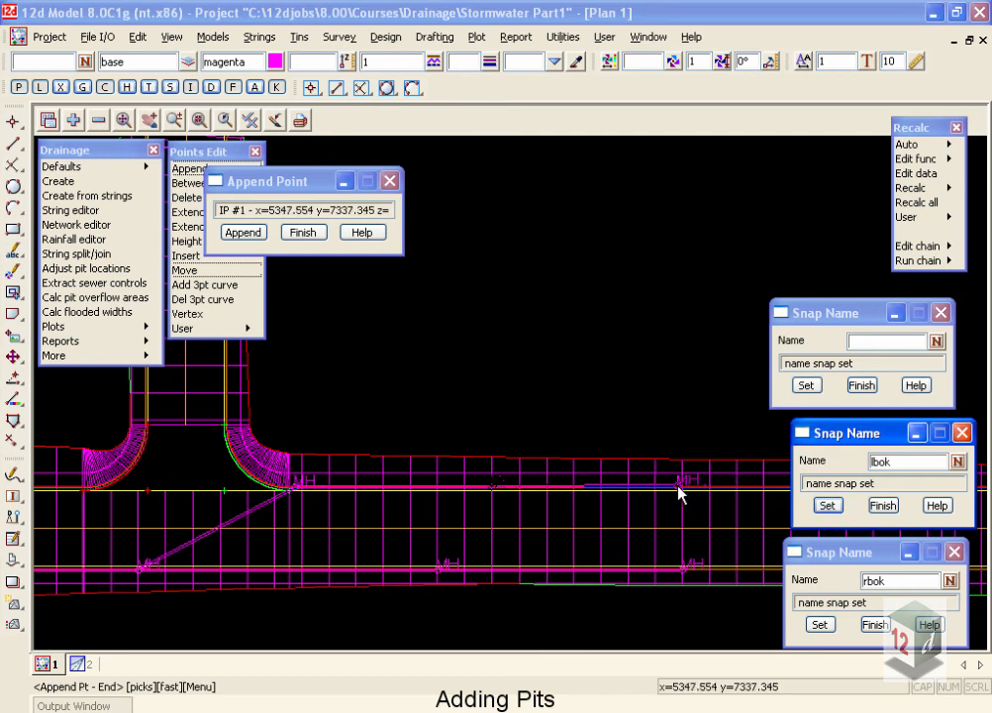
pyautogui.click(681, 494)
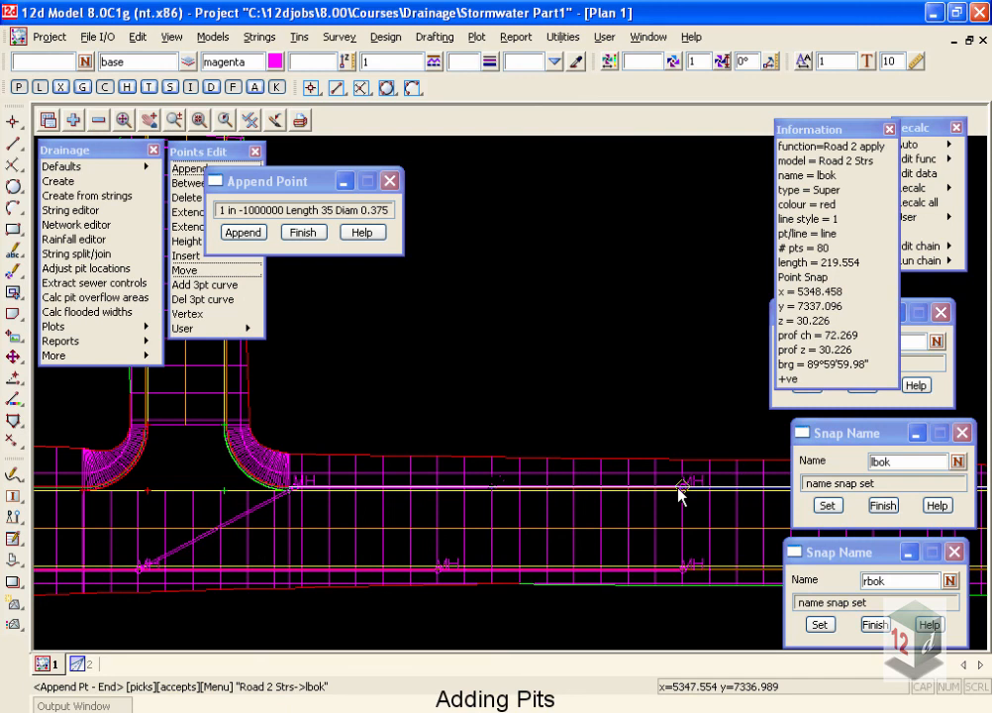
pyautogui.click(680, 494)
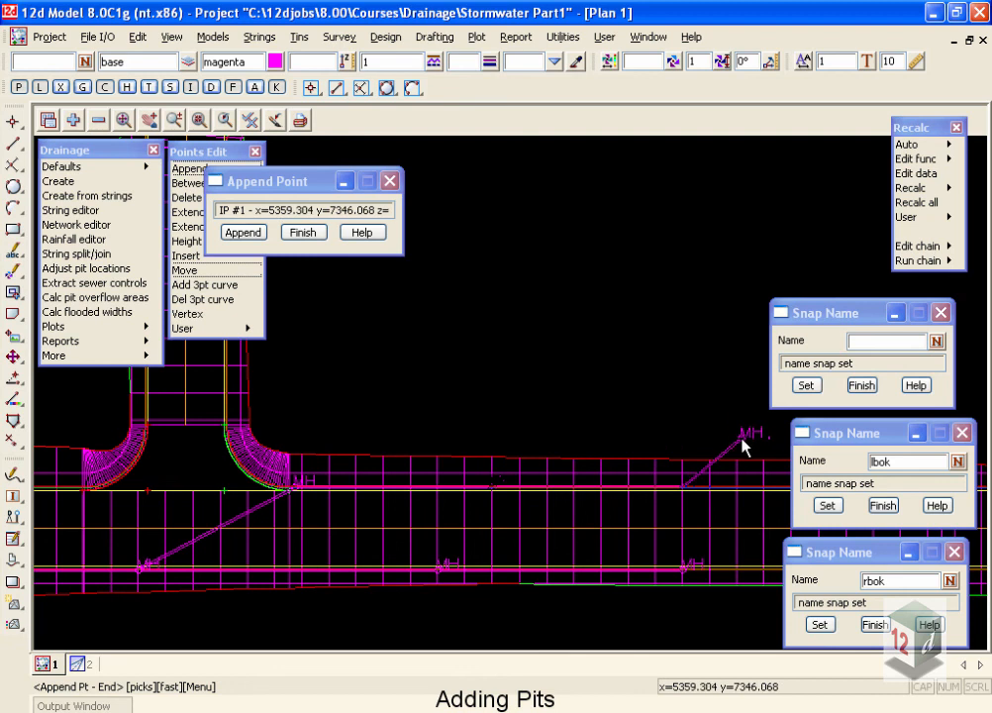
pyautogui.click(303, 234)
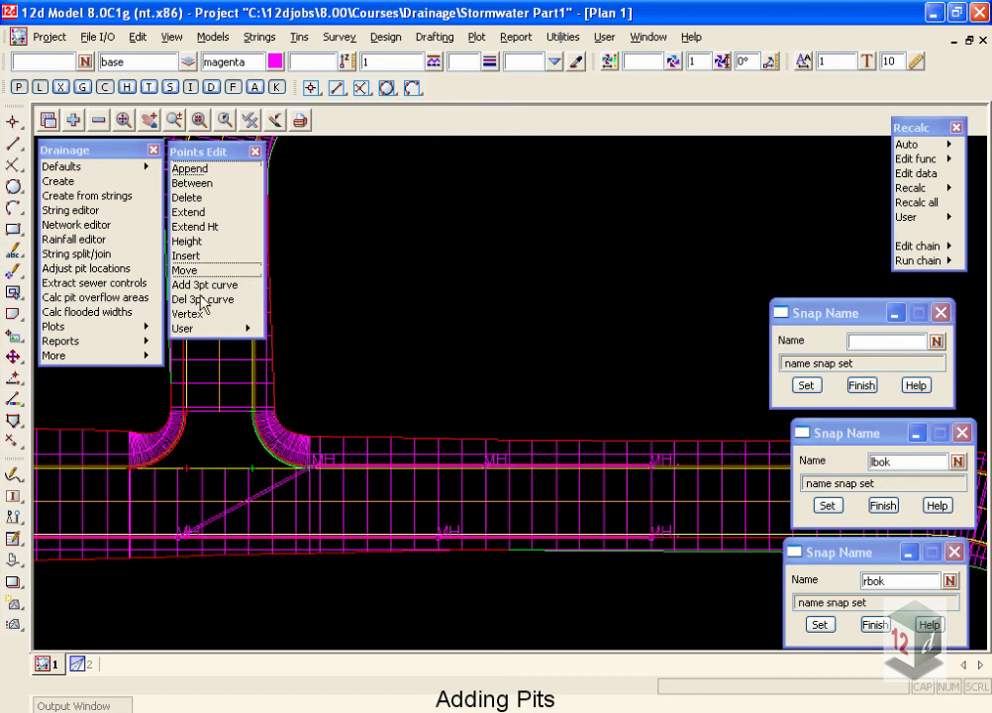
# - Start the Insert point command, set the blank name snap, and pick drainage string 2's pipe between its appended manhole and the adjacent one
pyautogui.click(186, 256)
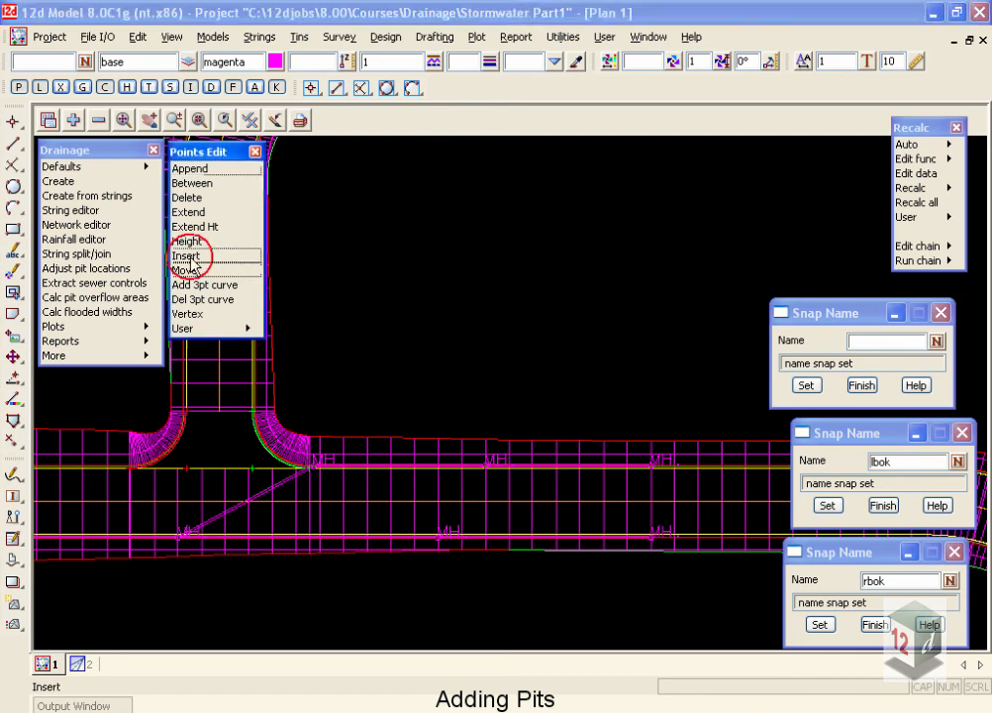
pyautogui.click(586, 471)
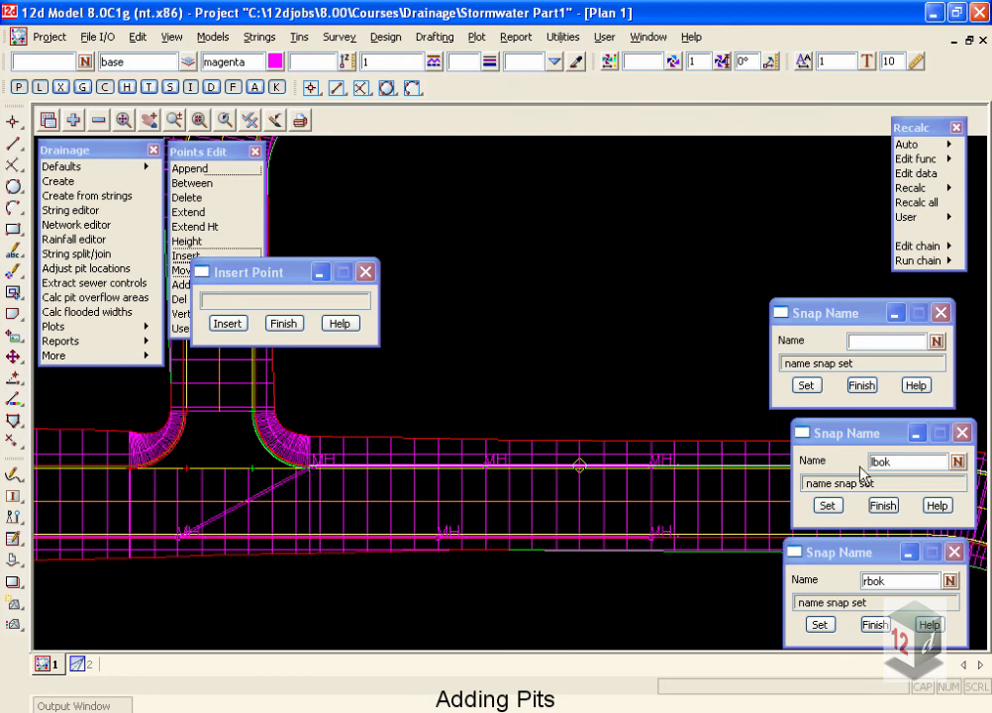
pyautogui.click(806, 385)
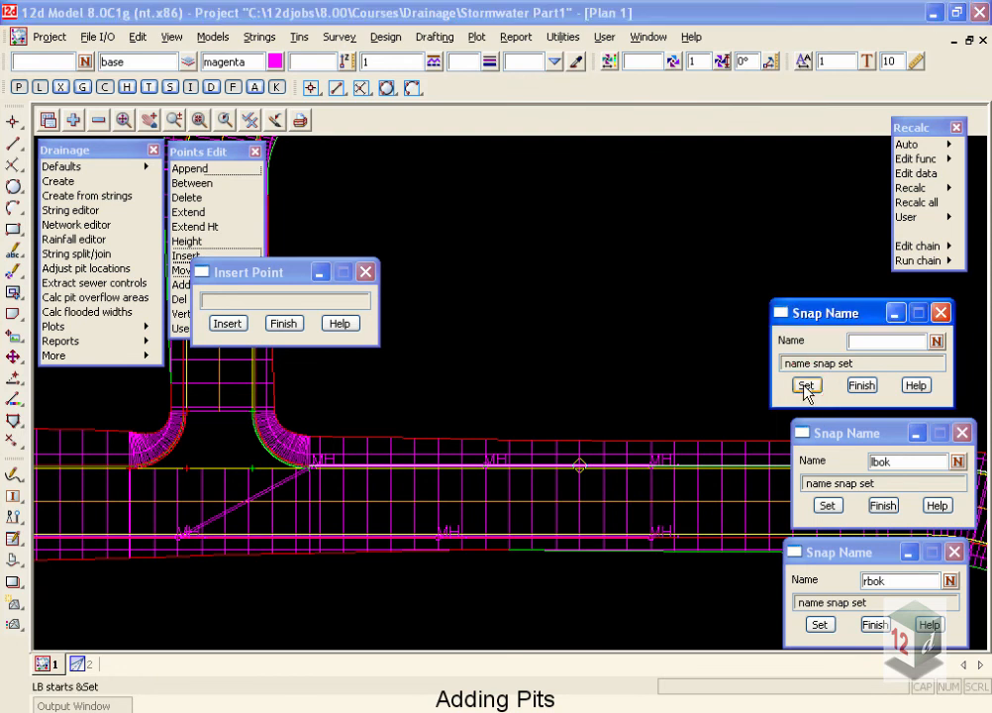
pyautogui.click(579, 470)
pyautogui.click(579, 470)
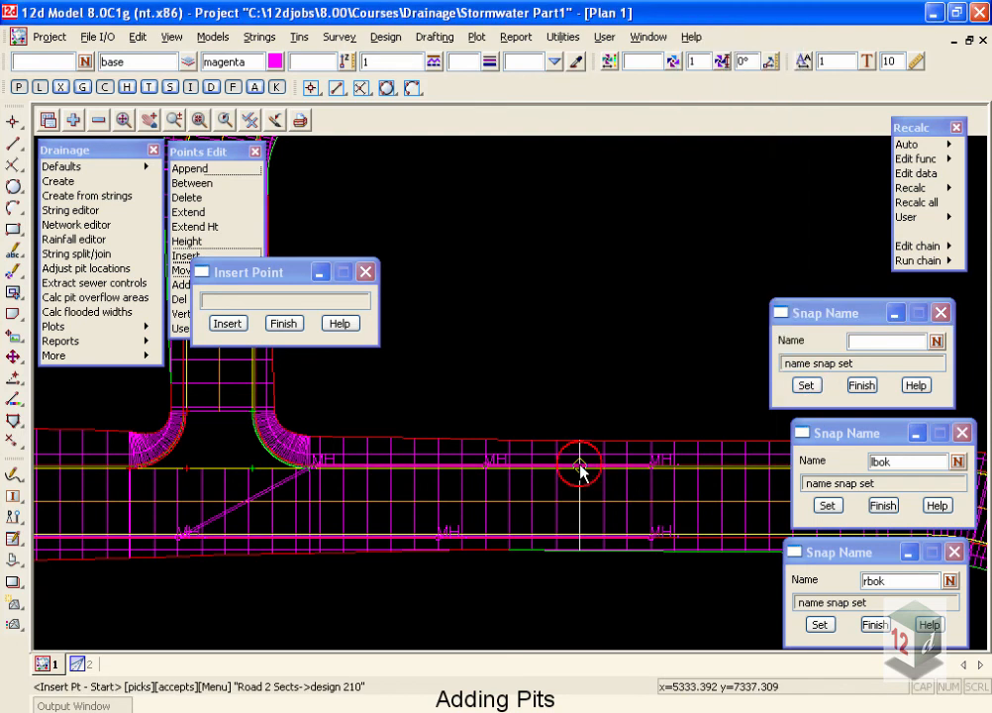
pyautogui.click(579, 470)
pyautogui.click(579, 470)
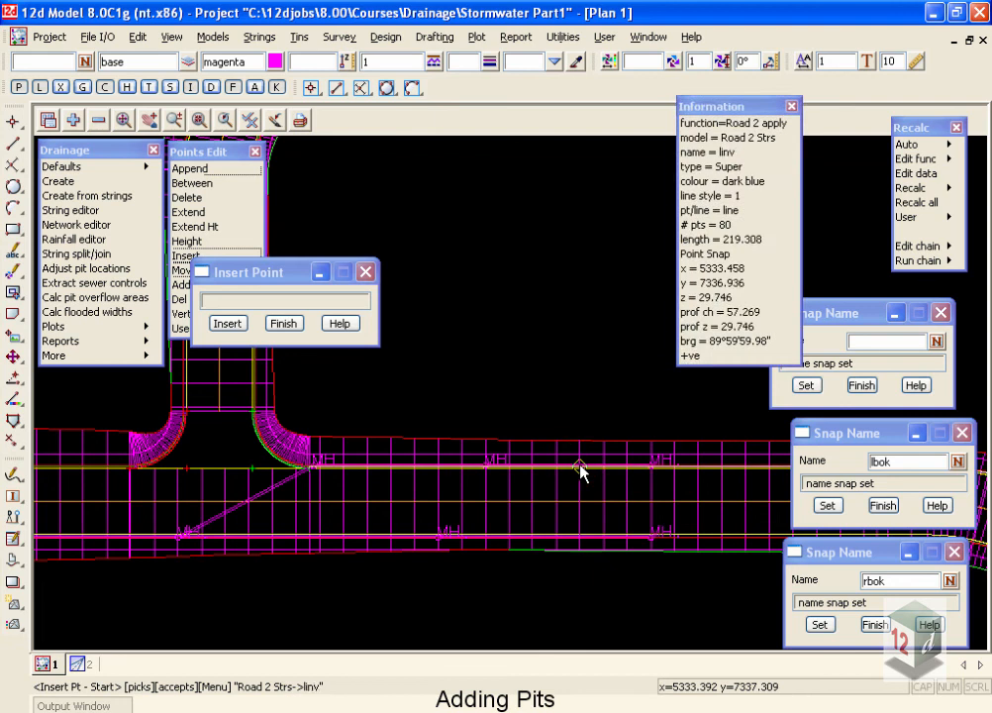
pyautogui.click(580, 470)
pyautogui.click(579, 470)
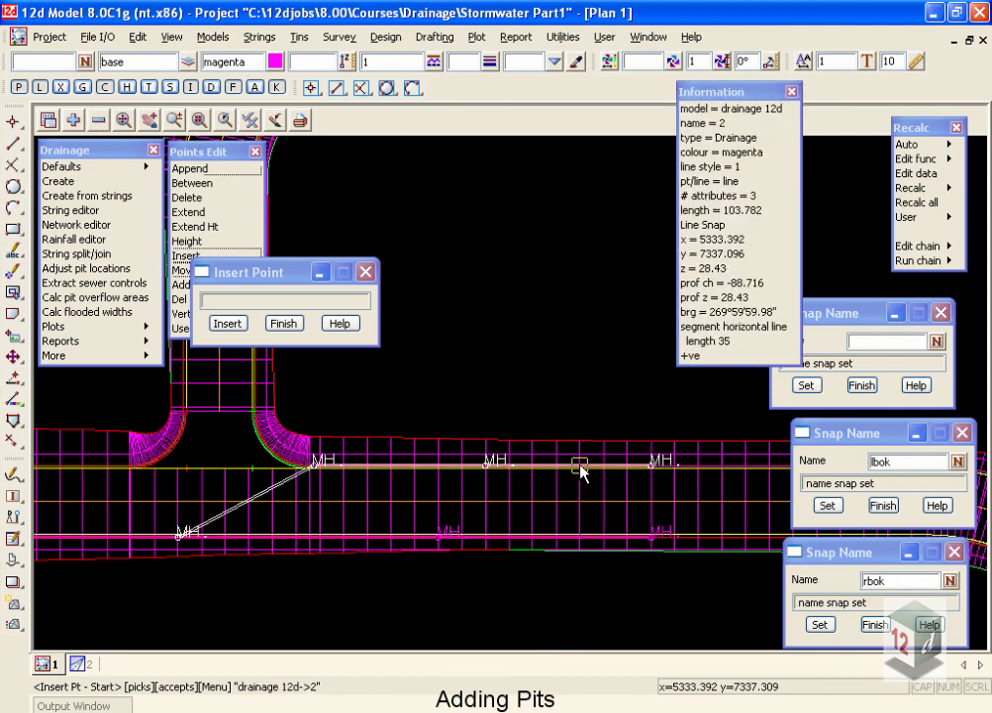
pyautogui.middleClick(579, 471)
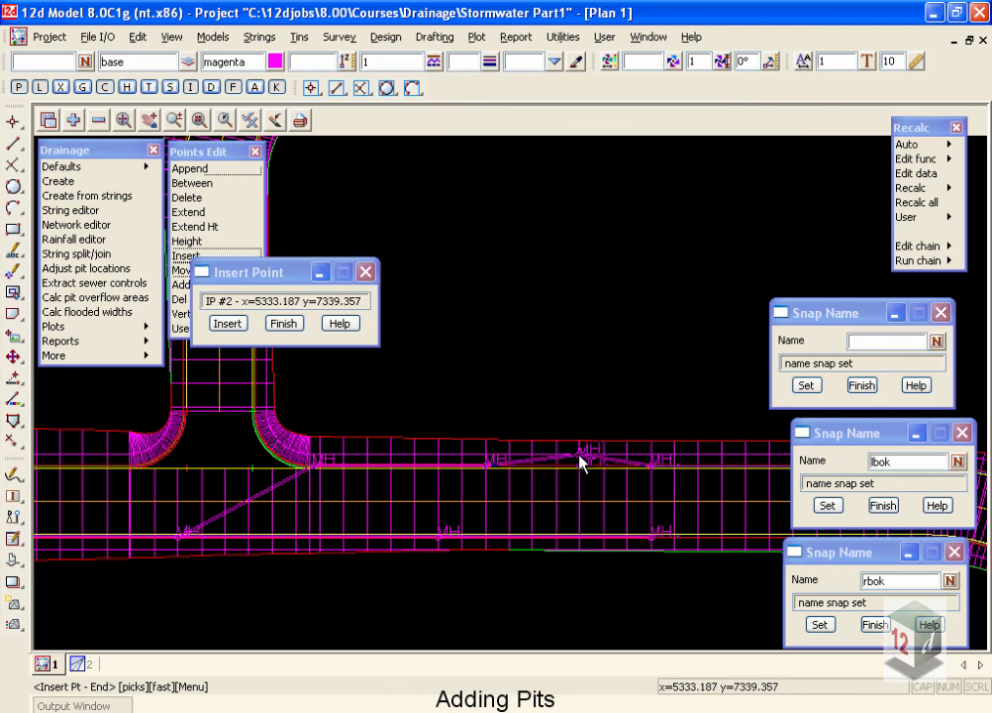
# - Set the name snap to lbok, place the inserted manhole on Road 2's lbok string about 17 m along, and finish inserting
pyautogui.click(827, 507)
pyautogui.scroll(2, 560, 479)
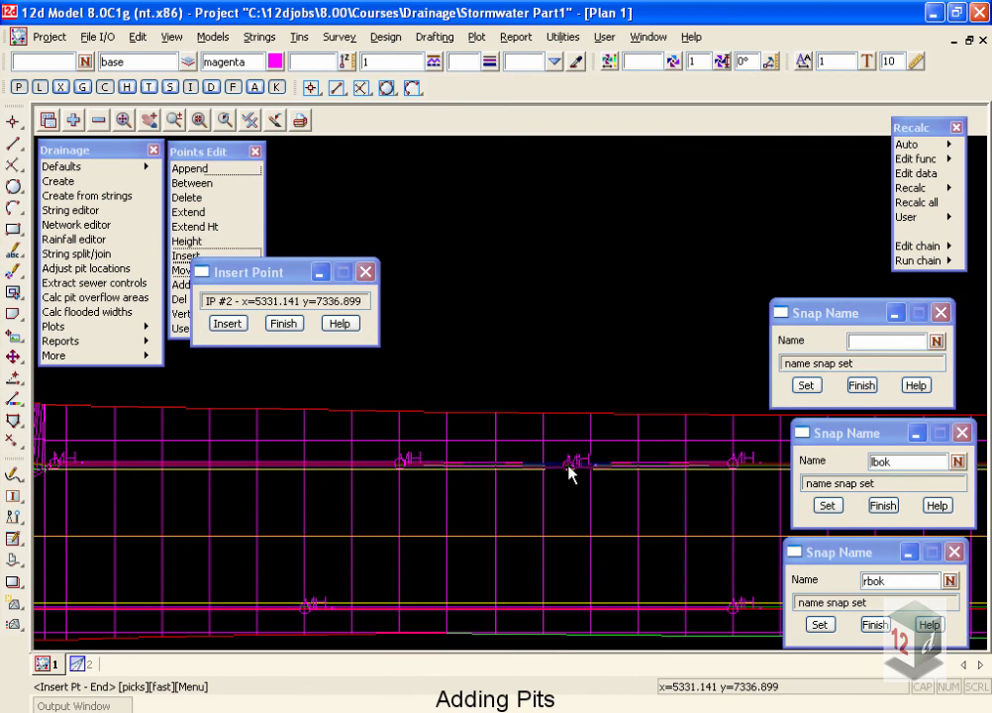
pyautogui.click(571, 468)
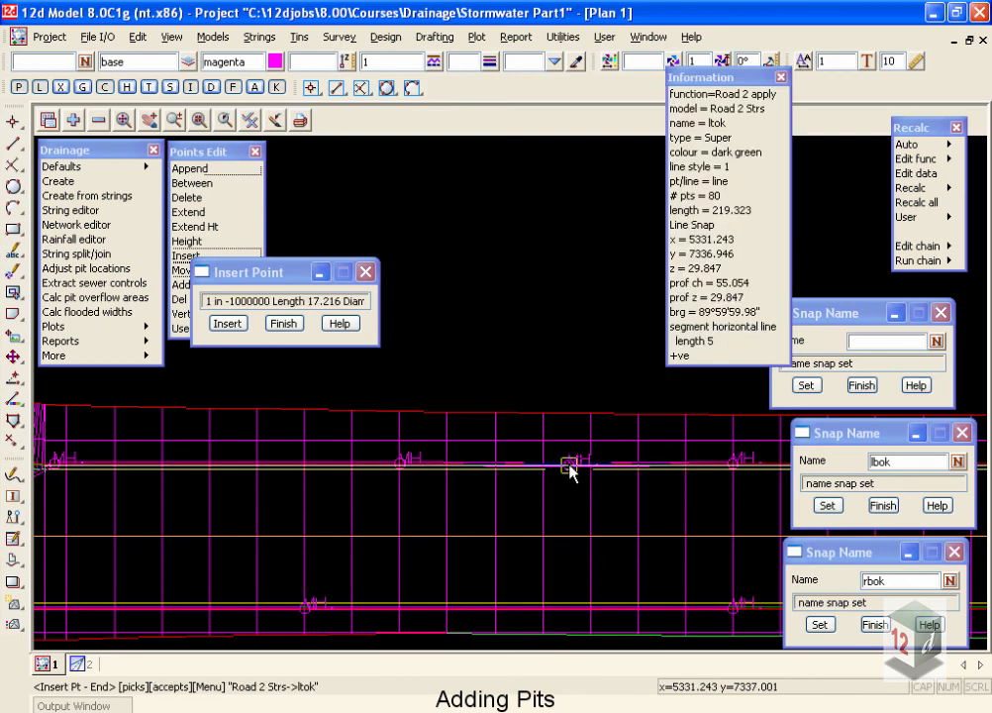
pyautogui.click(571, 467)
pyautogui.click(571, 467)
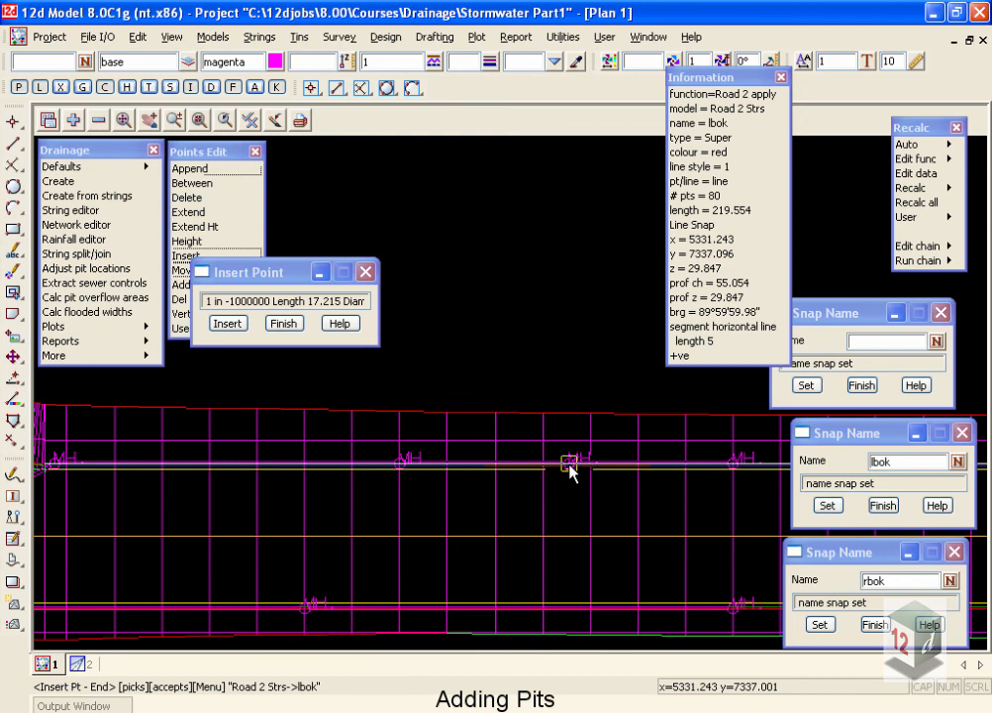
pyautogui.middleClick(570, 467)
pyautogui.scroll(-2, 571, 471)
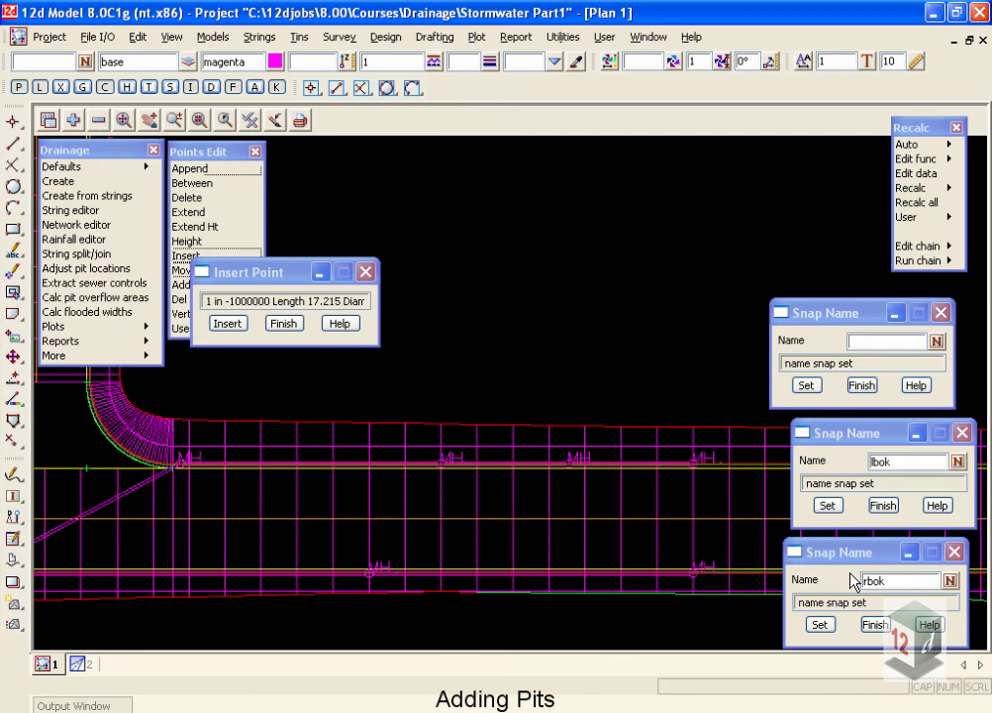
pyautogui.click(283, 323)
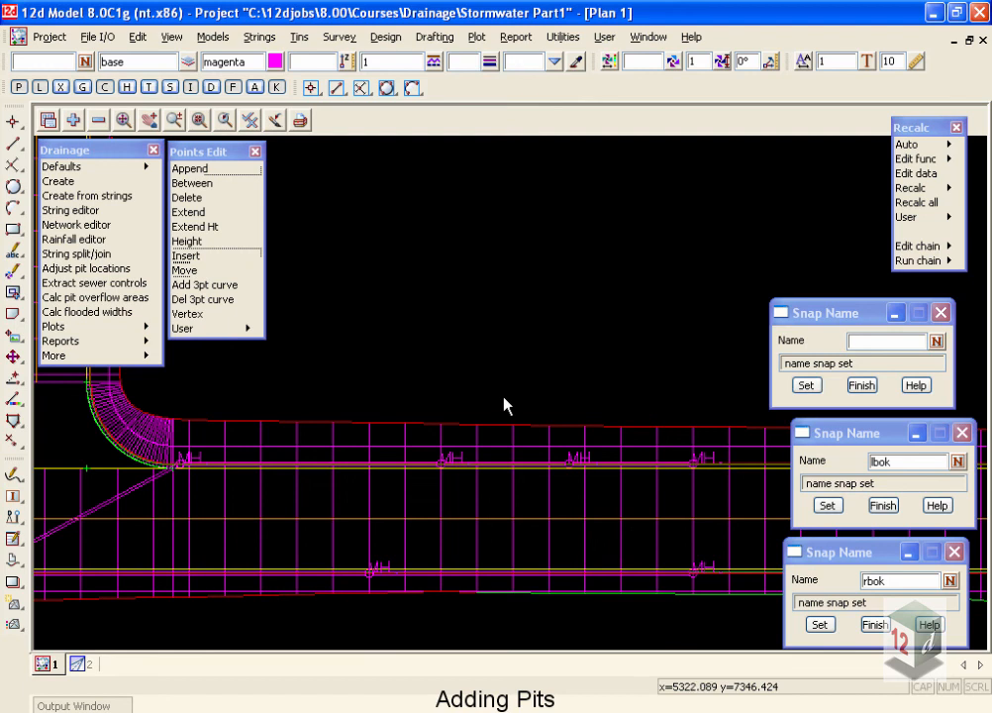
# - Undo the inserted and appended manholes on drainage string 2, and close the three name snap dialogs
pyautogui.hotkey('ctrl', 'z')
pyautogui.hotkey('ctrl', 'z')
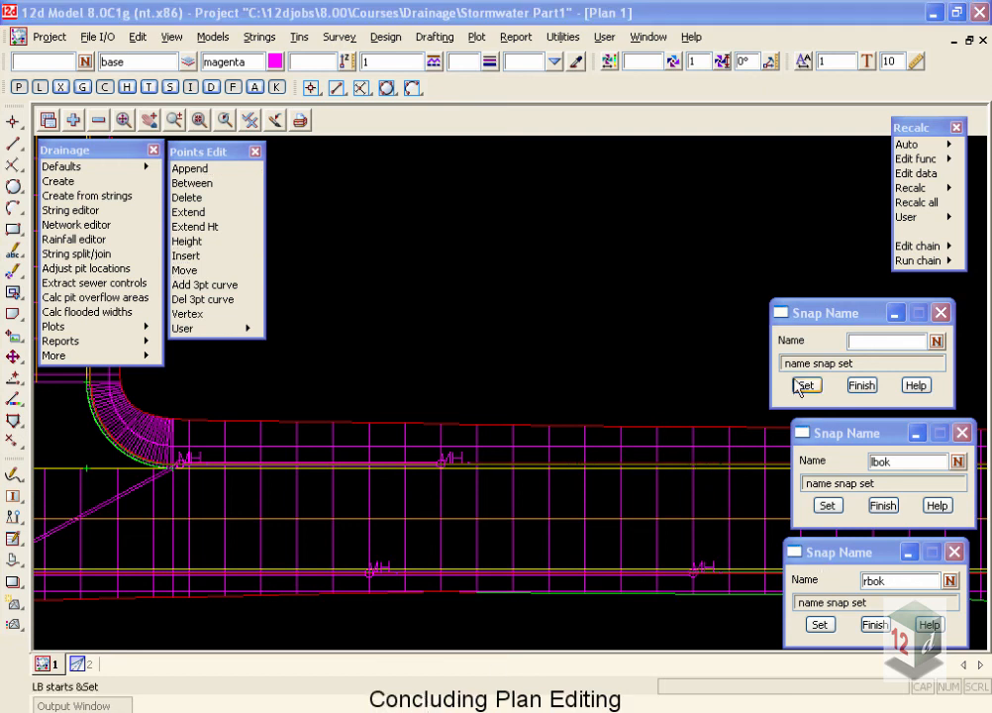
pyautogui.click(868, 342)
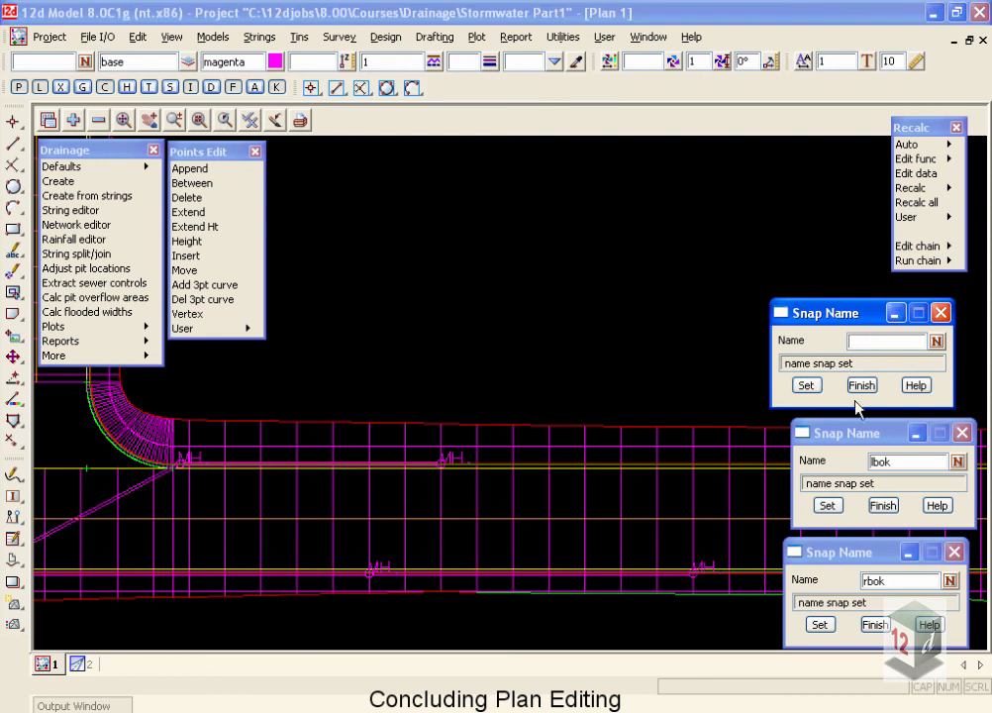
pyautogui.click(861, 386)
pyautogui.click(883, 505)
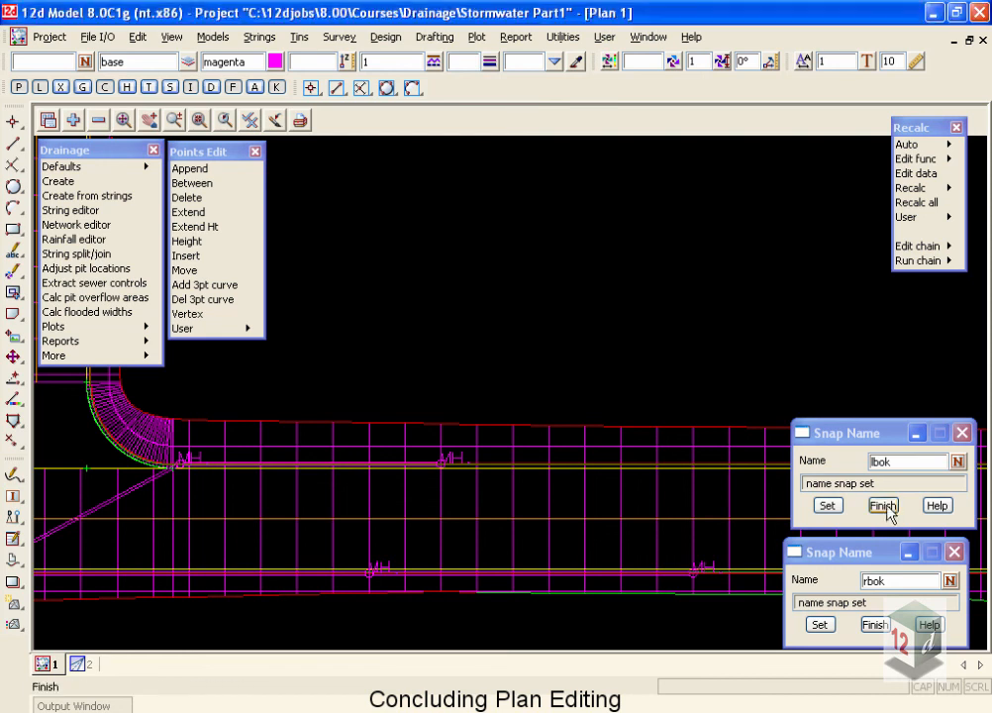
pyautogui.click(874, 624)
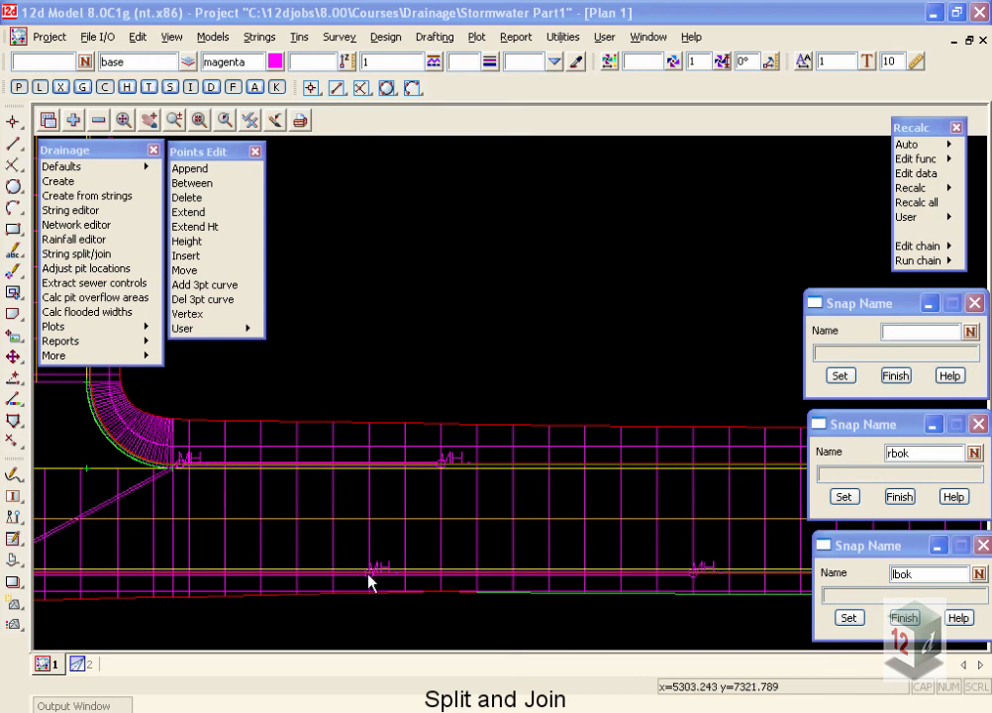
# - Split drainage string 2 at its manhole beside the kerb return, leaving the upstream and downstream string names blank
pyautogui.click(84, 256)
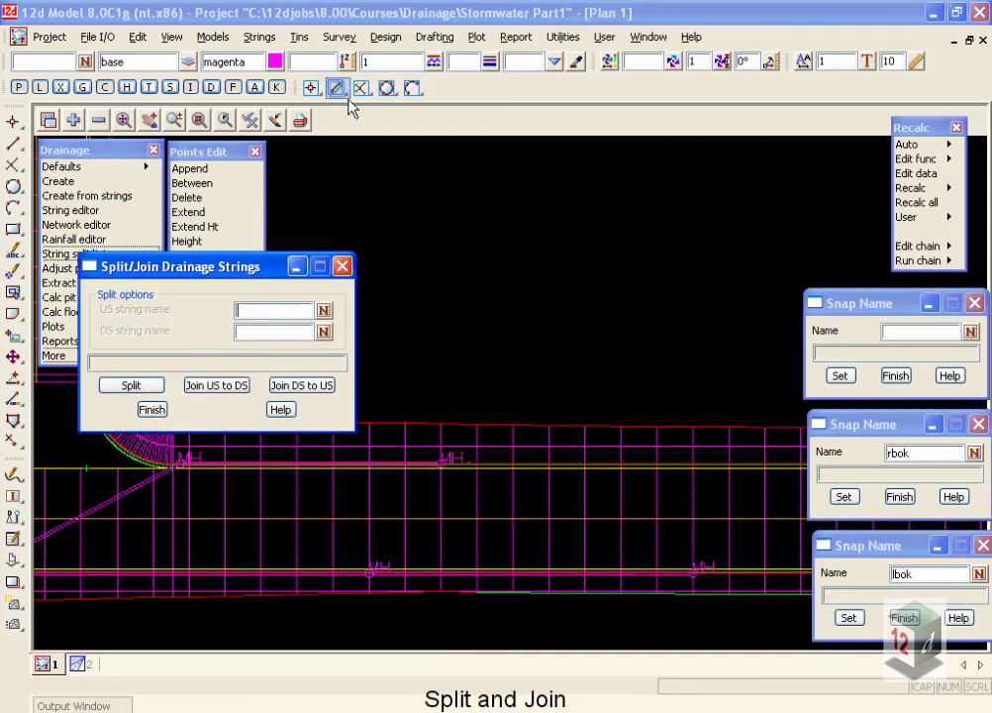
pyautogui.click(260, 37)
pyautogui.moveTo(328, 178)
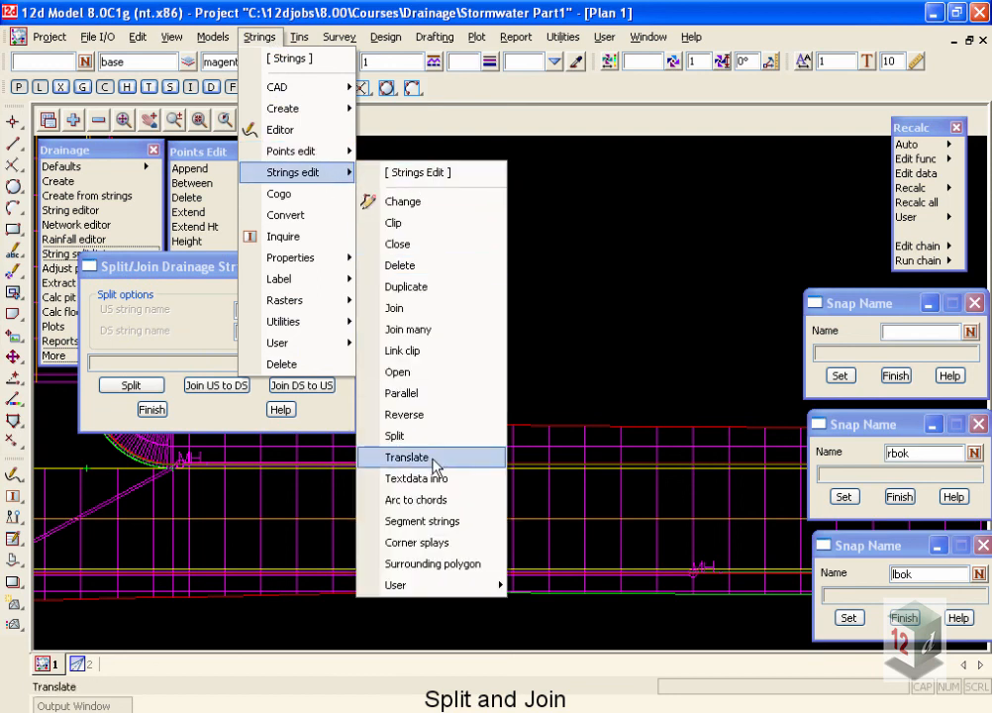
pyautogui.click(637, 299)
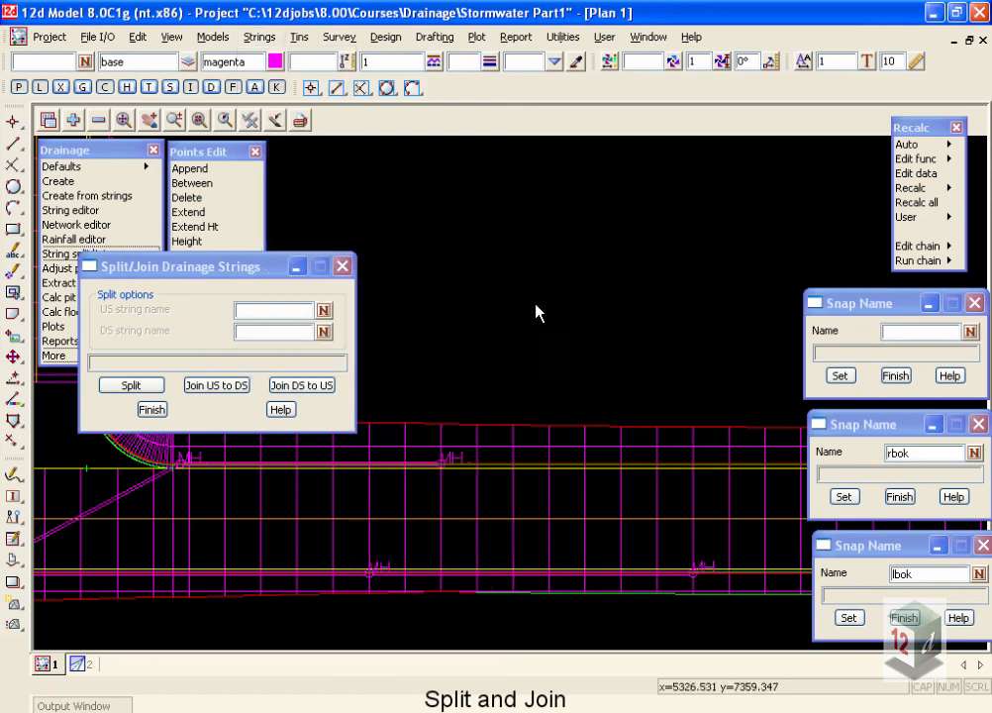
pyautogui.click(124, 385)
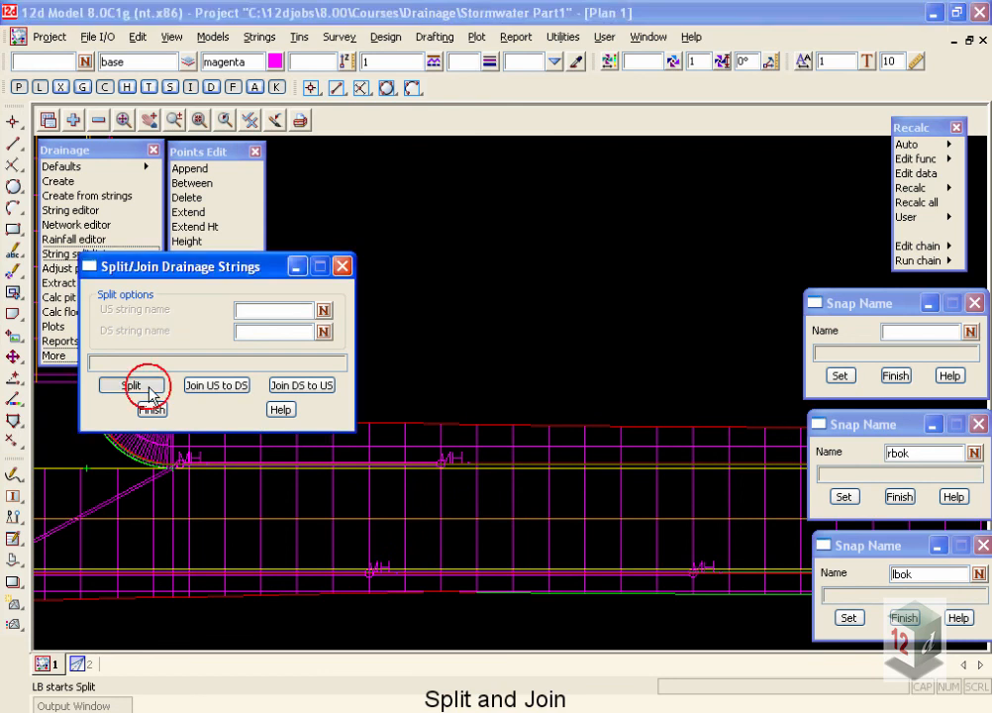
pyautogui.click(181, 461)
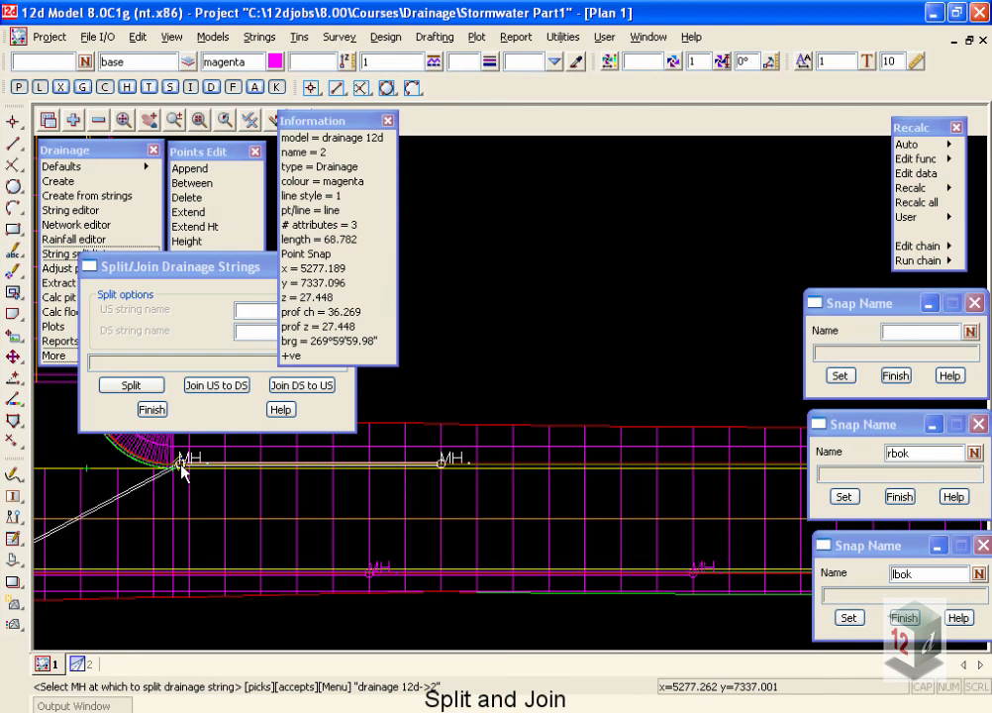
pyautogui.middleClick(182, 465)
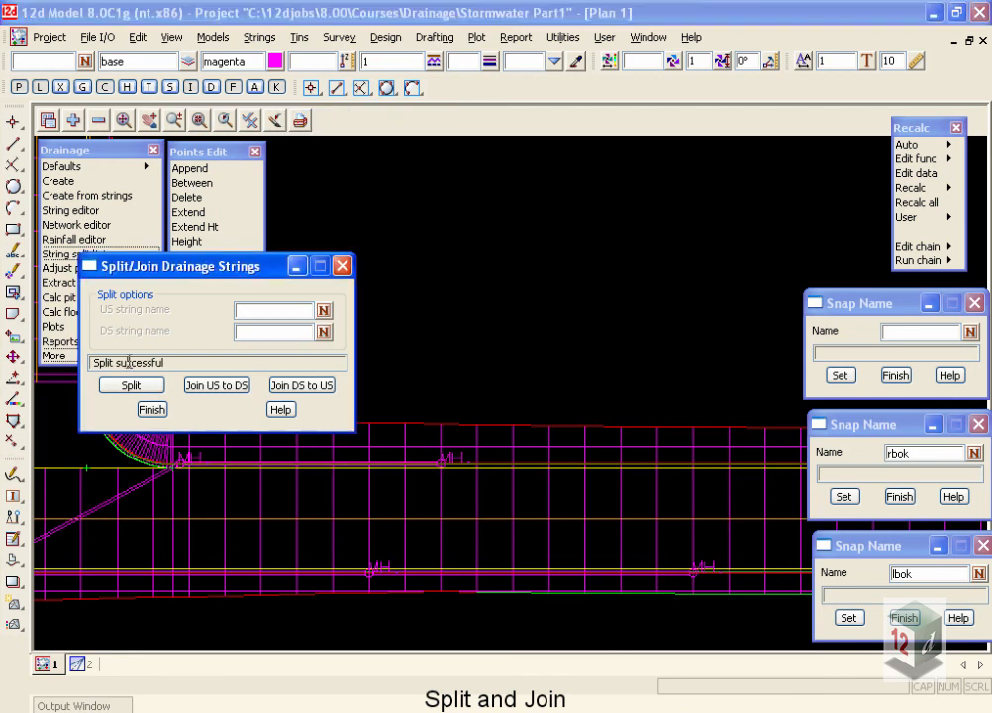
# - Move the split-off upstream pipe's manhole at the kerb return onto drainage string 1's manhole across Road 2, cycling past the road strings
pyautogui.moveTo(153, 268); pyautogui.dragTo(355, 161)
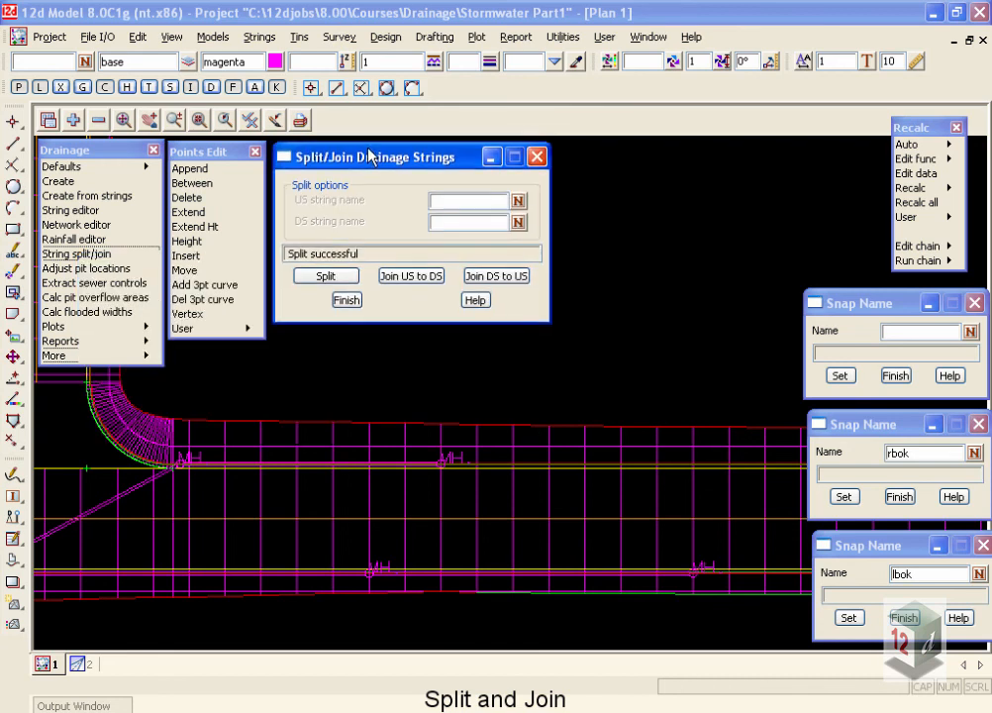
pyautogui.click(188, 270)
pyautogui.click(183, 464)
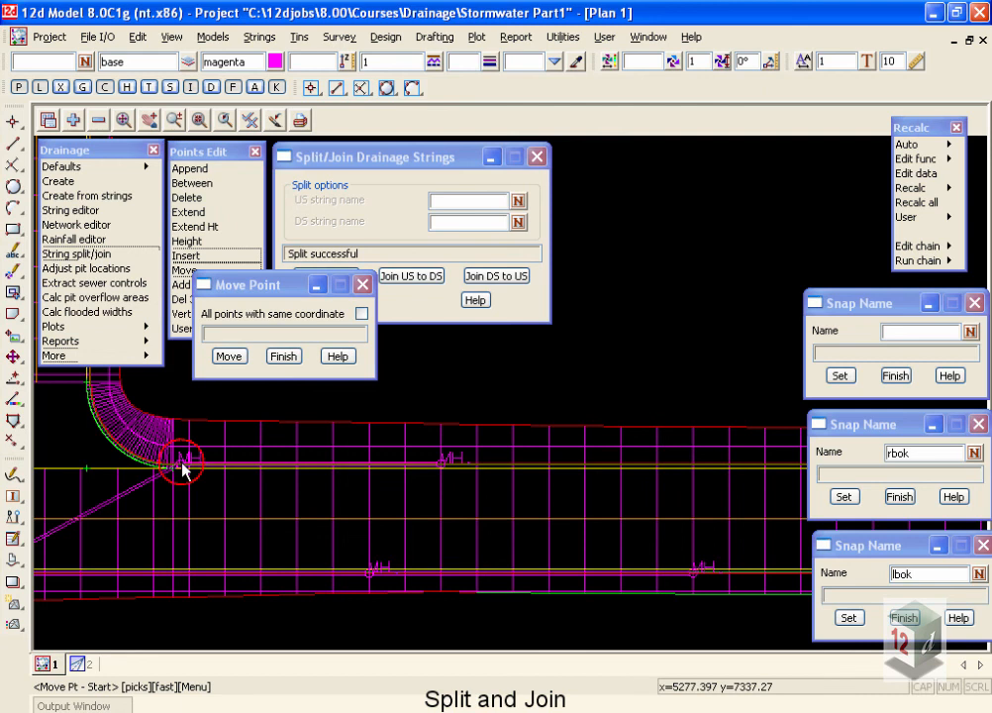
pyautogui.click(182, 463)
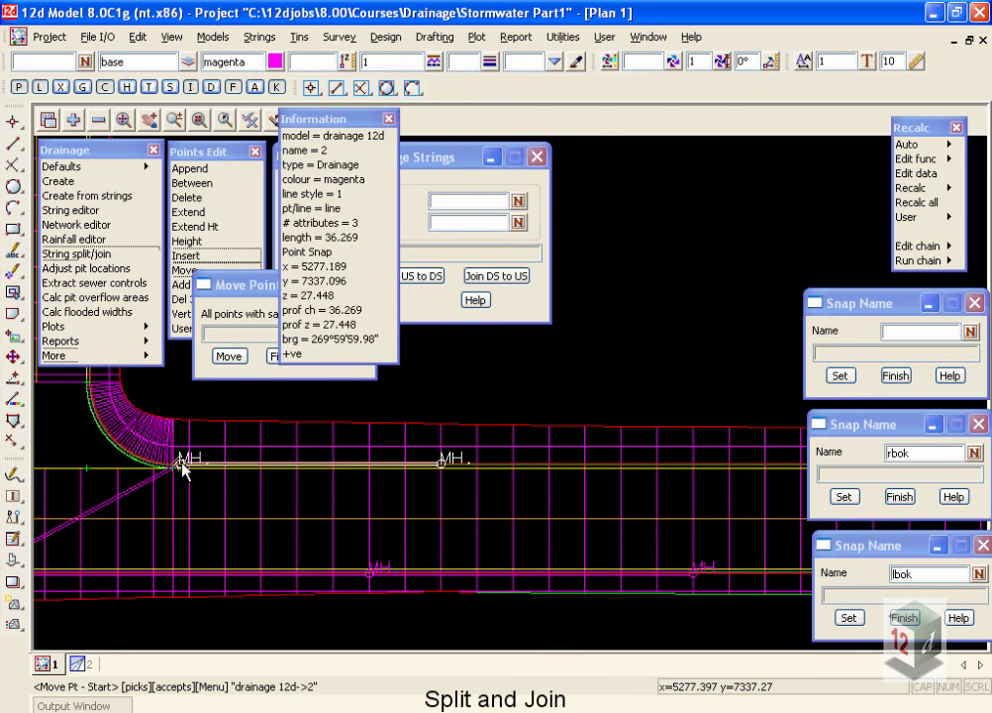
pyautogui.middleClick(182, 463)
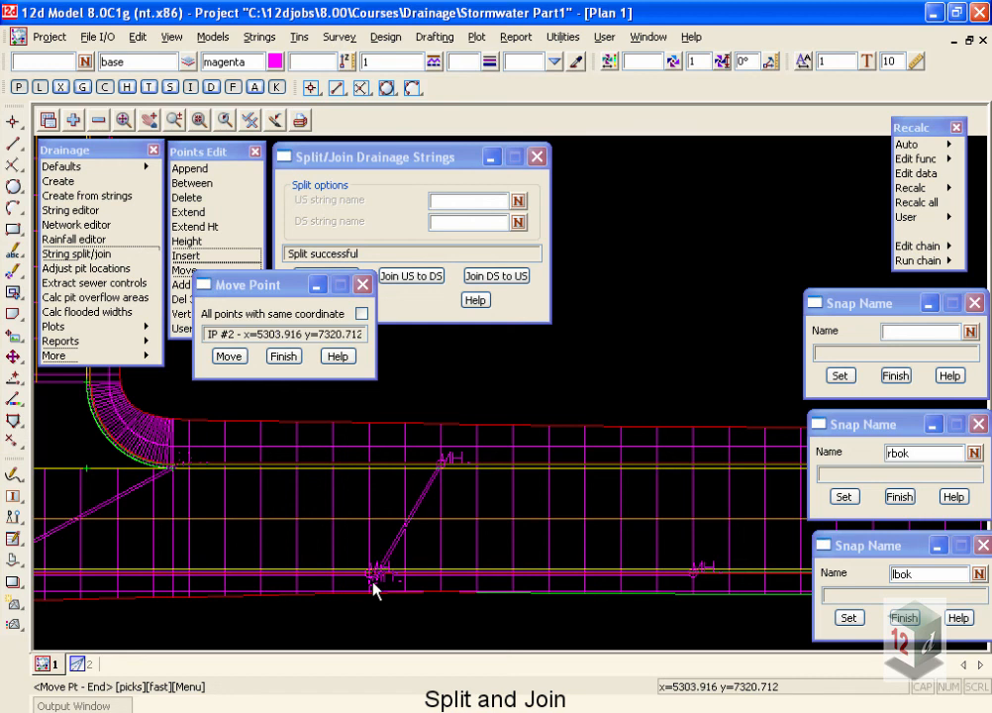
pyautogui.scroll(5, 373, 585)
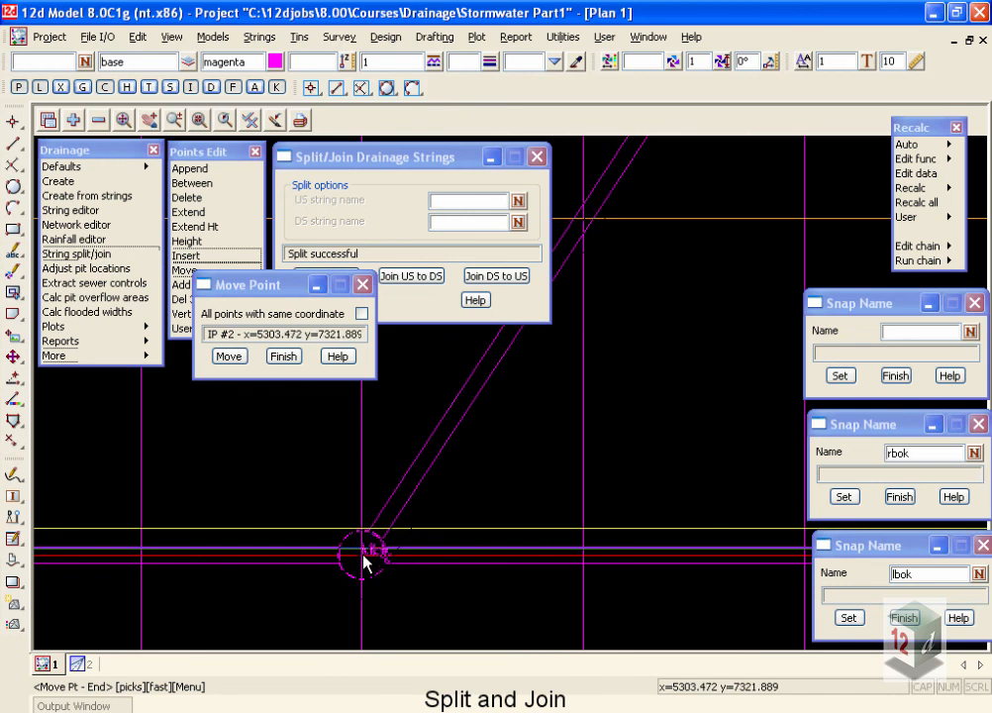
pyautogui.click(362, 560)
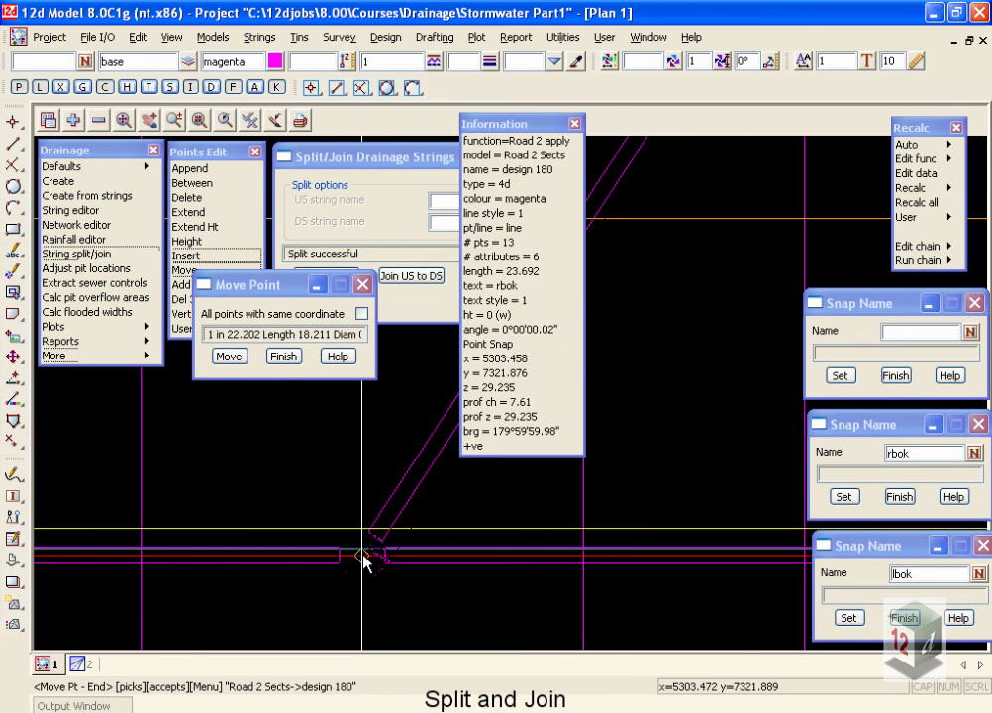
pyautogui.click(362, 560)
pyautogui.click(363, 560)
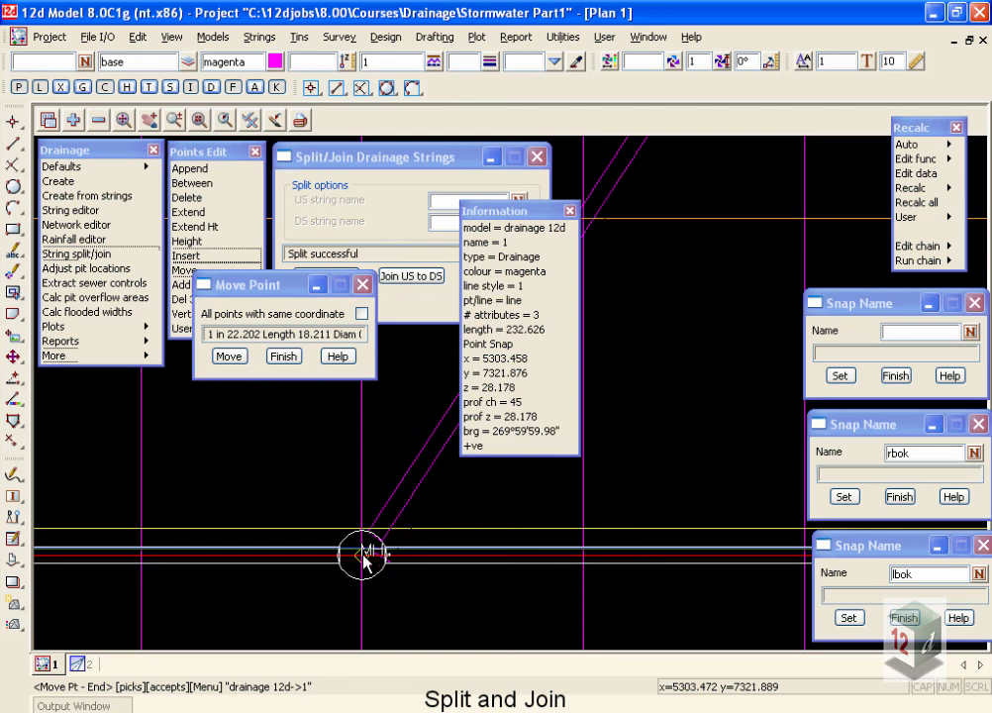
pyautogui.click(362, 561)
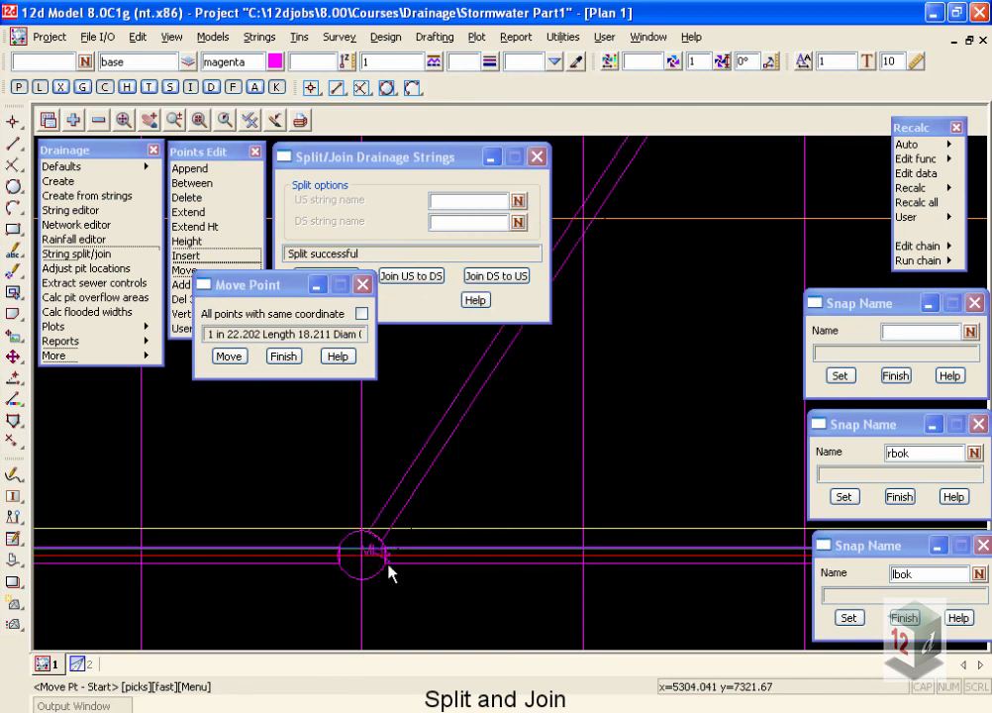
pyautogui.scroll(-7, 336, 465)
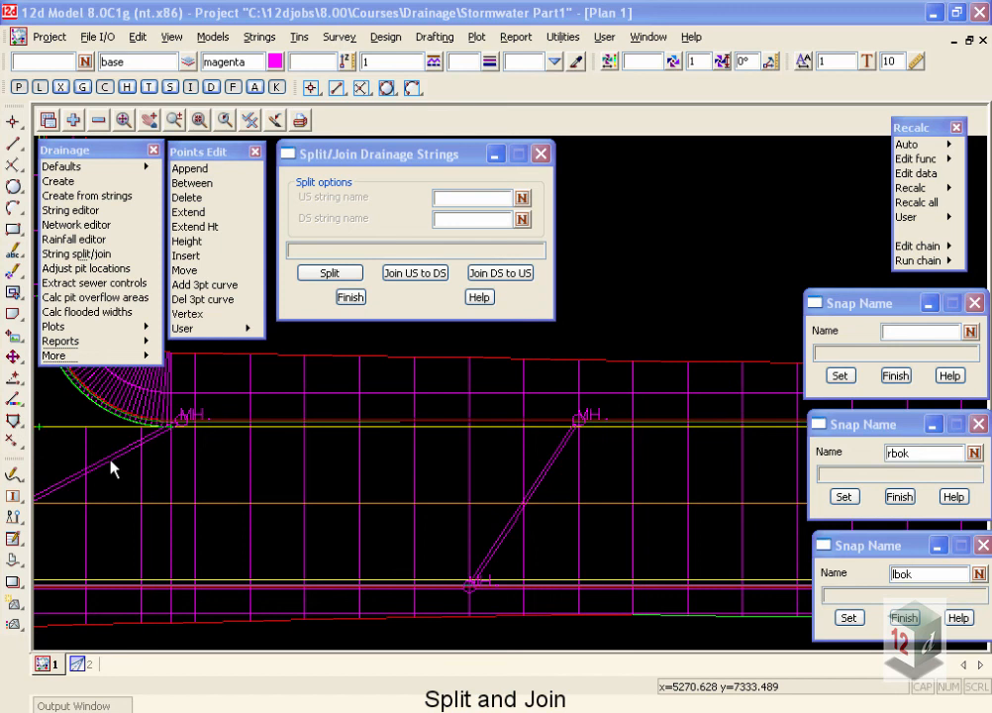
# - Move the upstream pipe's manhole back onto the downstream part's manhole beside the kerb return, and finish moving
pyautogui.click(188, 269)
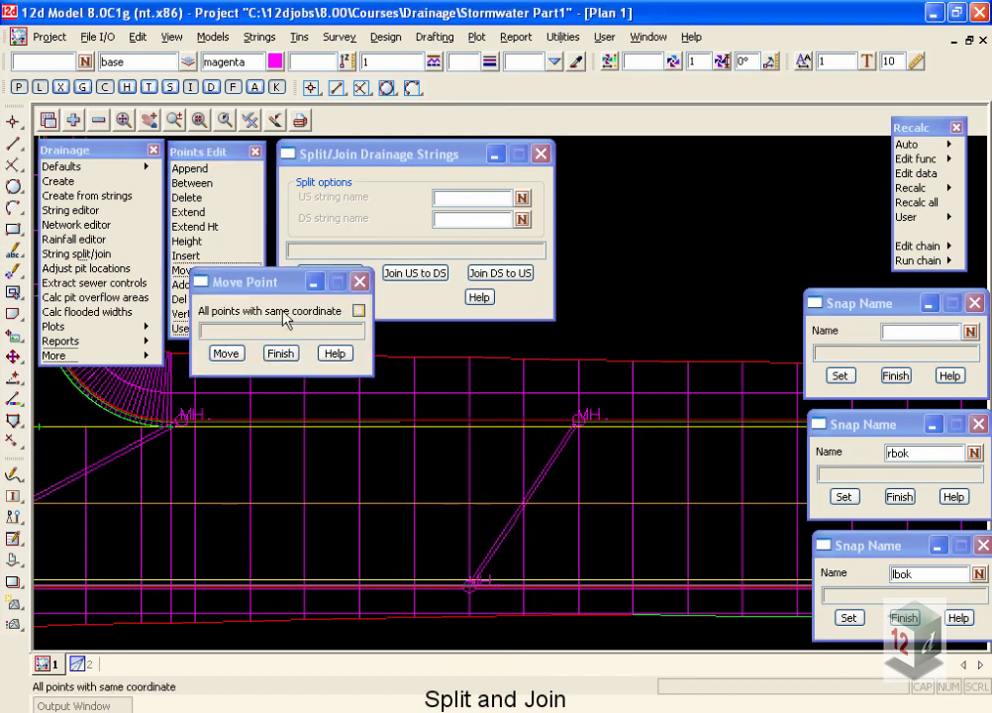
pyautogui.click(472, 586)
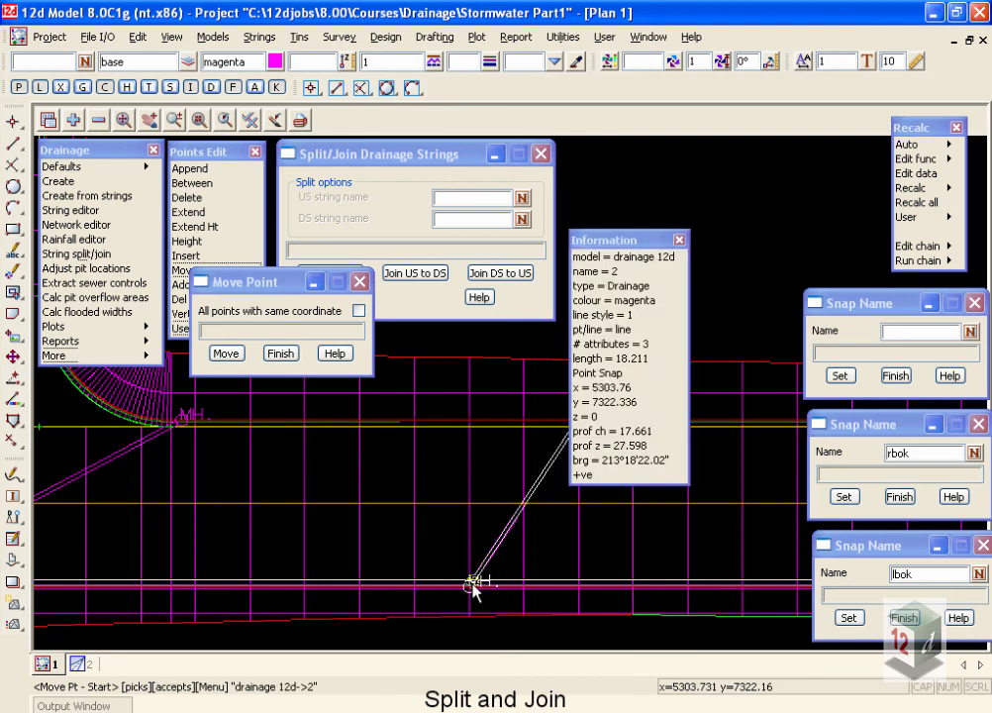
pyautogui.middleClick(472, 586)
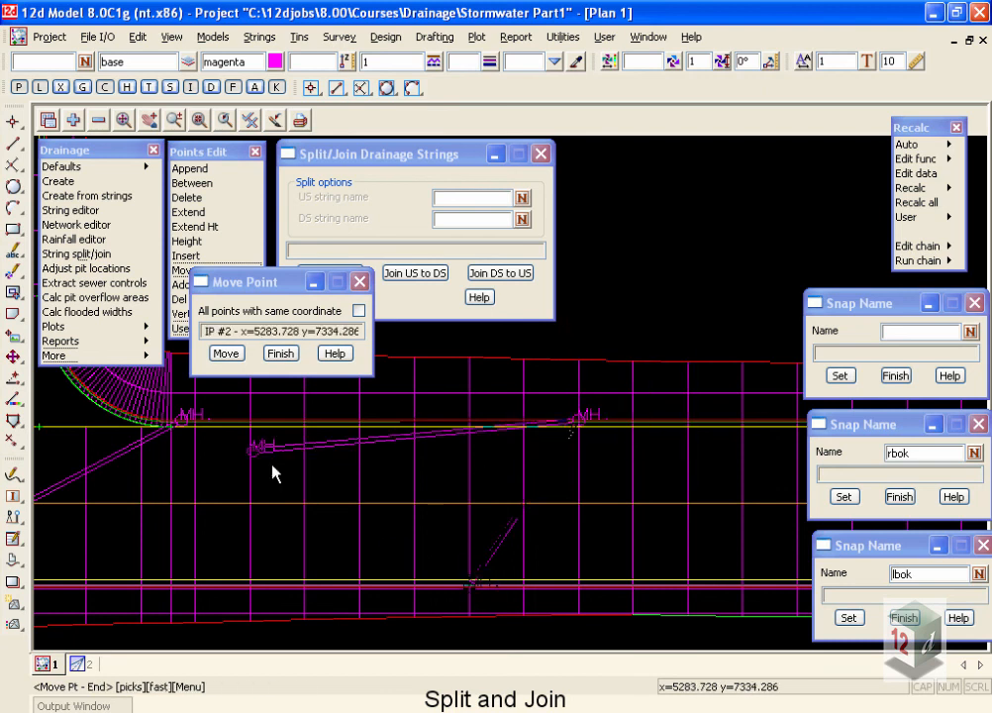
pyautogui.click(177, 426)
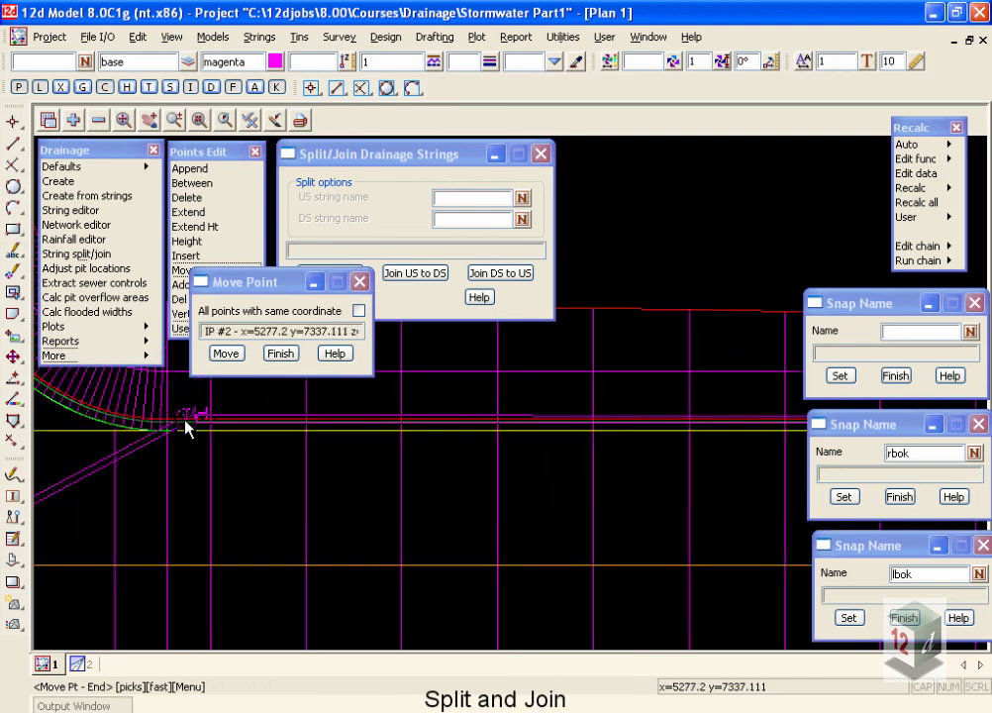
pyautogui.click(187, 421)
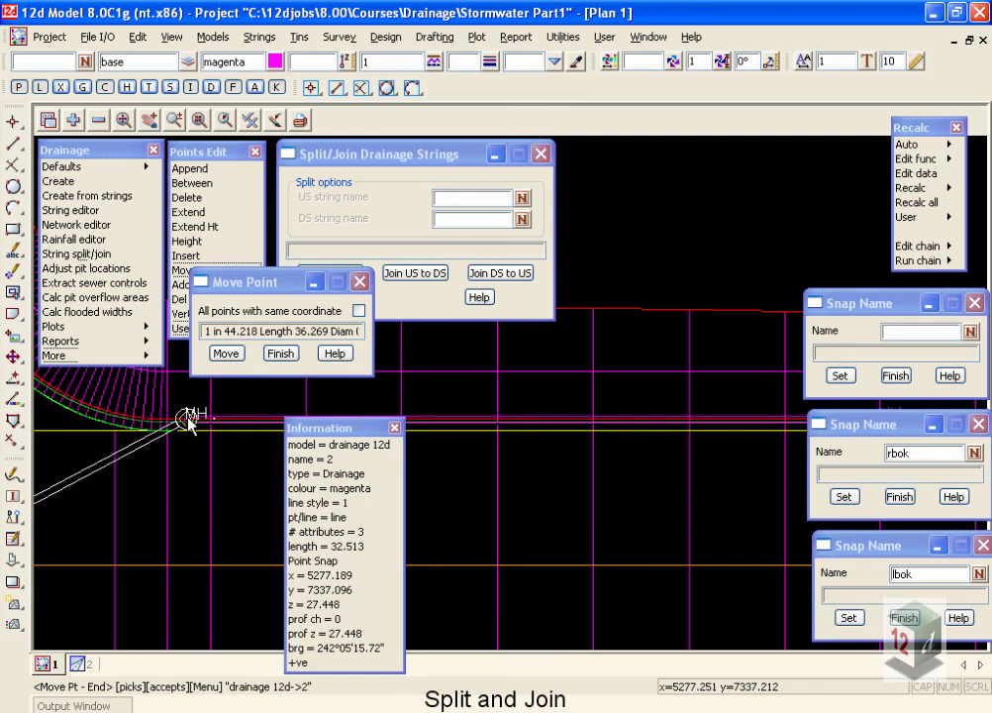
pyautogui.middleClick(189, 421)
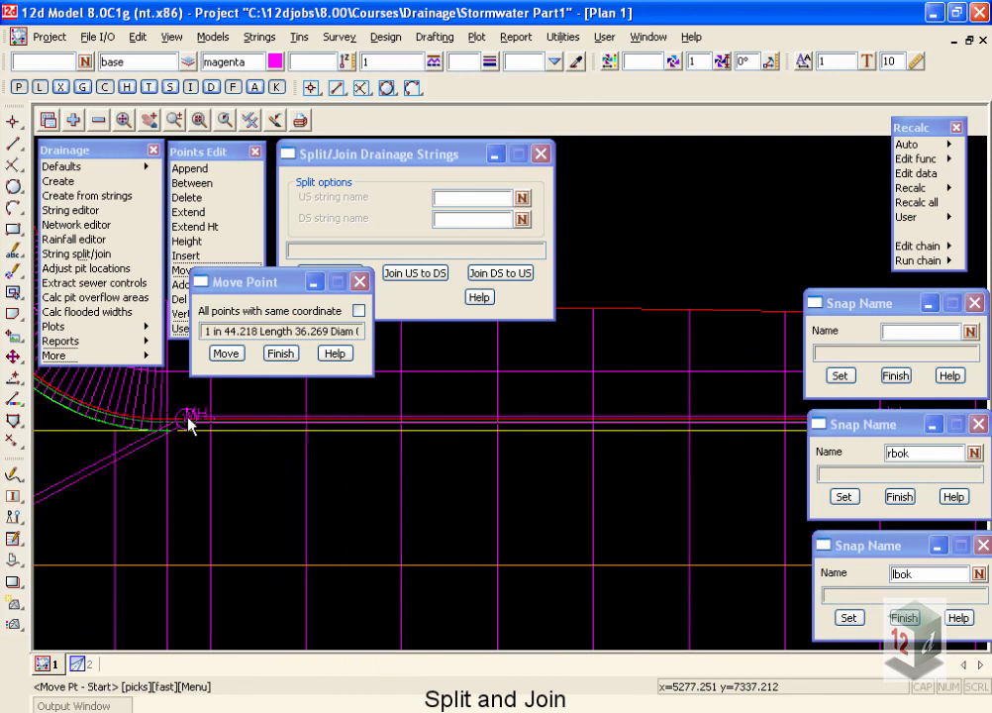
pyautogui.click(280, 353)
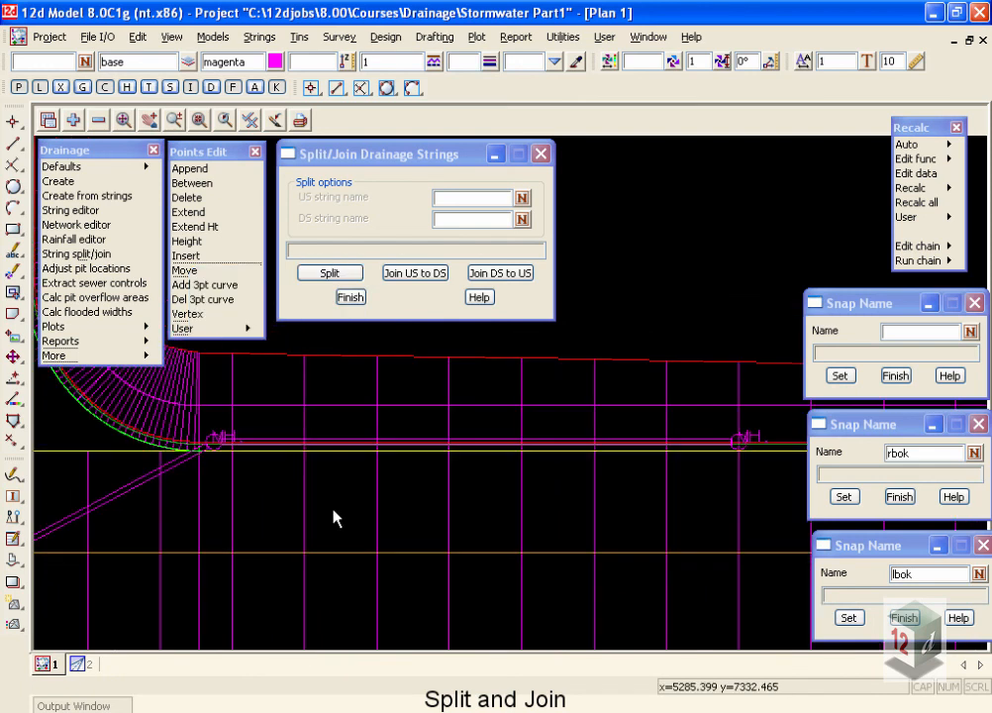
# - Join the downstream diagonal pipe crossing the road to the upstream pipe along the kerb using Join DS to US, and finish splitting and joining
pyautogui.scroll(-1, 419, 513)
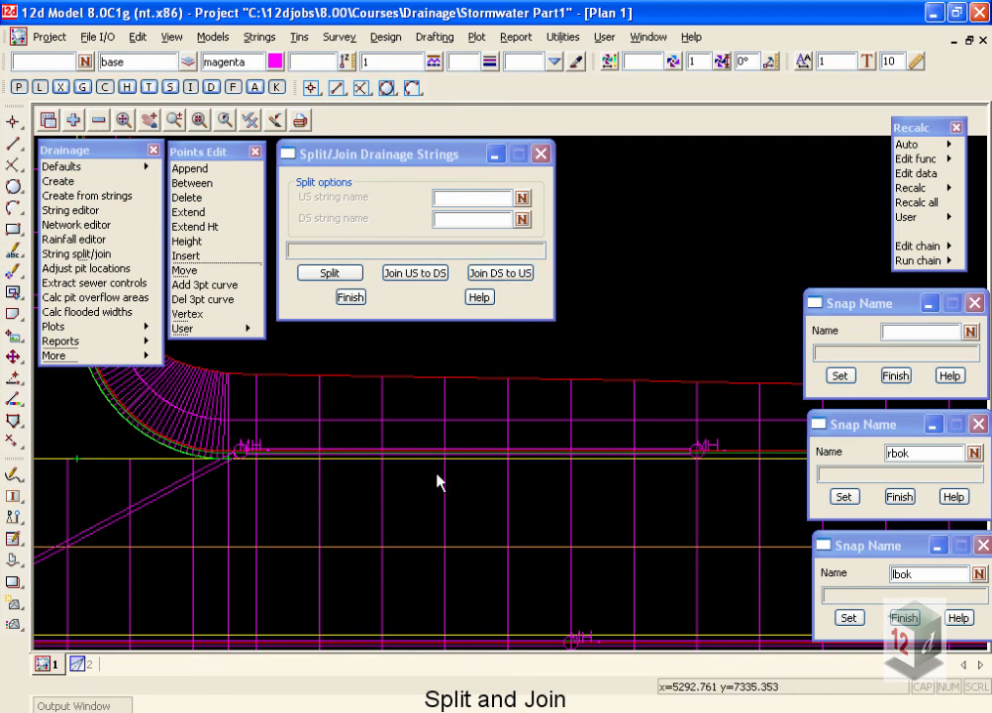
pyautogui.scroll(-1, 443, 481)
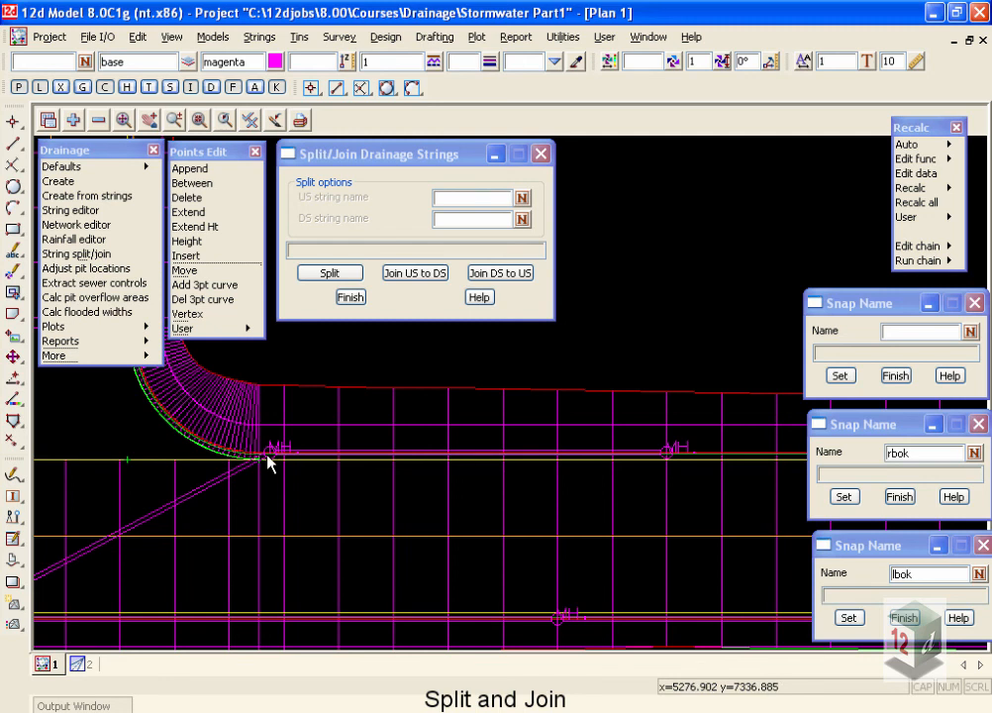
pyautogui.click(501, 274)
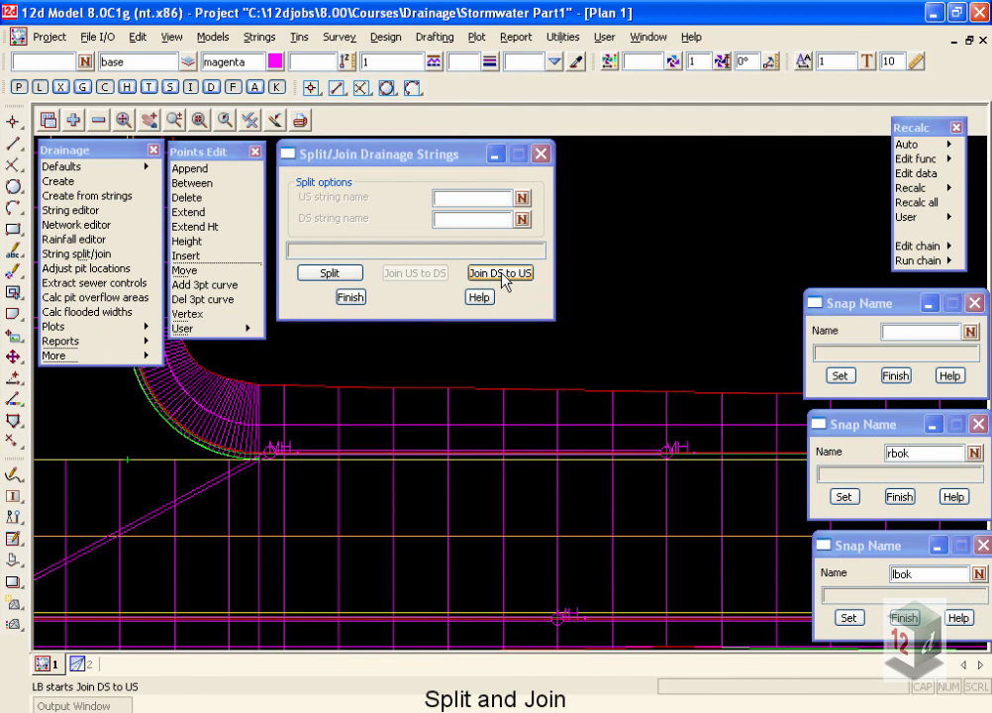
pyautogui.click(147, 516)
pyautogui.middleClick(148, 517)
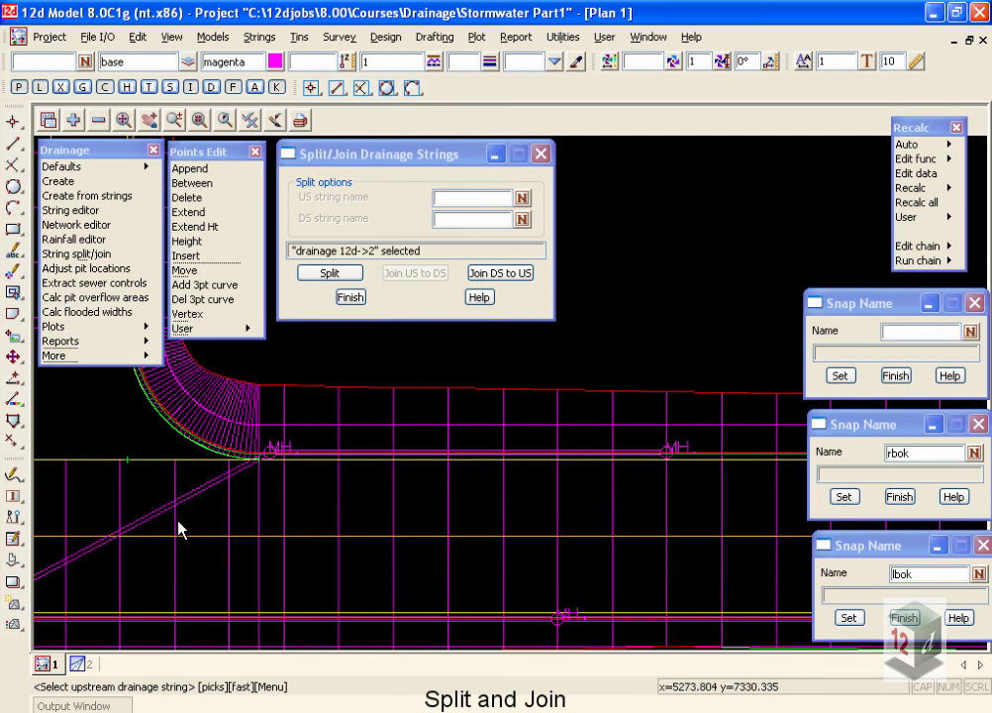
pyautogui.click(432, 455)
pyautogui.middleClick(431, 455)
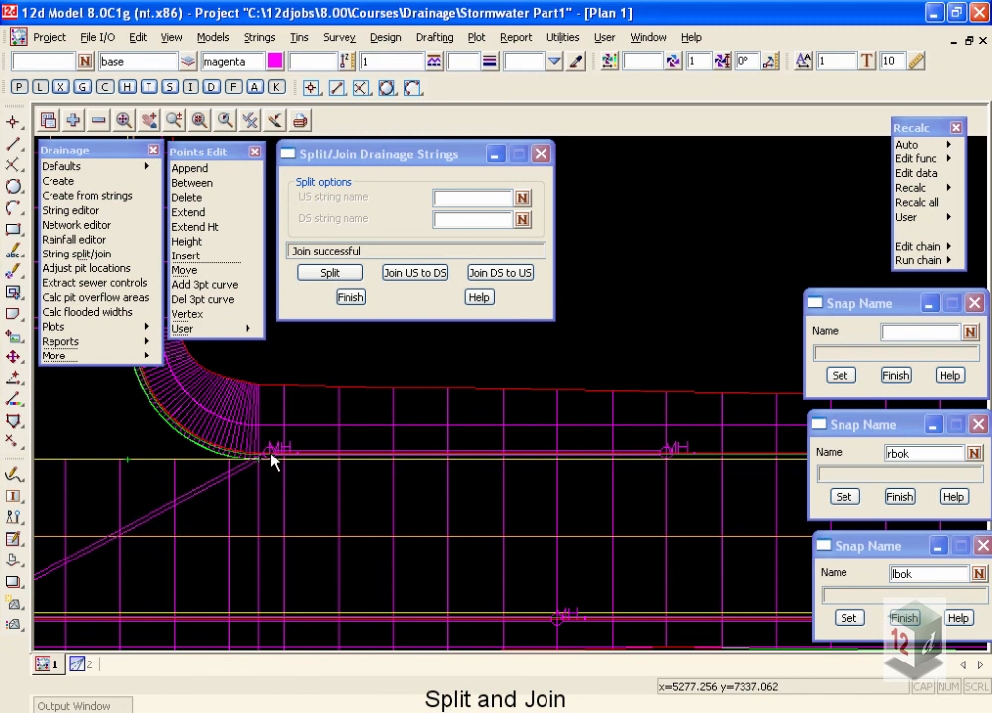
pyautogui.click(355, 299)
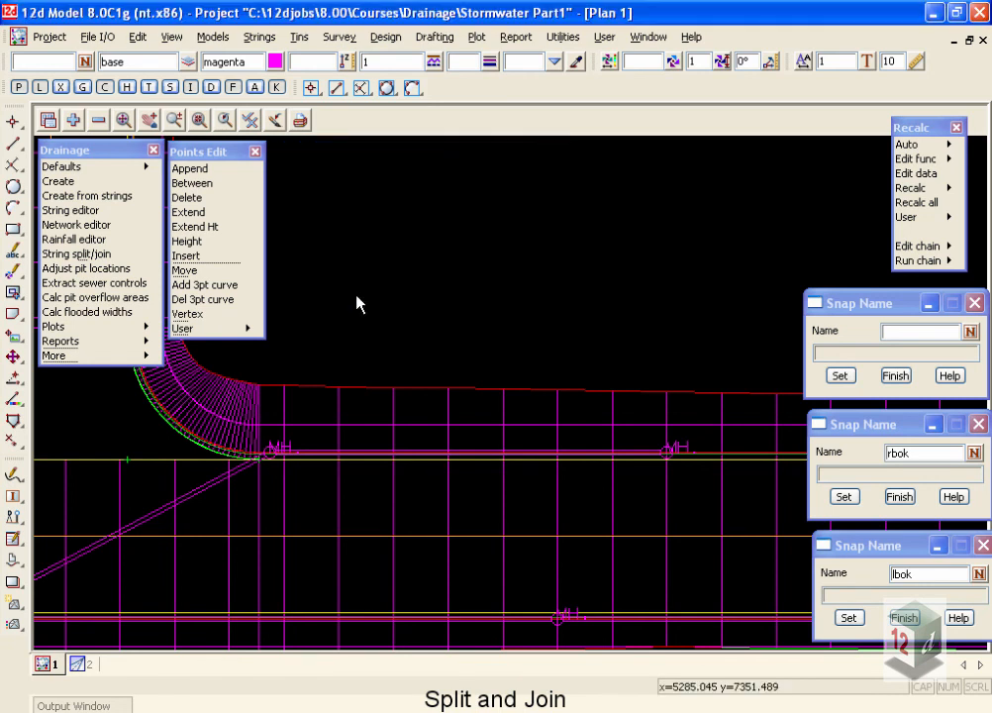
# - Close the rbok and lbok name snap dialogs, set the name snap to a blank name, and finish the remaining dialog
pyautogui.click(901, 497)
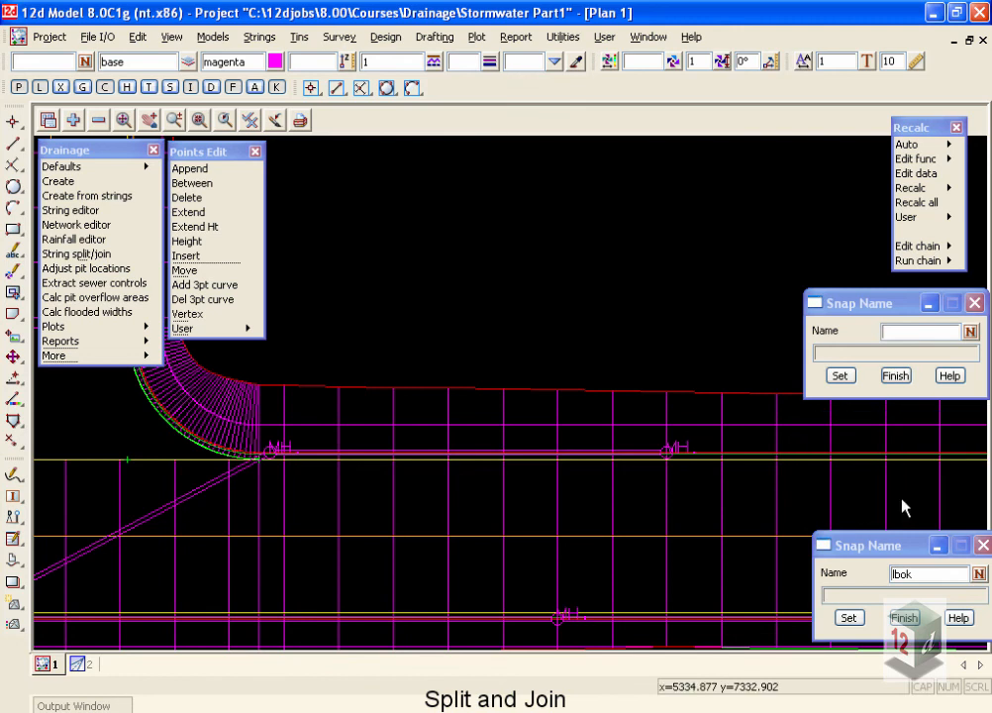
pyautogui.click(904, 618)
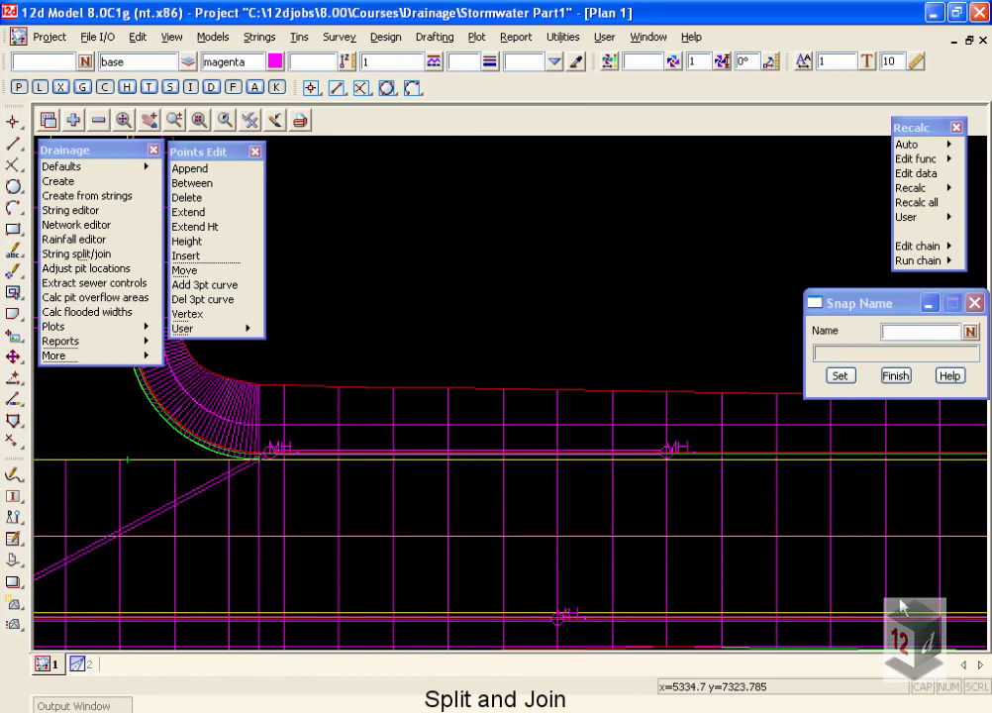
pyautogui.click(841, 377)
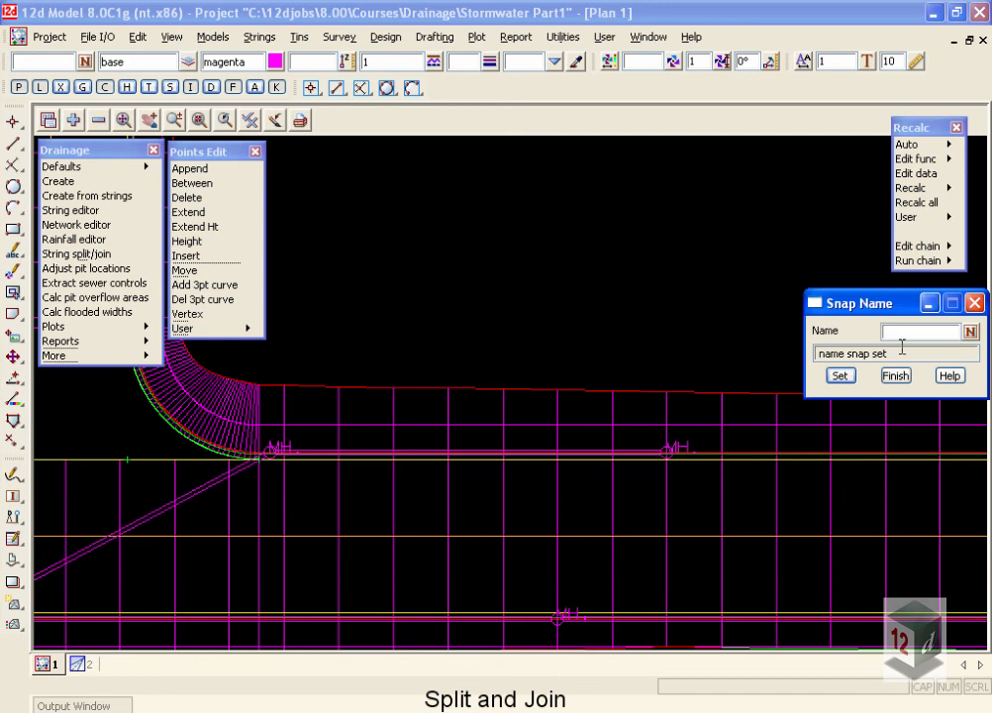
pyautogui.click(905, 372)
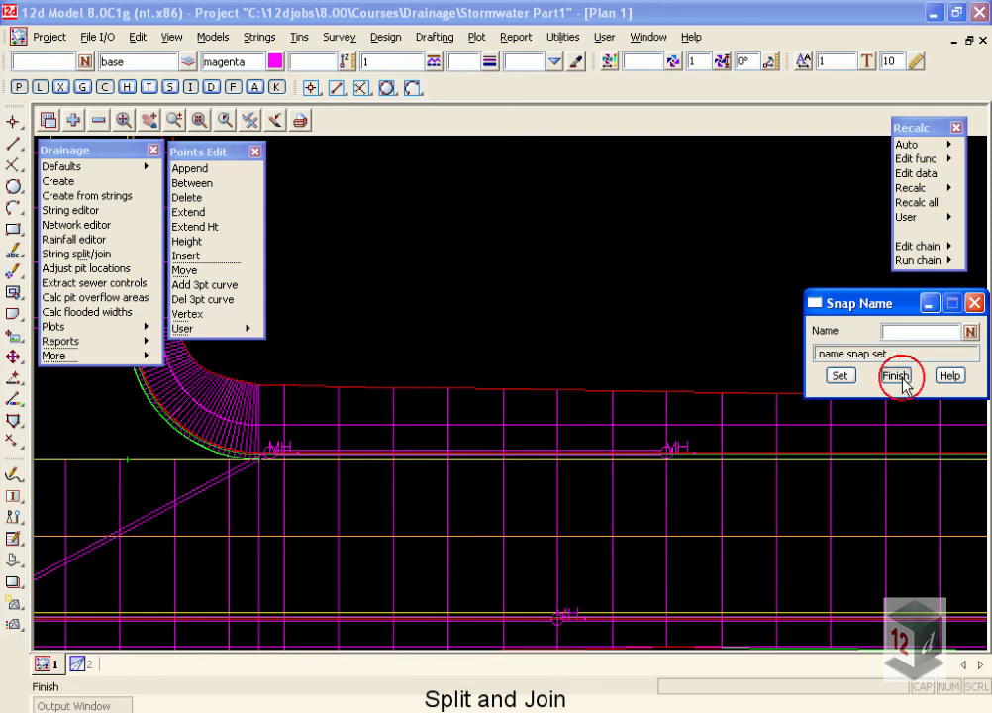